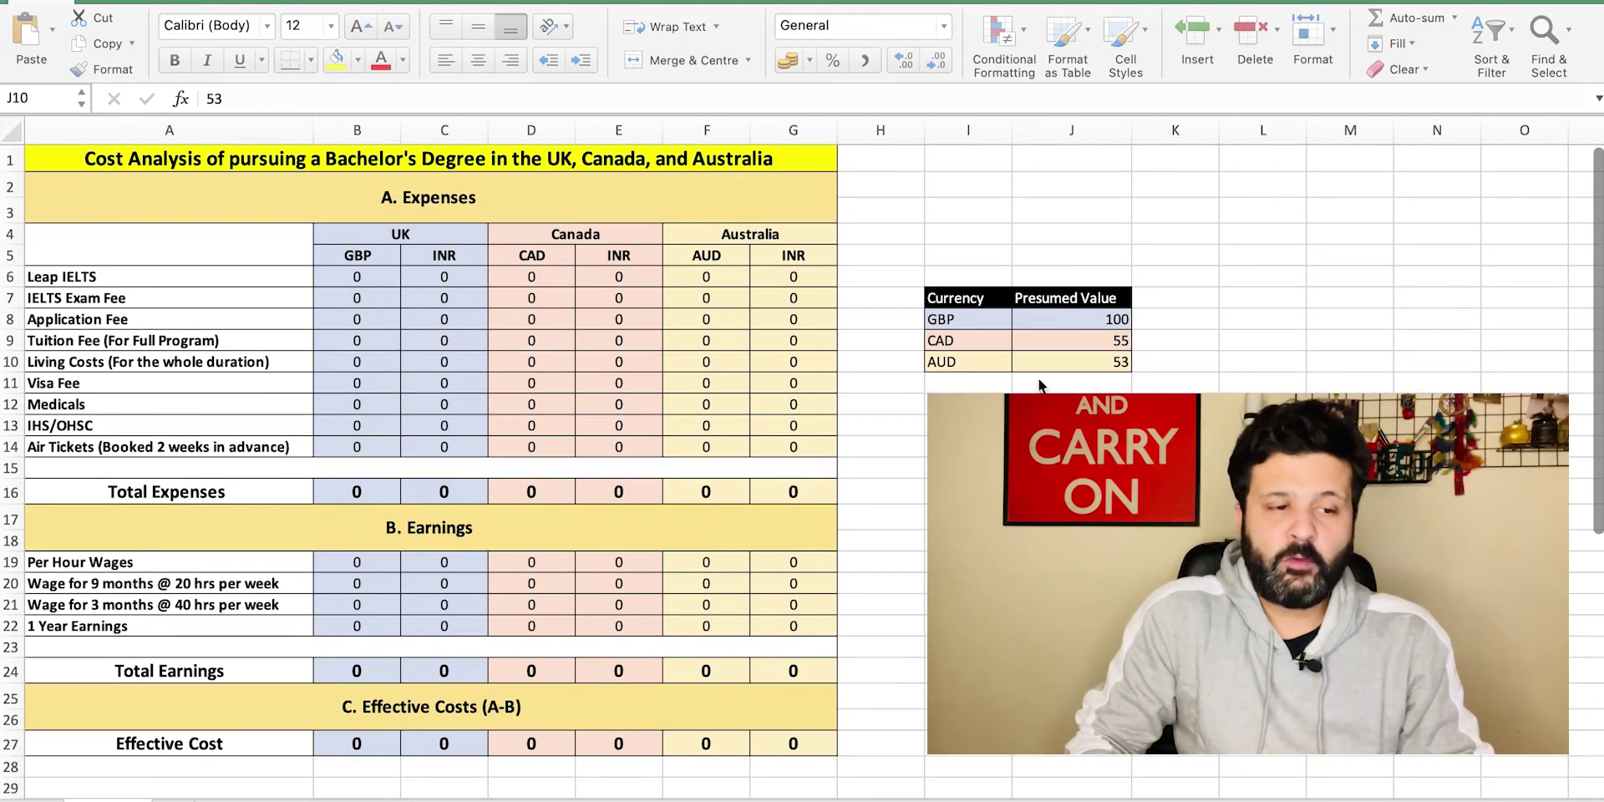
Step: Check the presumed conversion values: GBP 100, CAD 55 and AUD 53
{"action": "left_click", "coordinate": [1063, 324]}
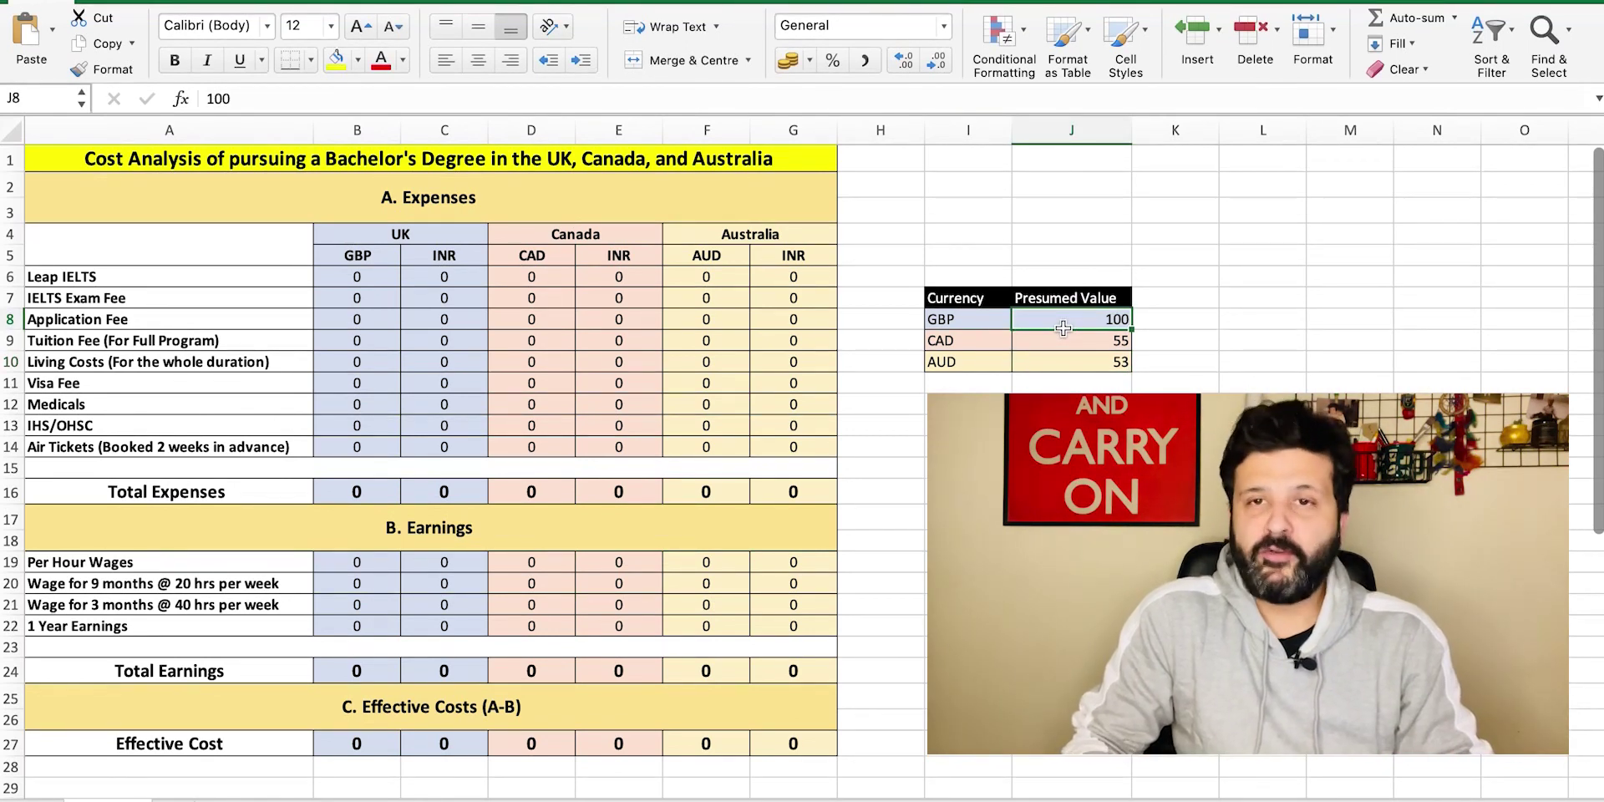
{"action": "left_click", "coordinate": [1049, 346]}
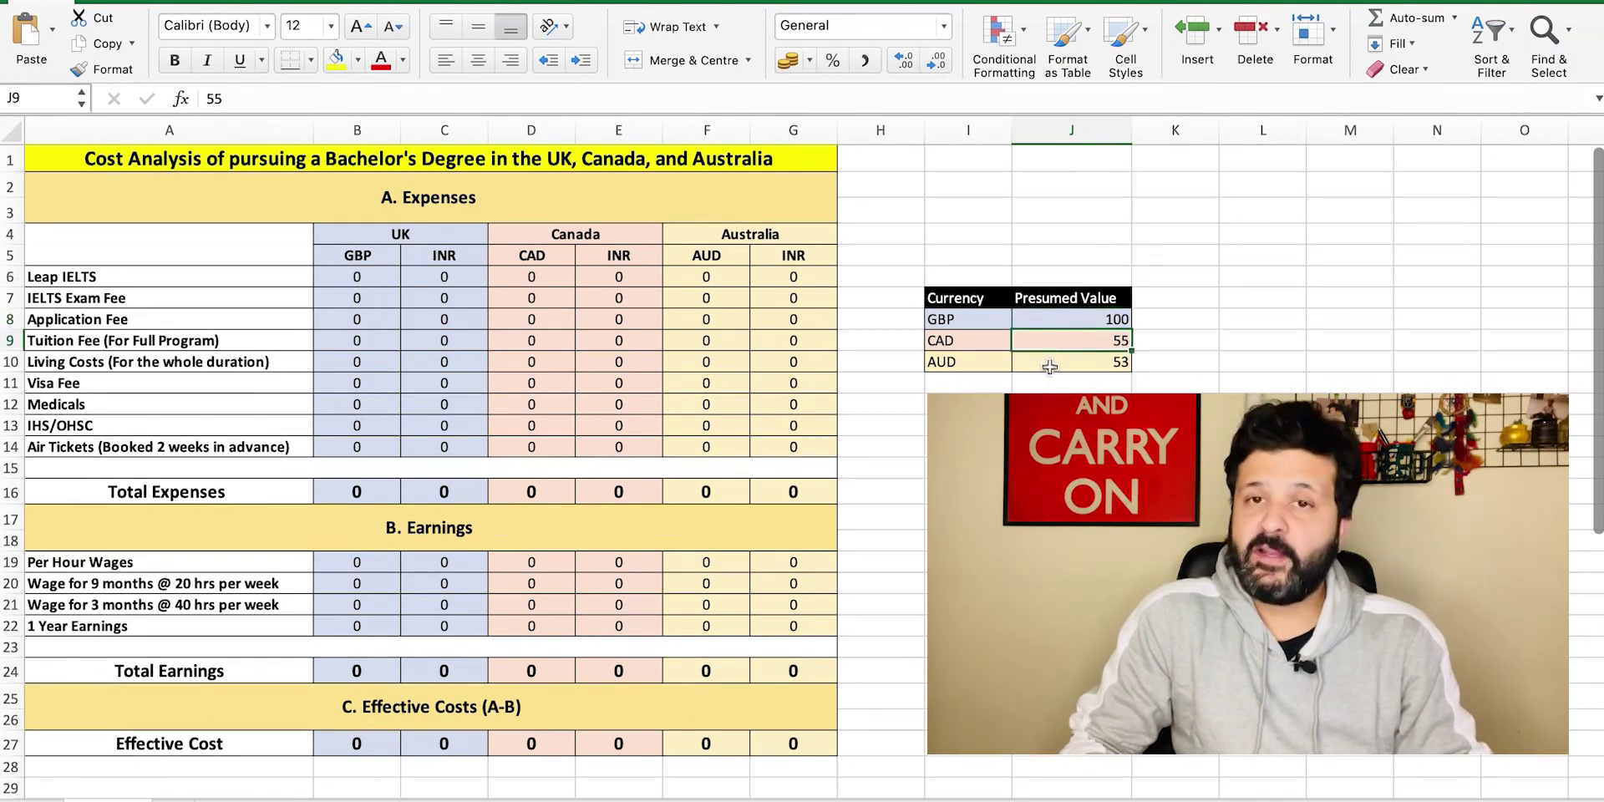
{"action": "left_click", "coordinate": [1050, 367]}
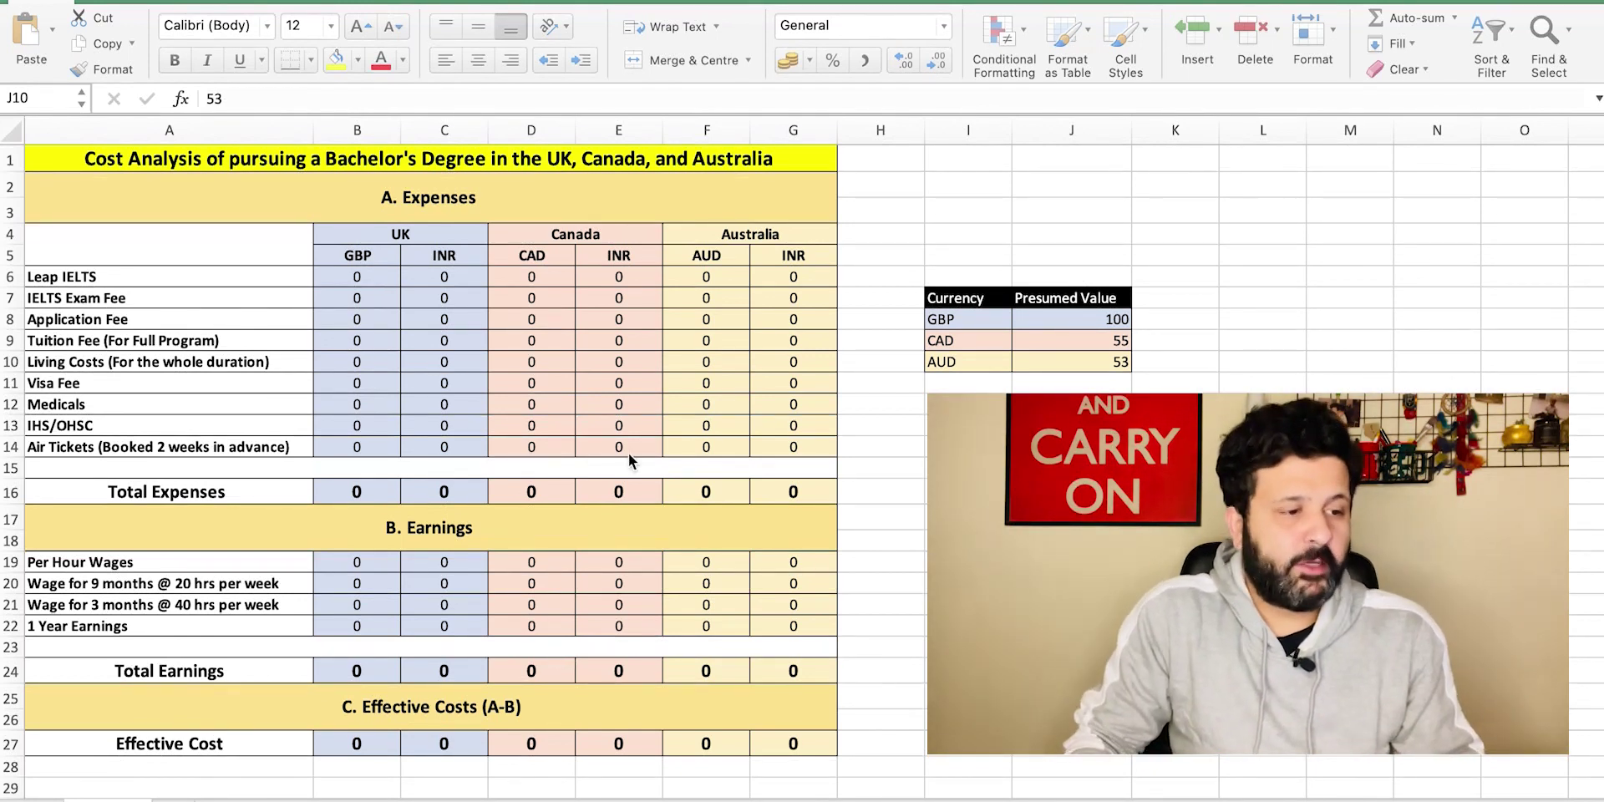
Step: Enter a Leap IELTS cost of 1000 INR for the UK, Canada and Australia
{"action": "left_click", "coordinate": [446, 278]}
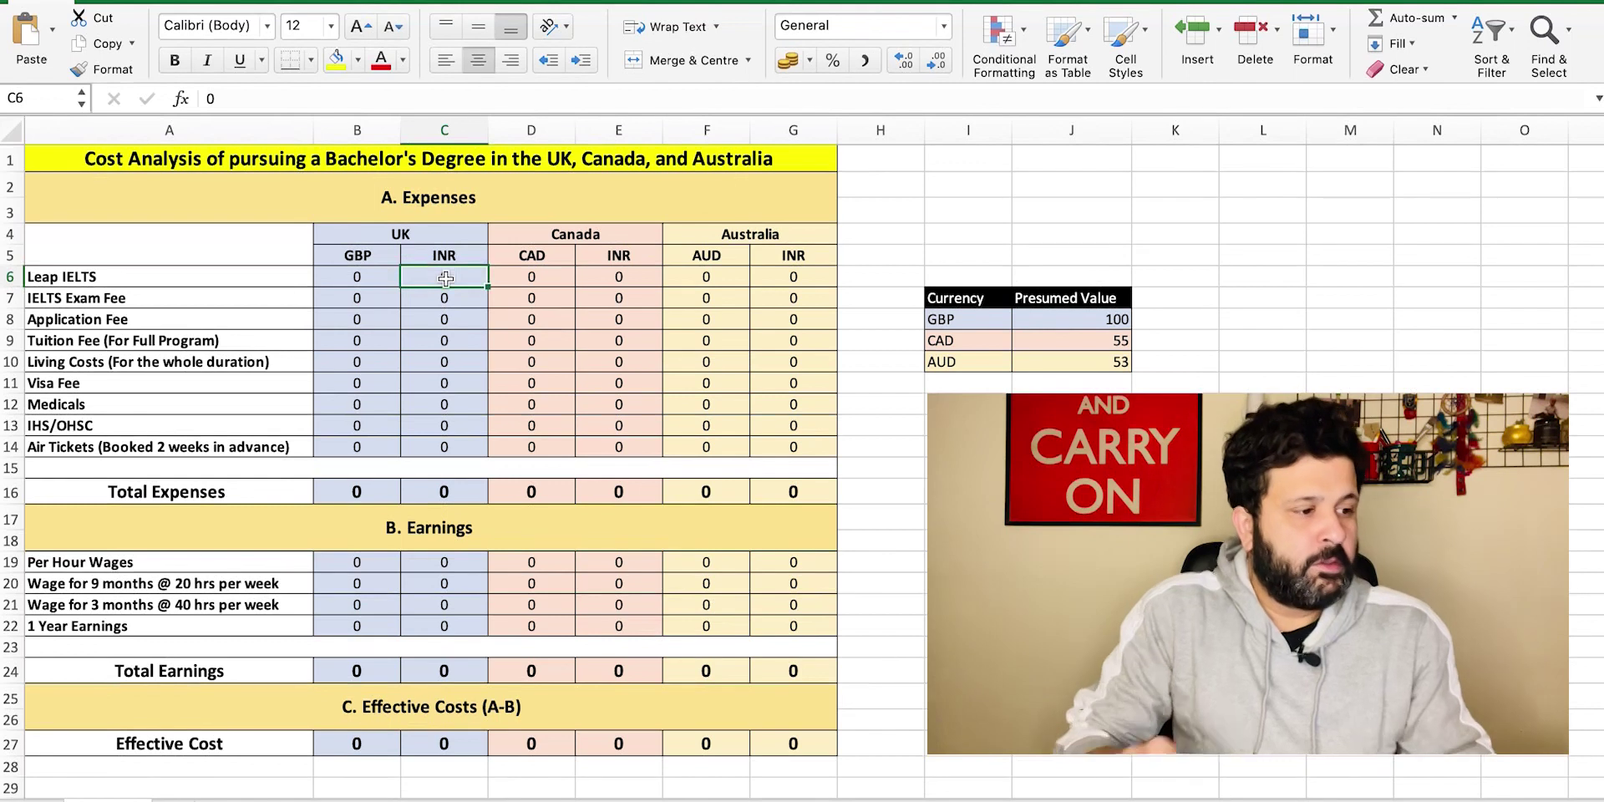
{"action": "type", "text": "1000"}
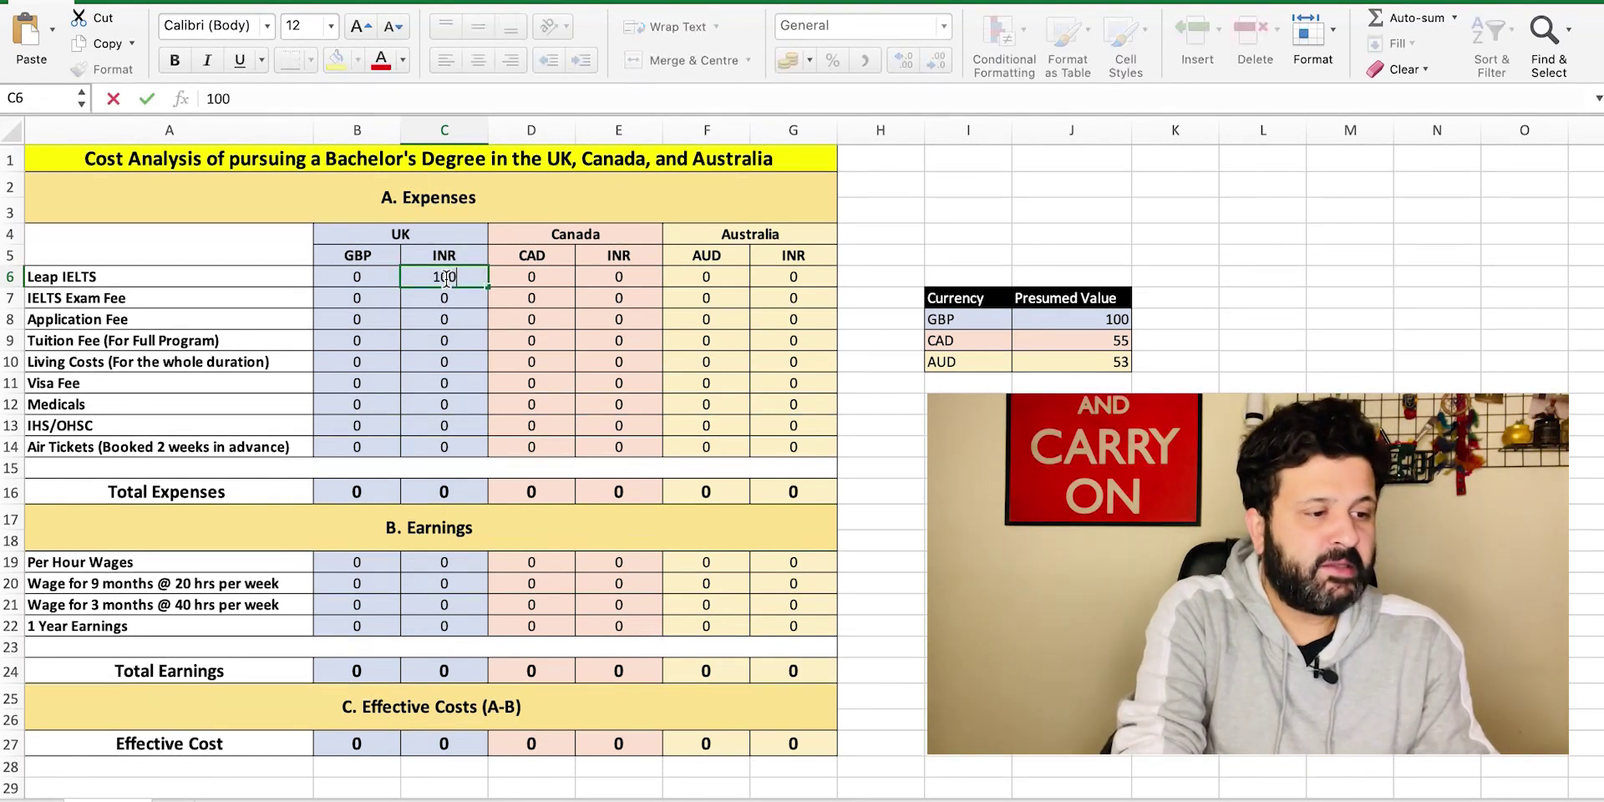
{"action": "key", "text": "Tab"}
{"action": "key", "text": "Tab"}
{"action": "type", "text": "10"}
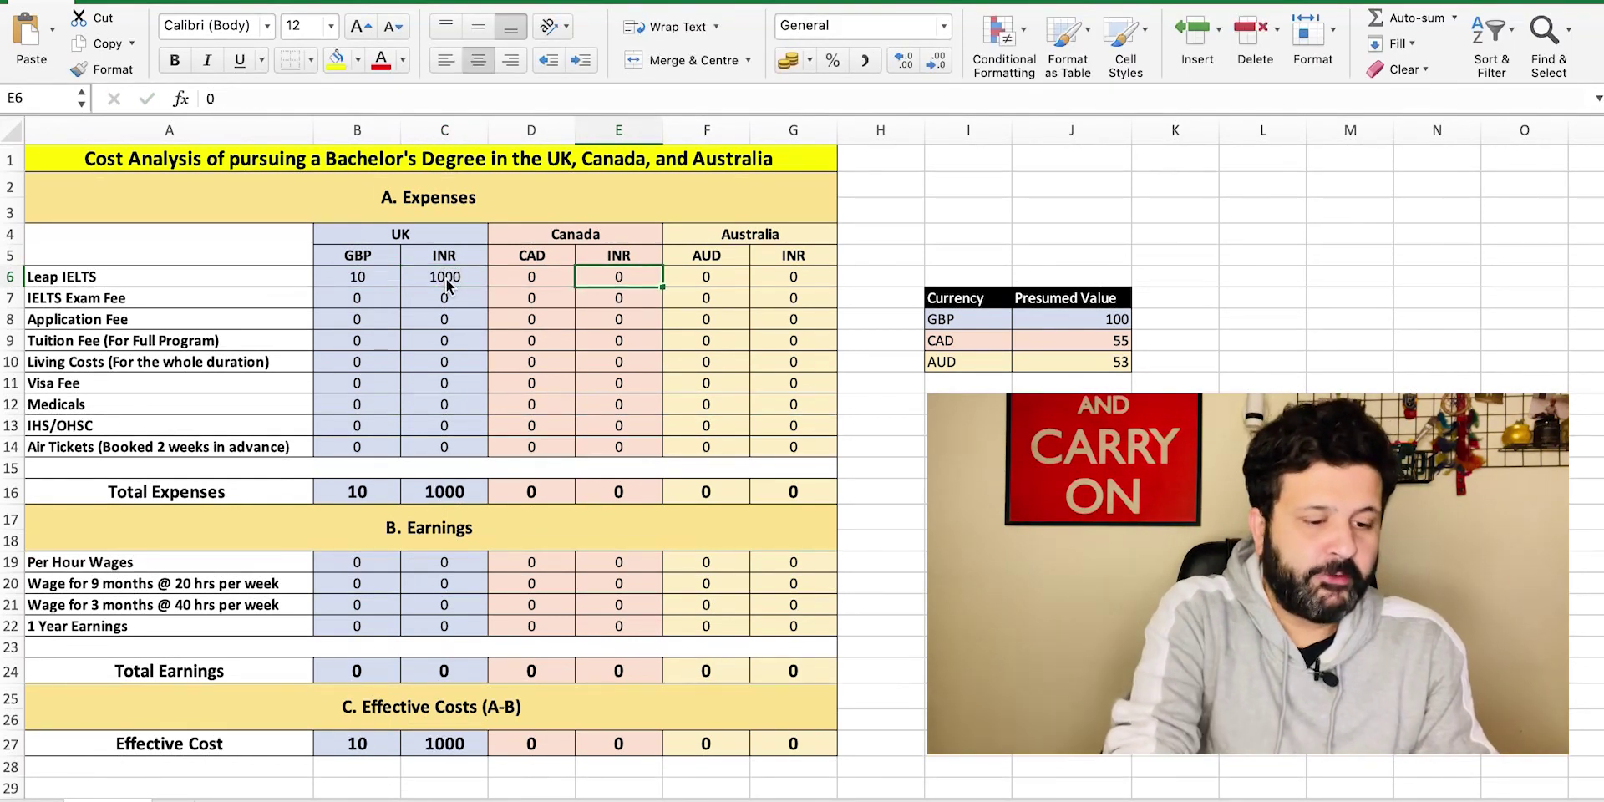
{"action": "type", "text": "00"}
{"action": "key", "text": "Tab"}
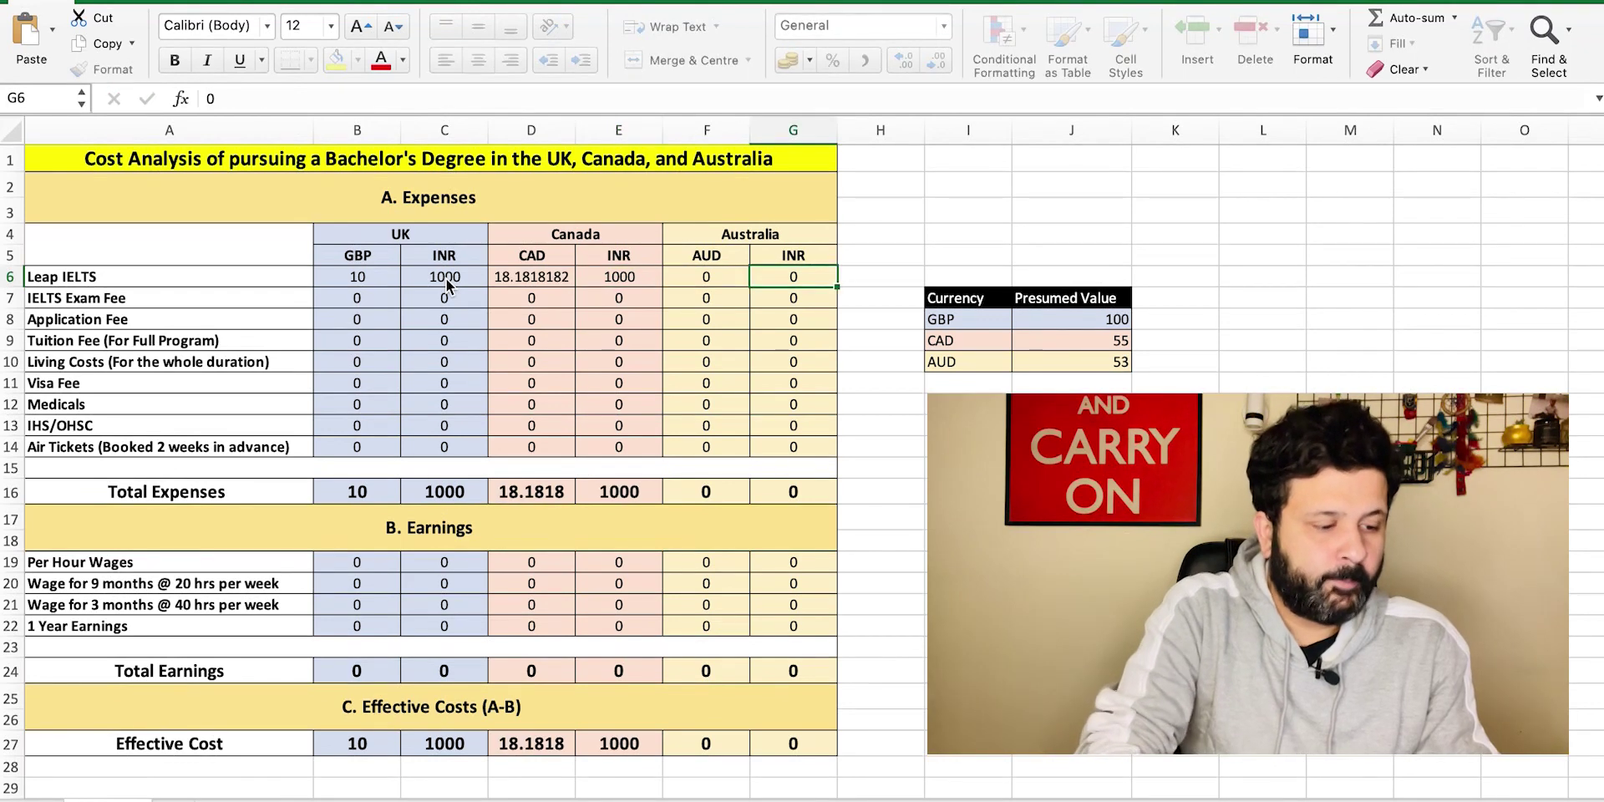
{"action": "key", "text": "Tab"}
{"action": "type", "text": "1000"}
{"action": "key", "text": "Return"}
{"action": "key", "text": "Left"}
{"action": "key", "text": "Left"}
{"action": "key", "text": "Left"}
{"action": "key", "text": "Left"}
{"action": "key", "text": "Left"}
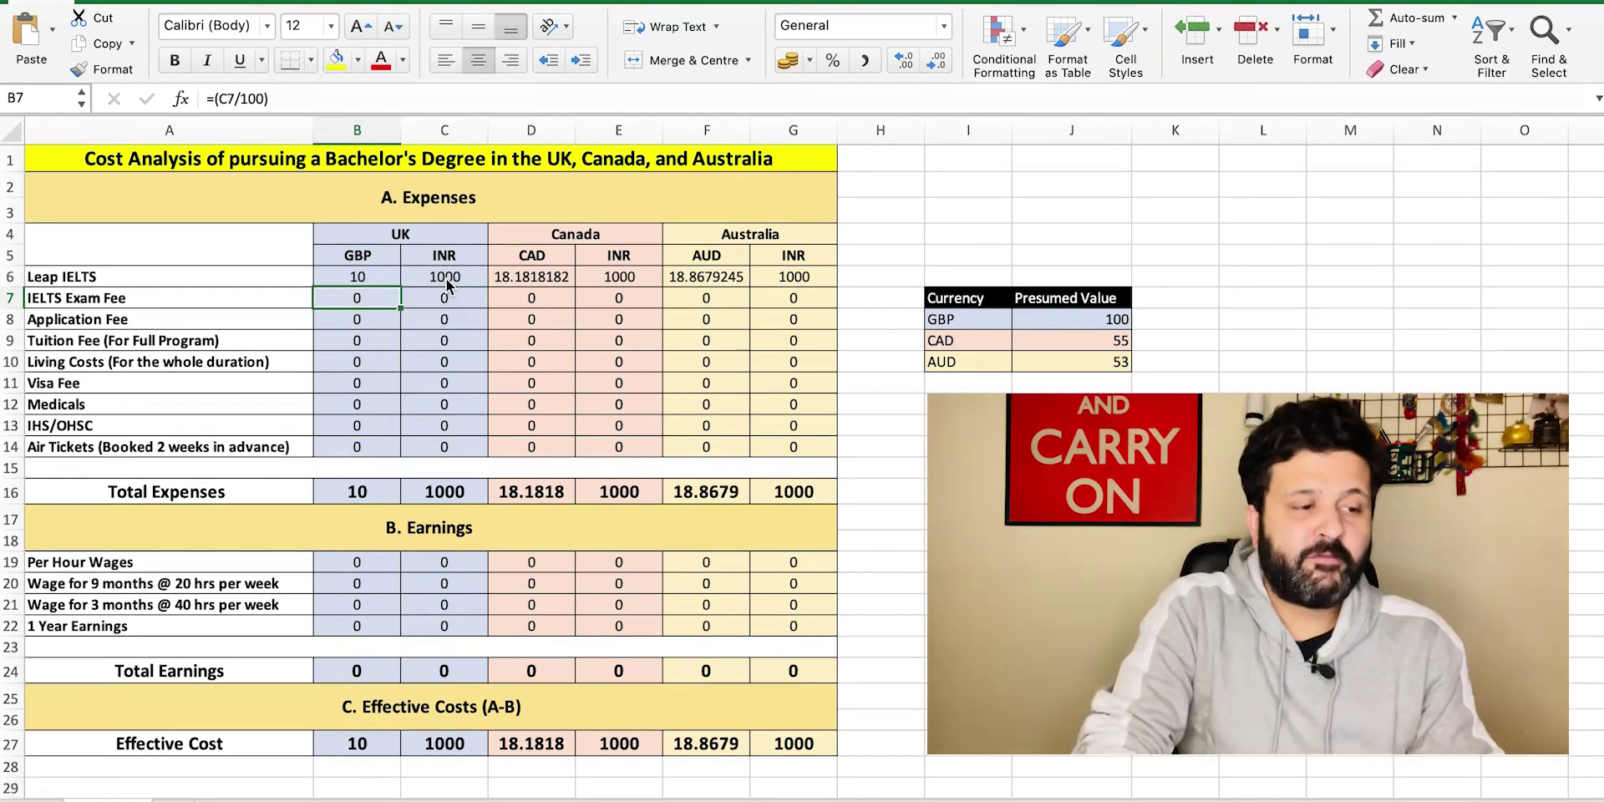
Step: Enter an IELTS Exam Fee of 14700 INR for all three countries
{"action": "key", "text": "Right"}
{"action": "type", "text": "14"}
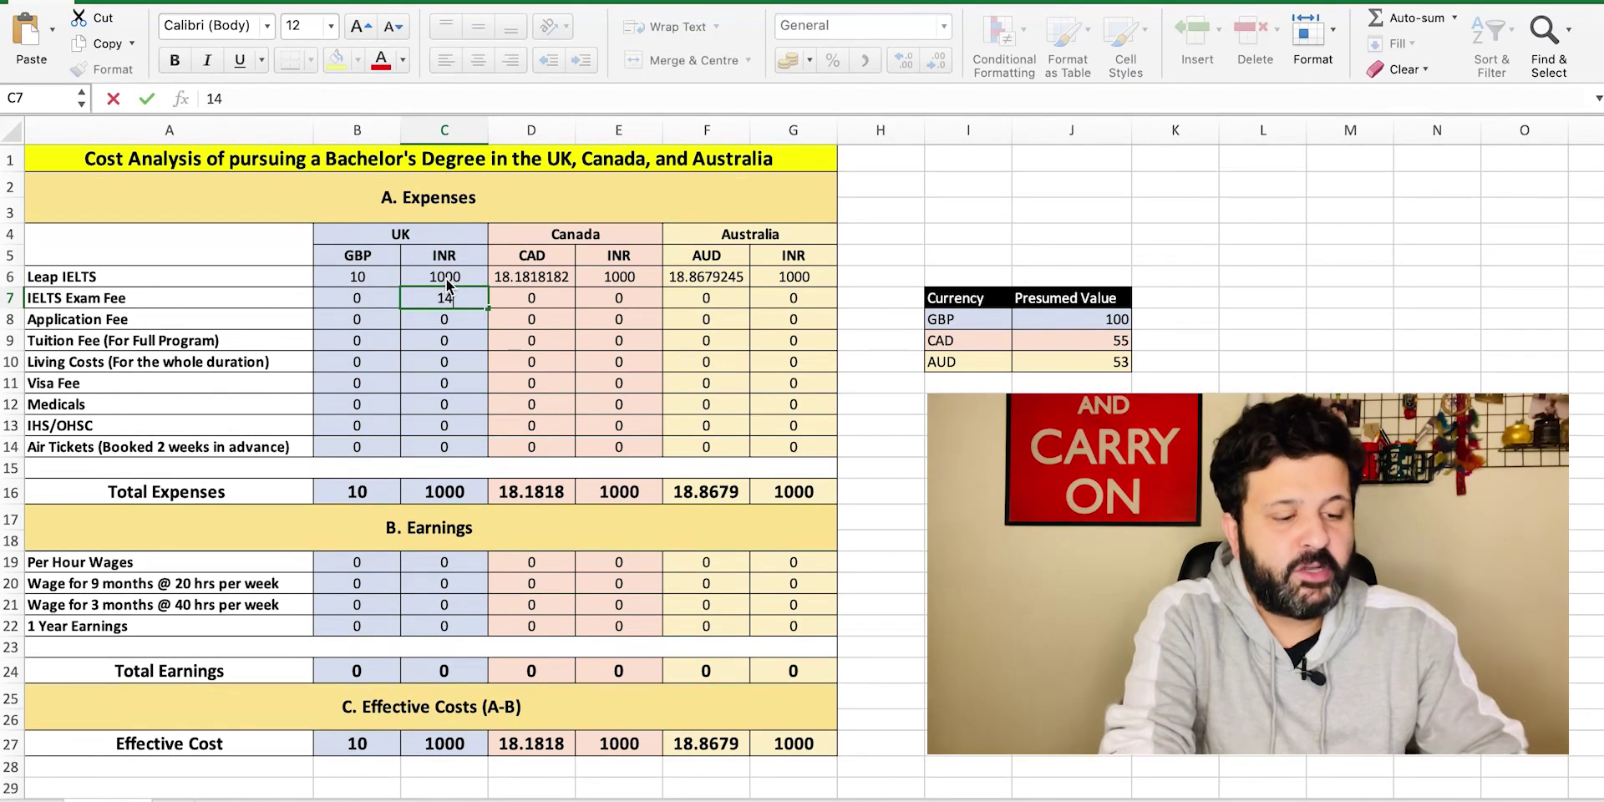
{"action": "type", "text": "700"}
{"action": "key", "text": "Right"}
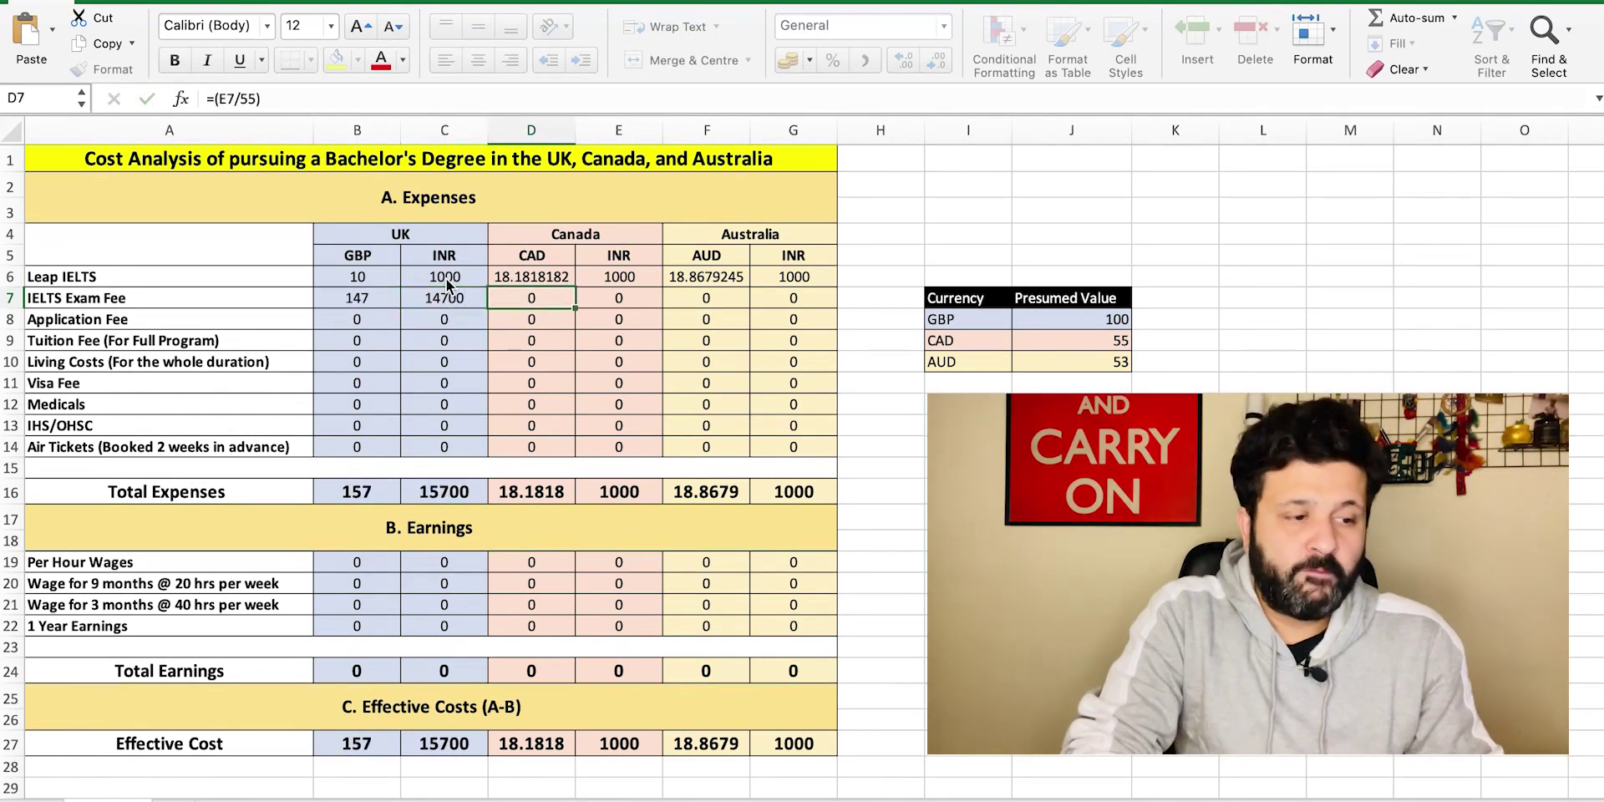
{"action": "key", "text": "Right"}
{"action": "type", "text": "14700"}
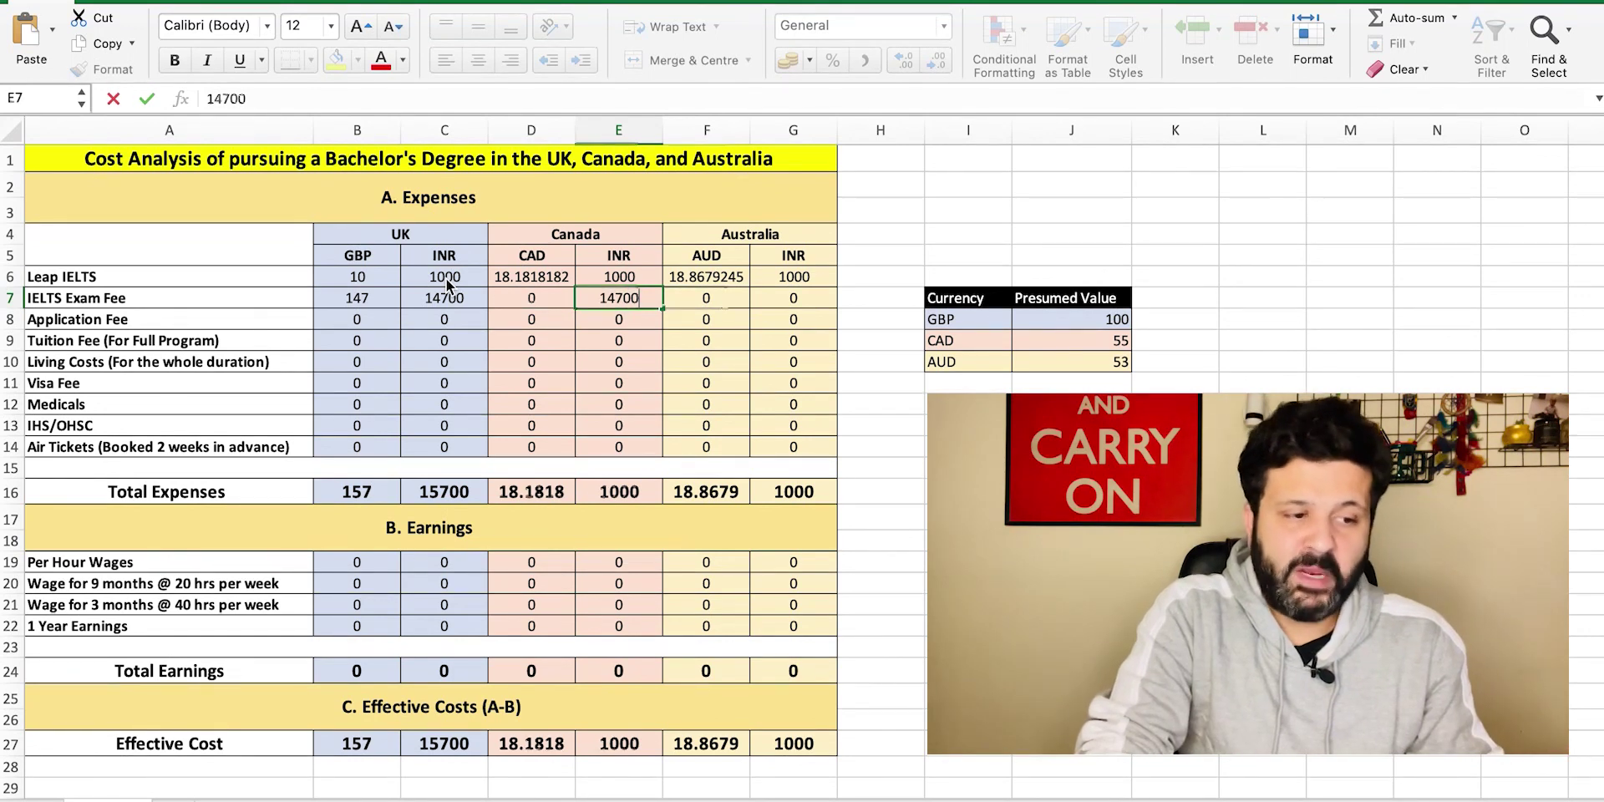
{"action": "key", "text": "Right"}
{"action": "key", "text": "Right"}
{"action": "type", "text": "14"}
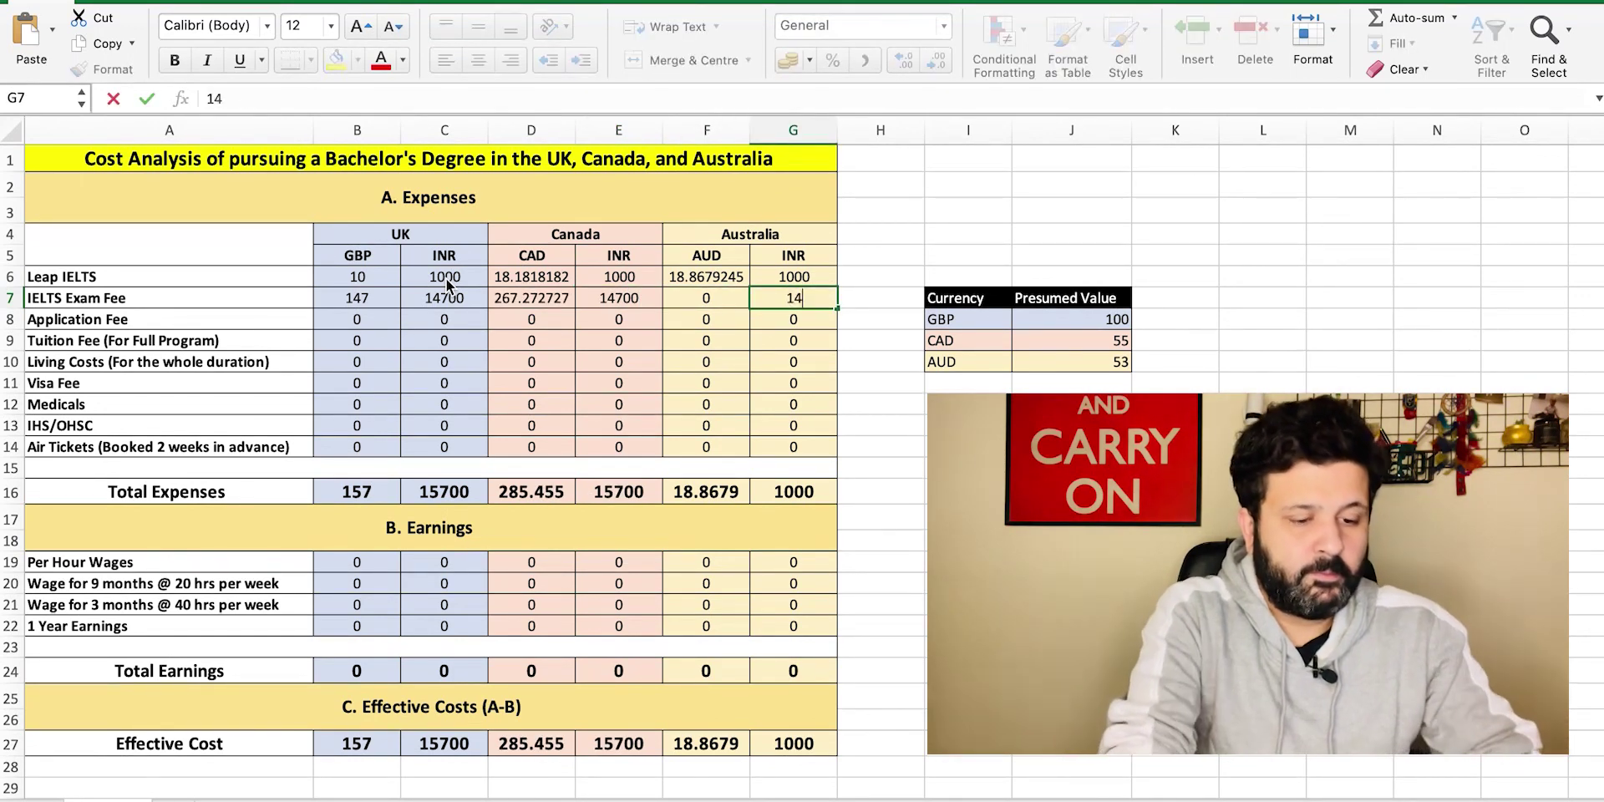
{"action": "type", "text": "700"}
{"action": "key", "text": "Return"}
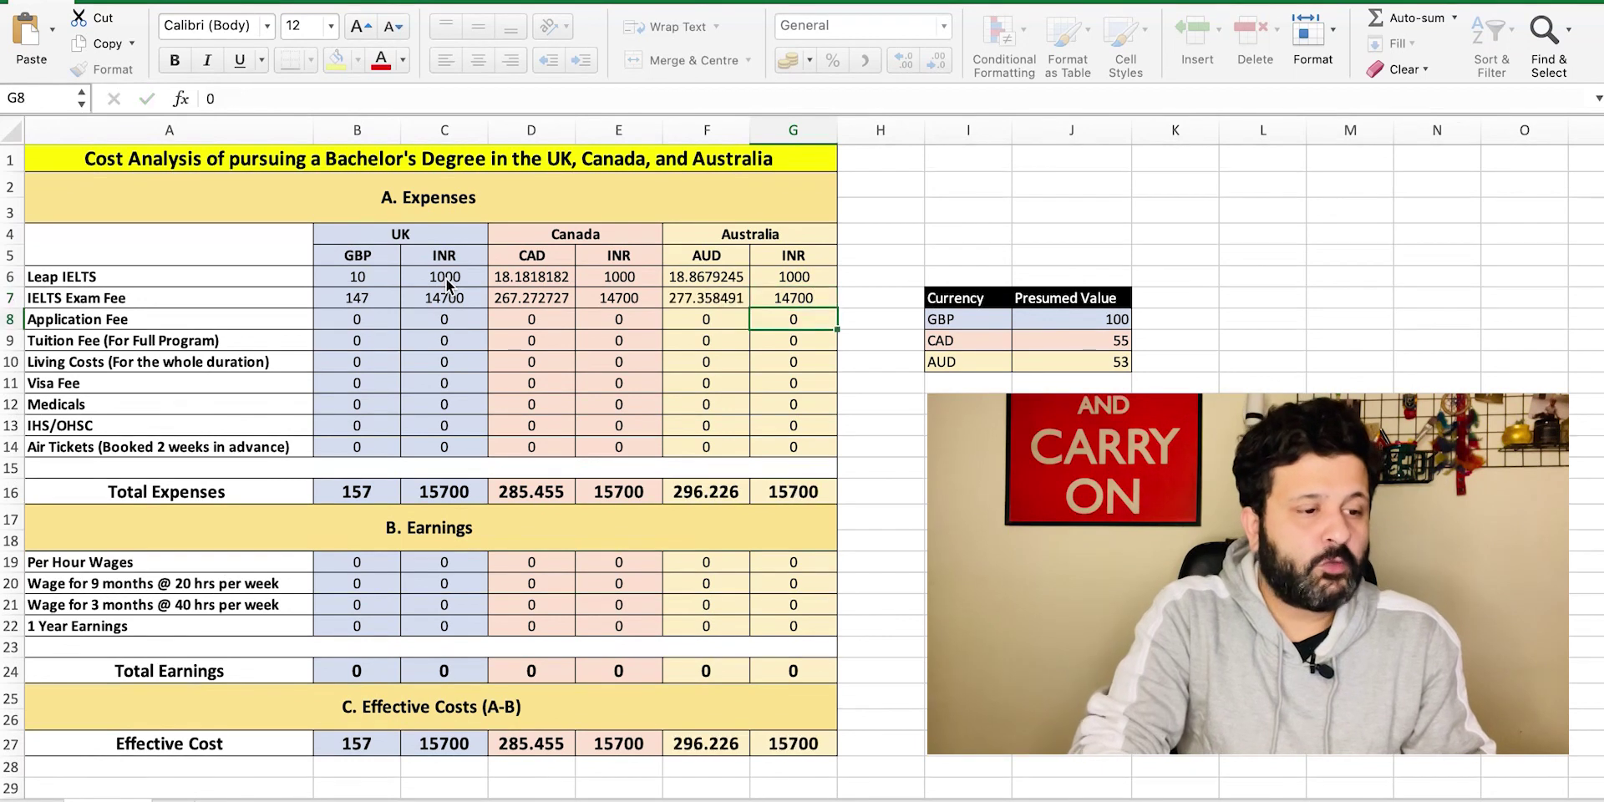
{"action": "key", "text": "Up"}
{"action": "key", "text": "Left"}
{"action": "key", "text": "Left"}
{"action": "key", "text": "Left"}
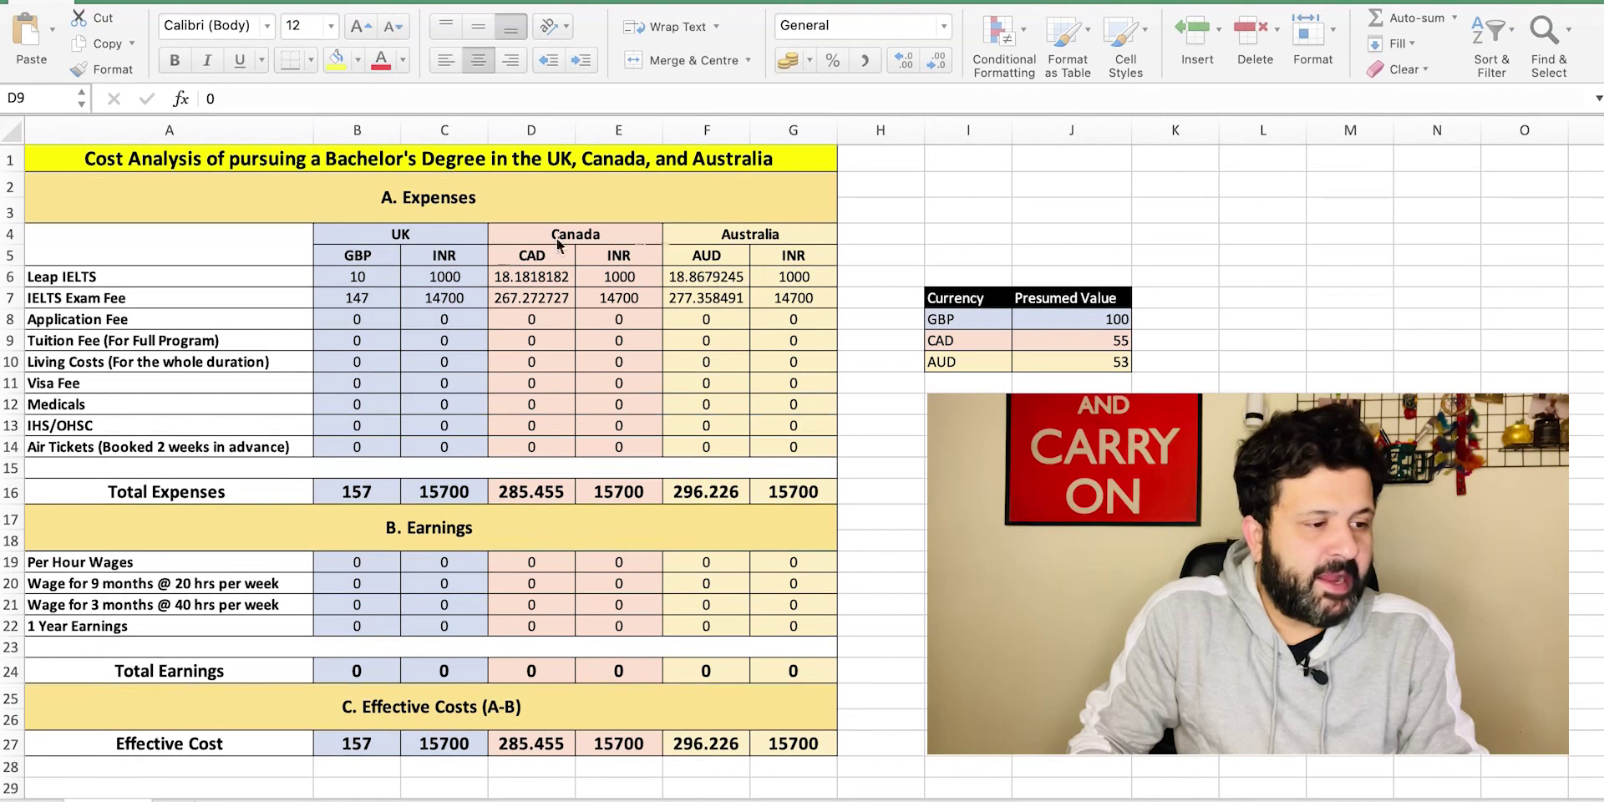
Step: Enter application fees of 26 GBP for the UK and 300 CAD for Canada
{"action": "left_click", "coordinate": [373, 320]}
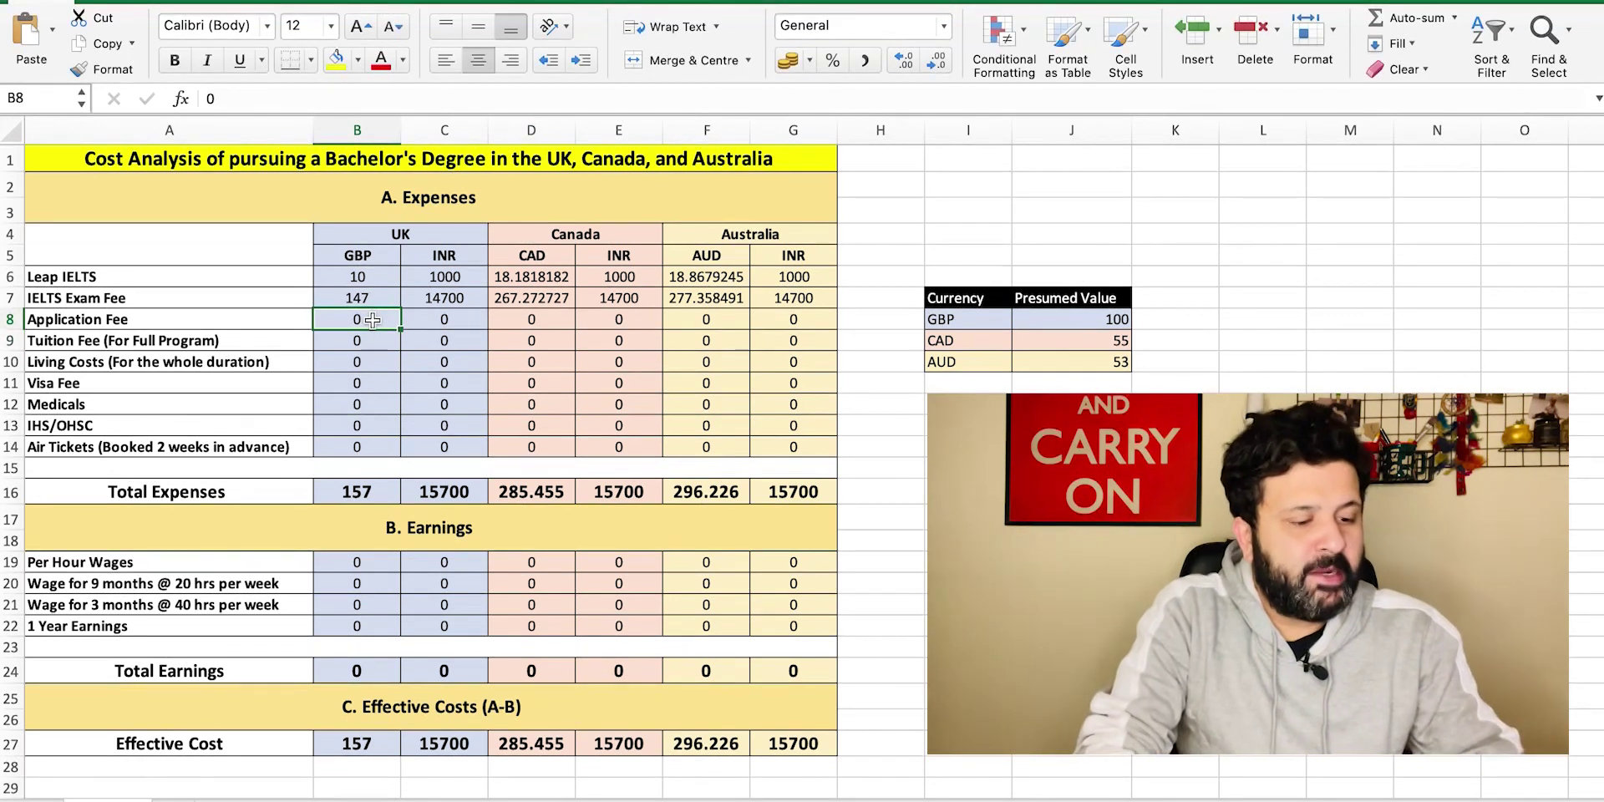
{"action": "type", "text": "26"}
{"action": "key", "text": "Tab"}
{"action": "key", "text": "Tab"}
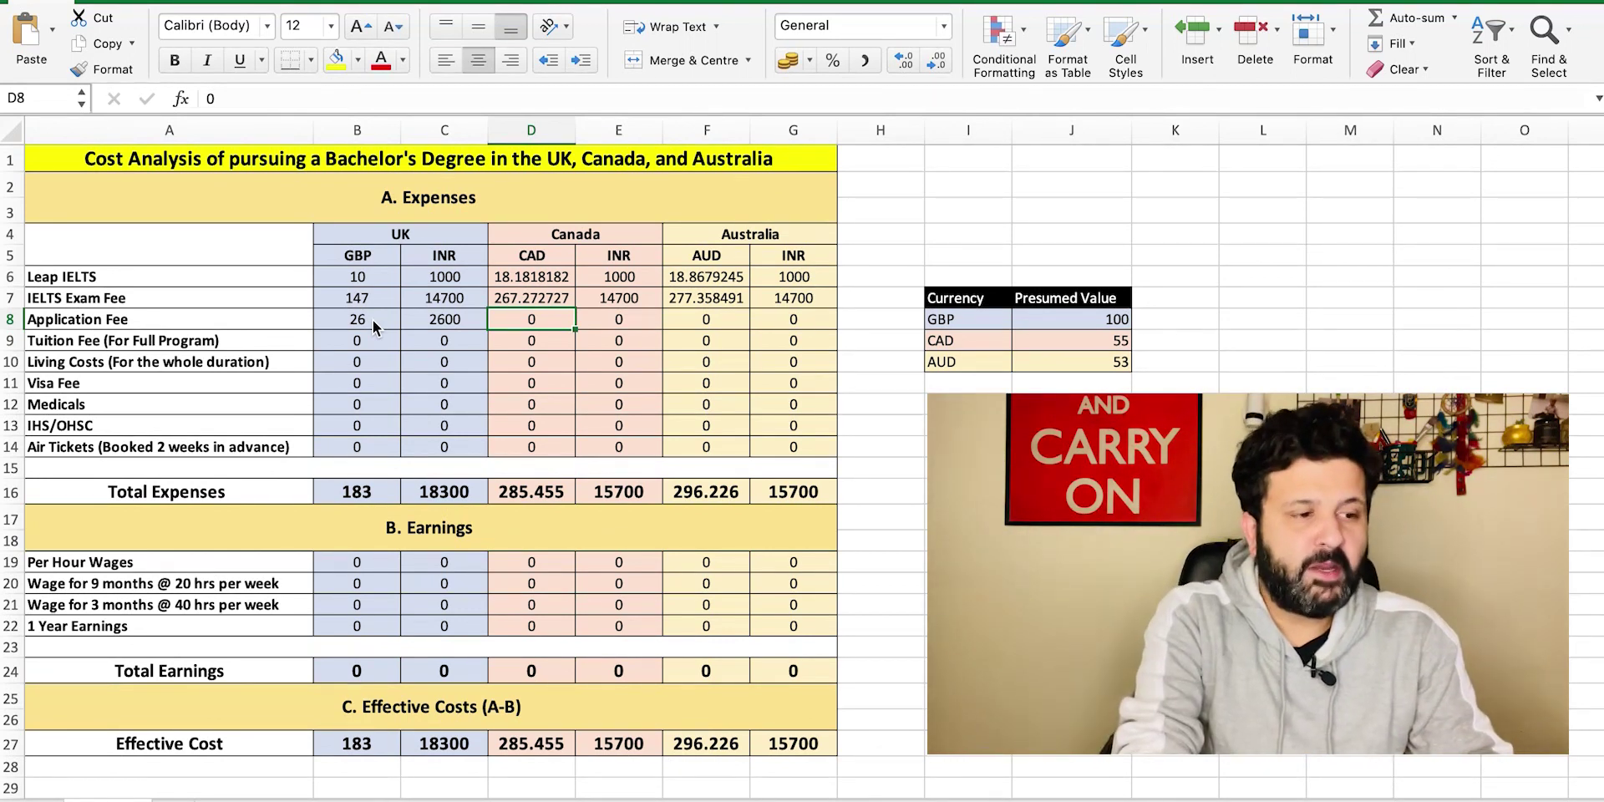
{"action": "type", "text": "300"}
{"action": "key", "text": "Tab"}
{"action": "key", "text": "Tab"}
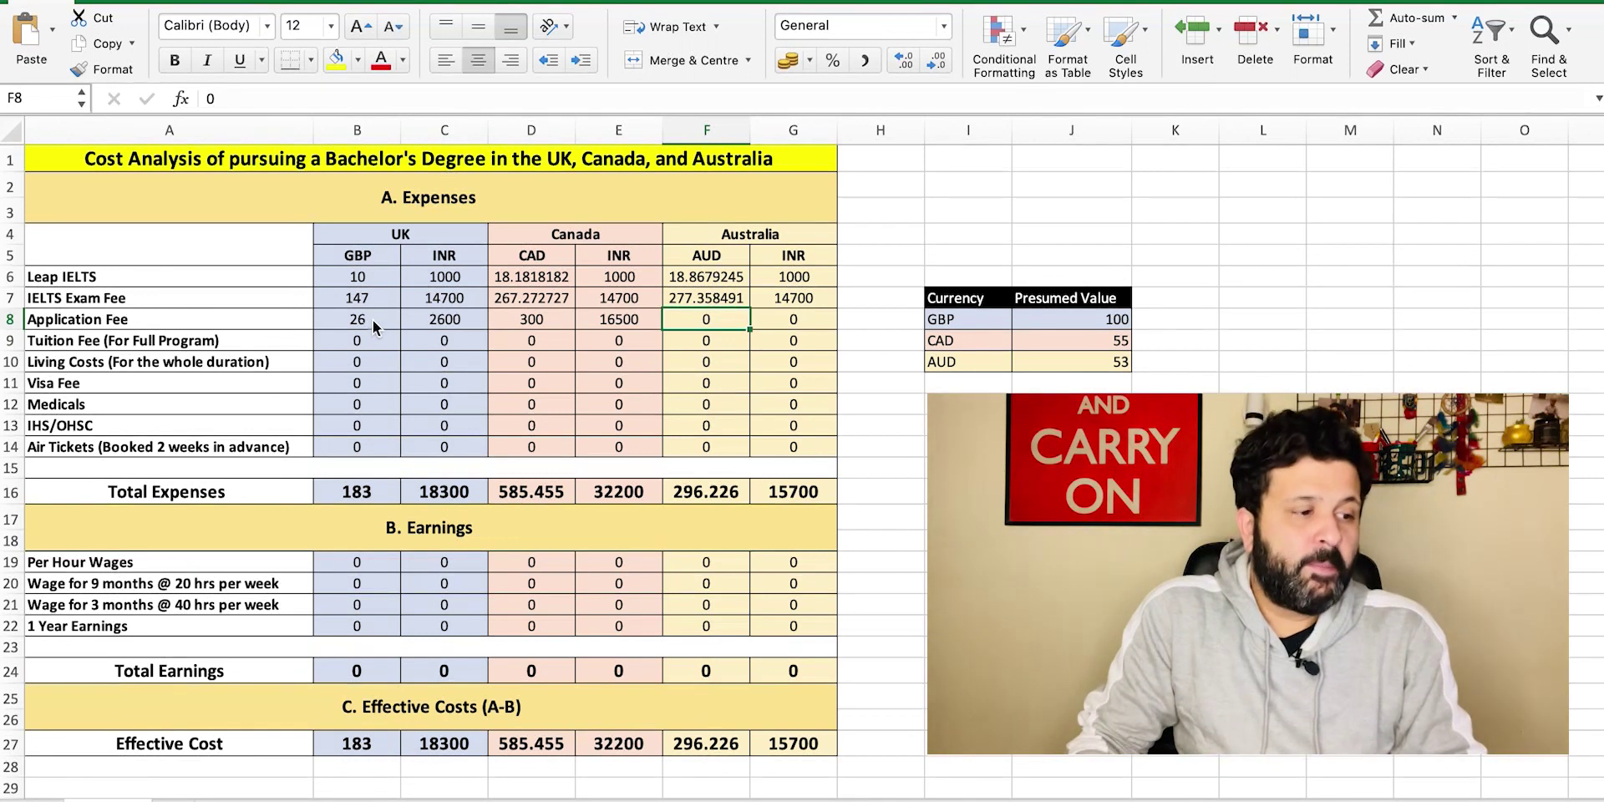
{"action": "left_click", "coordinate": [358, 341]}
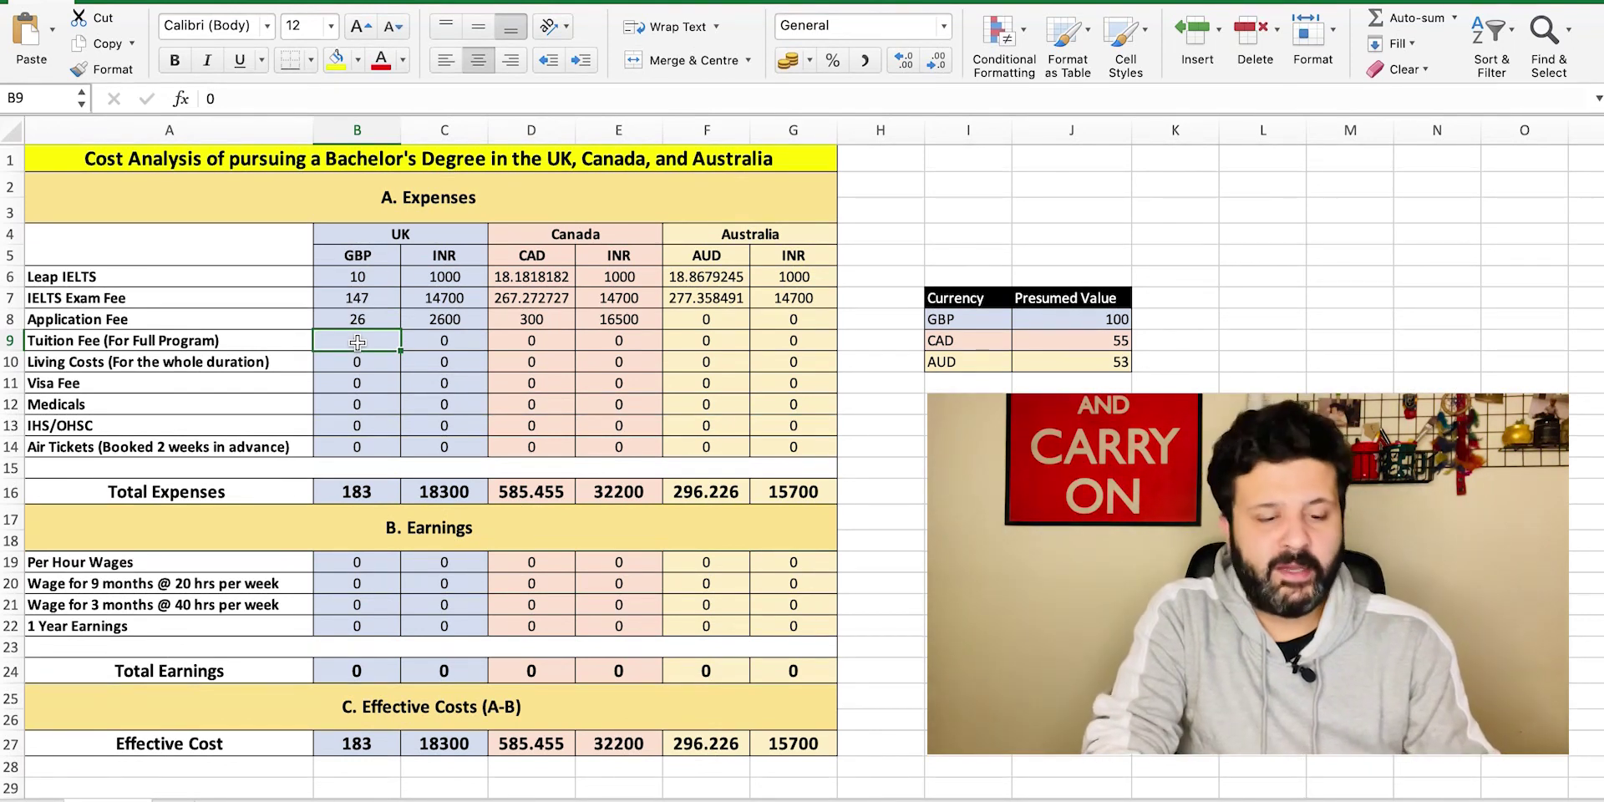
Step: Enter full-program tuition fees of £36,000 (UK), C$100,000 (Canada) and A$78,000 (Australia)
{"action": "key", "text": "Right"}
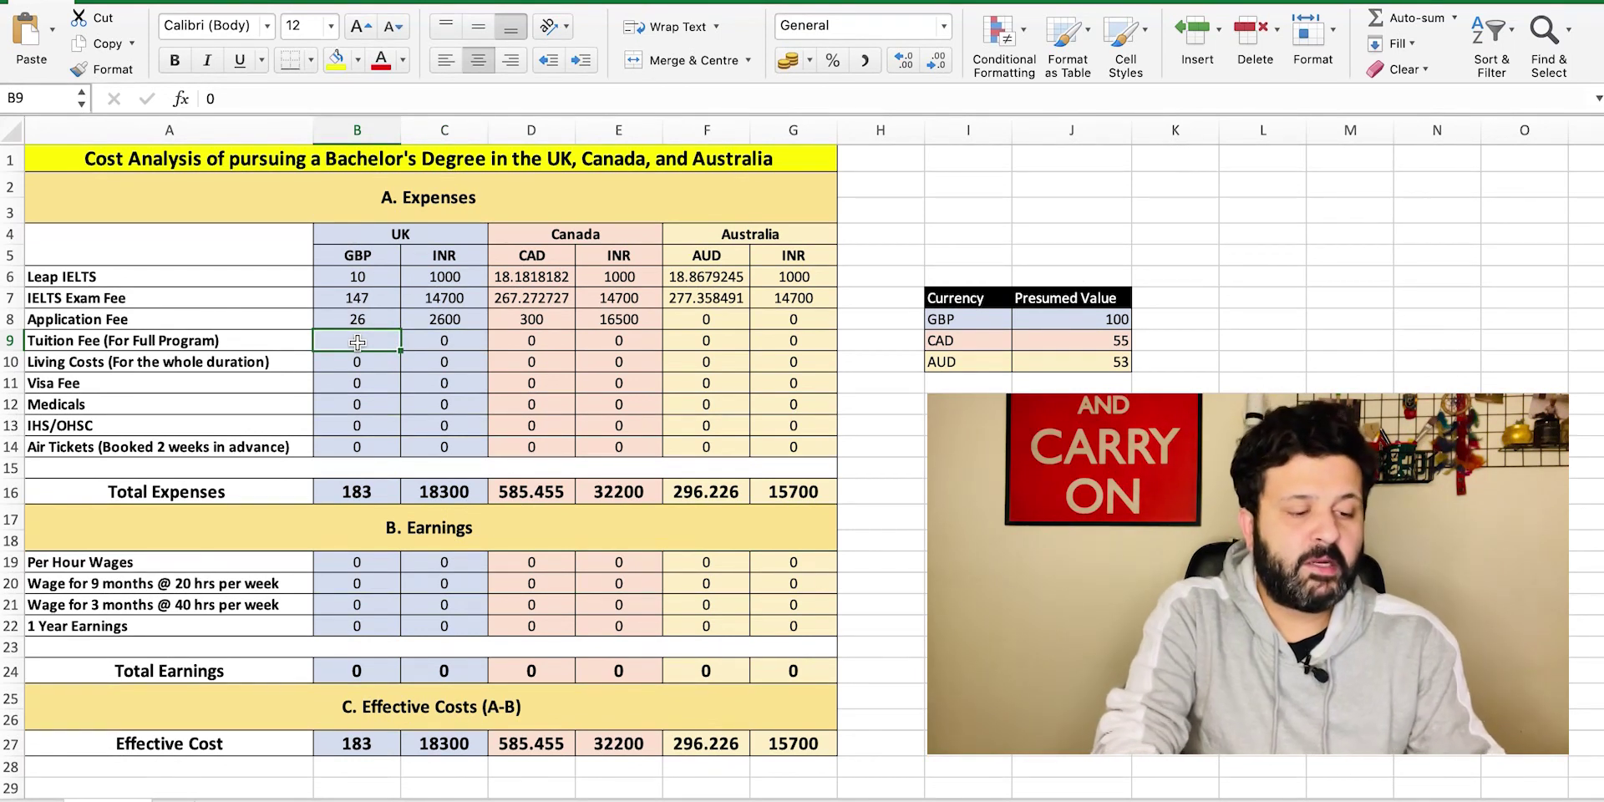
{"action": "type", "text": "36000"}
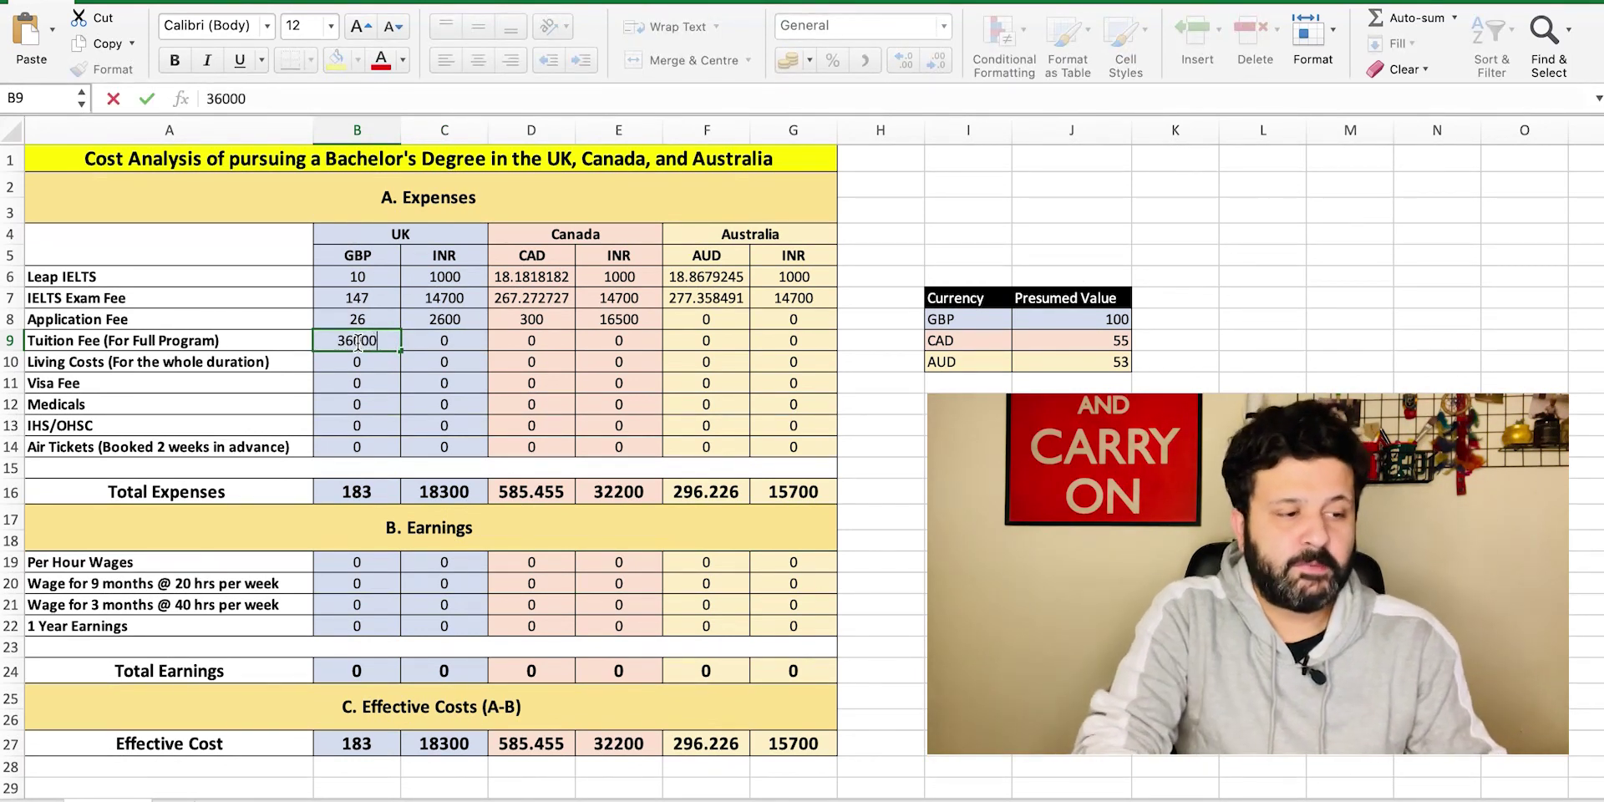
{"action": "key", "text": "Tab"}
{"action": "key", "text": "Tab"}
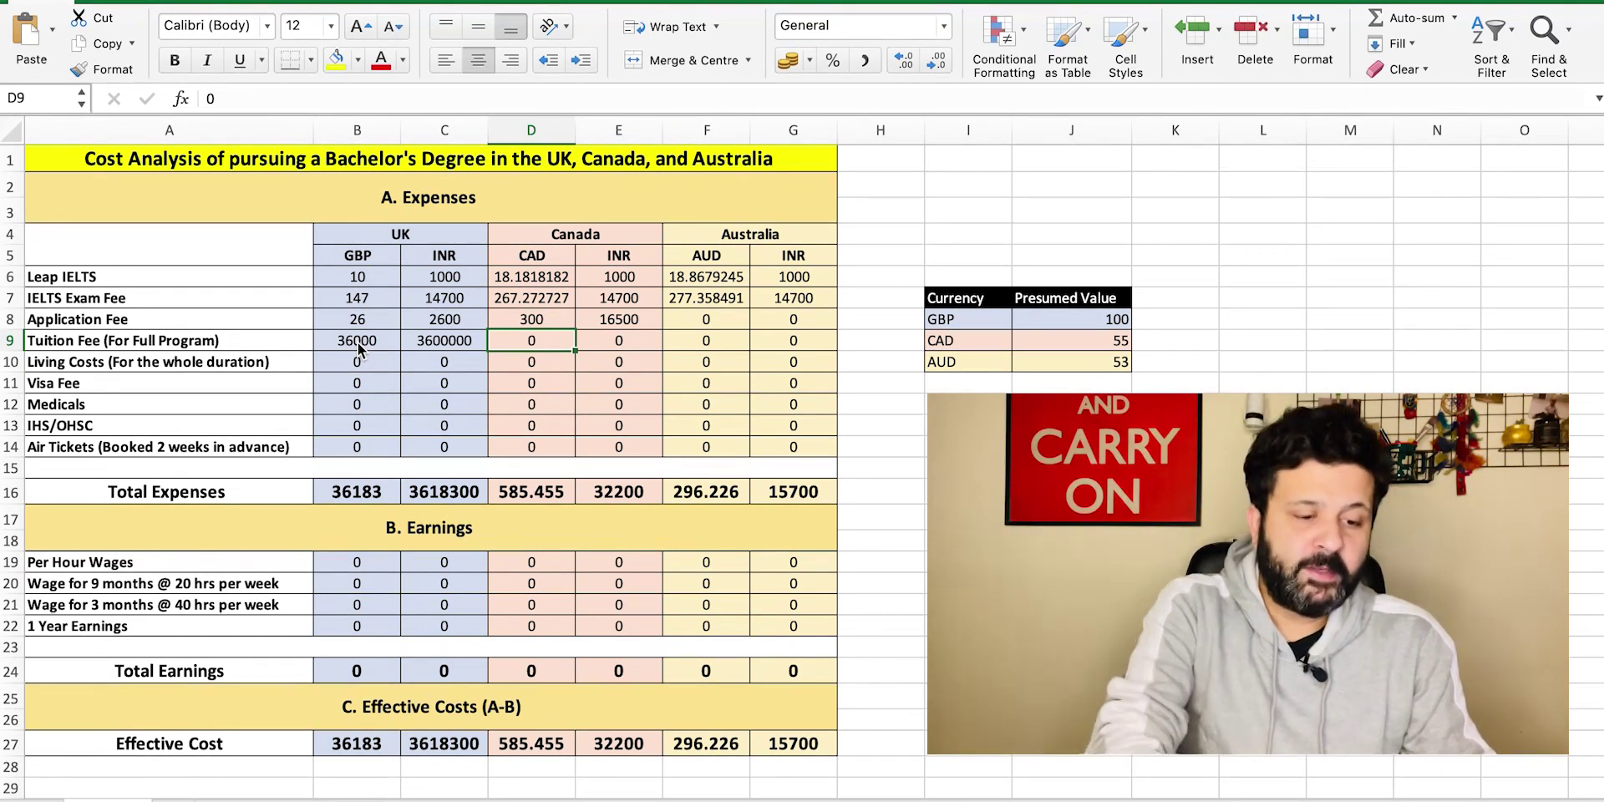
{"action": "type", "text": "10000"}
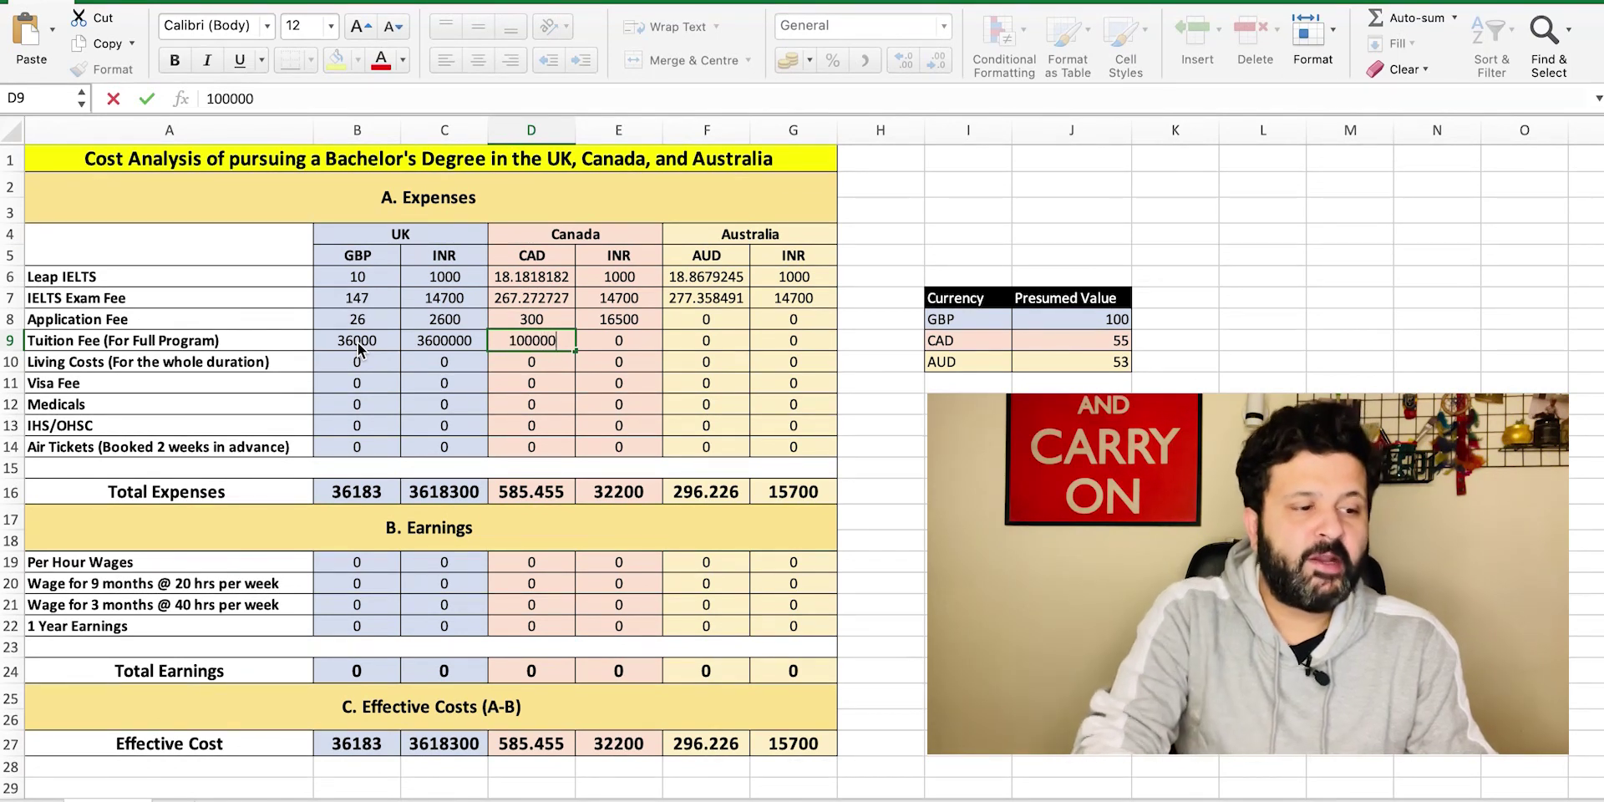
{"action": "type", "text": "0"}
{"action": "key", "text": "Tab"}
{"action": "key", "text": "Tab"}
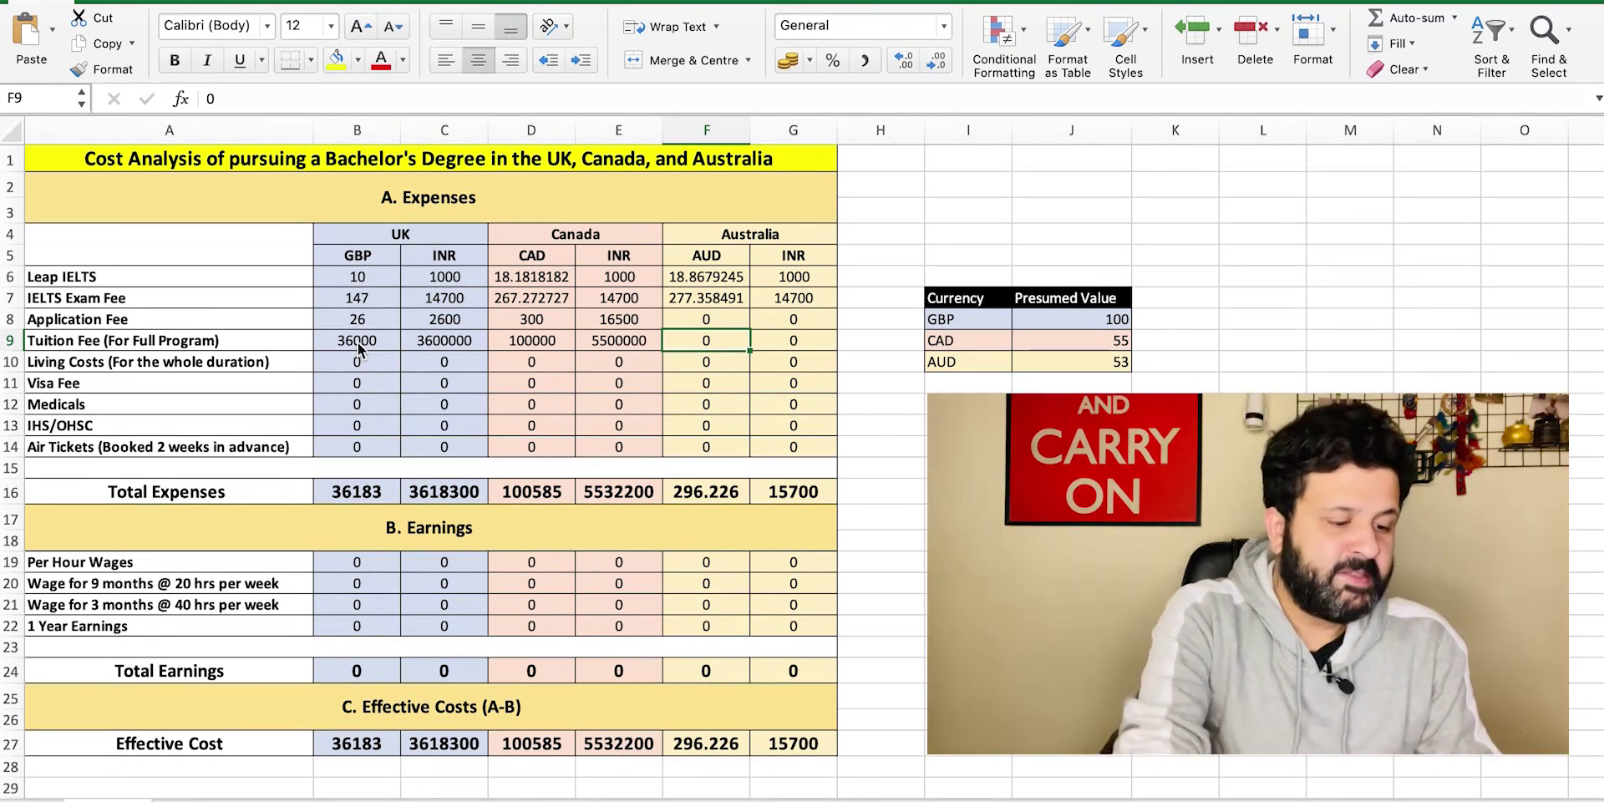
{"action": "type", "text": "78000"}
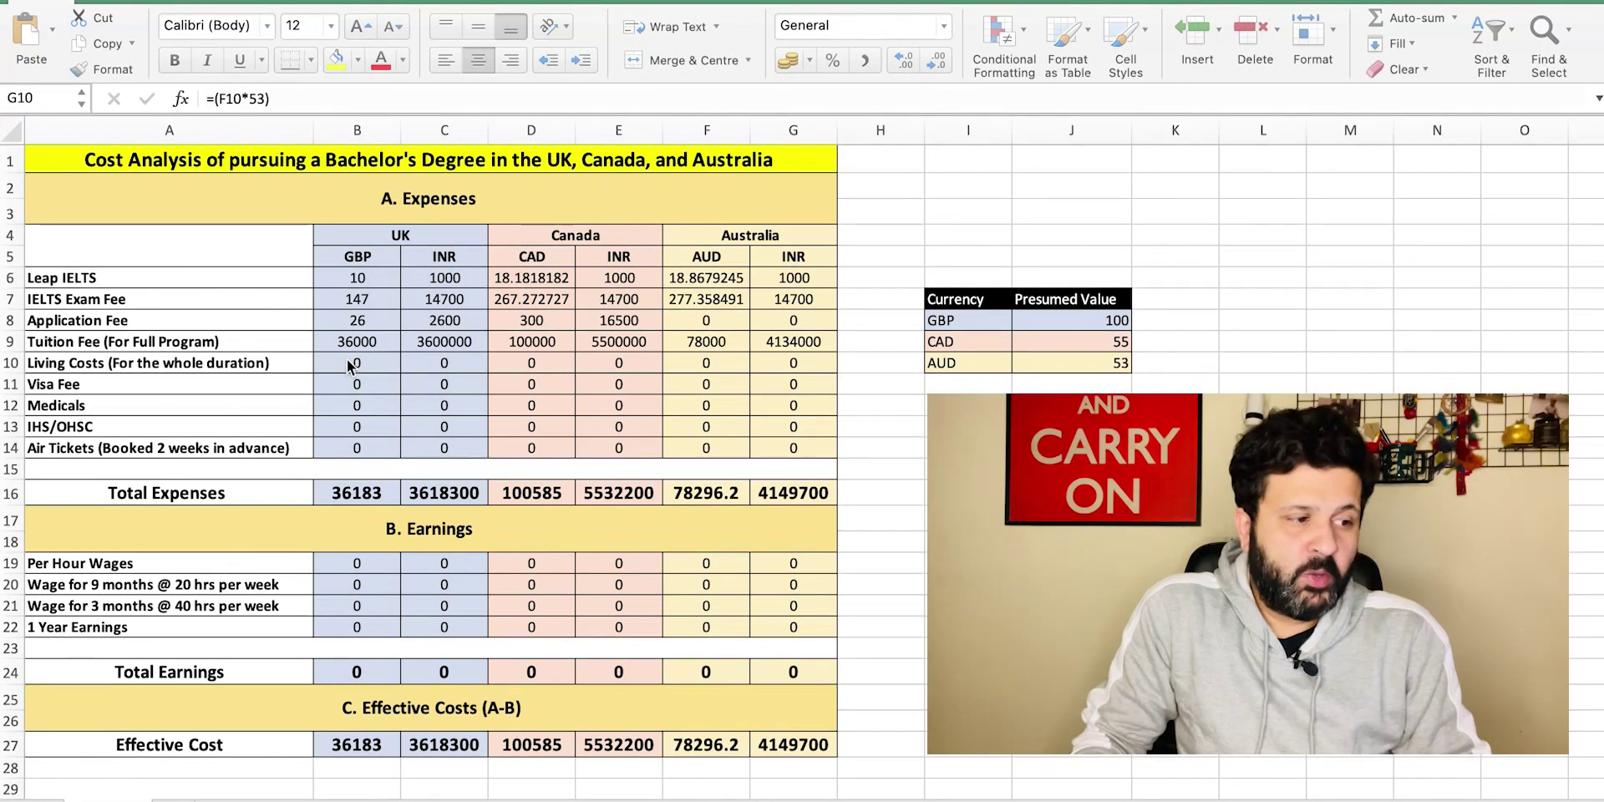
Step: Enter living costs of 33000 GBP, 40800 CAD and 63000 AUD for the three countries
{"action": "left_click", "coordinate": [348, 363]}
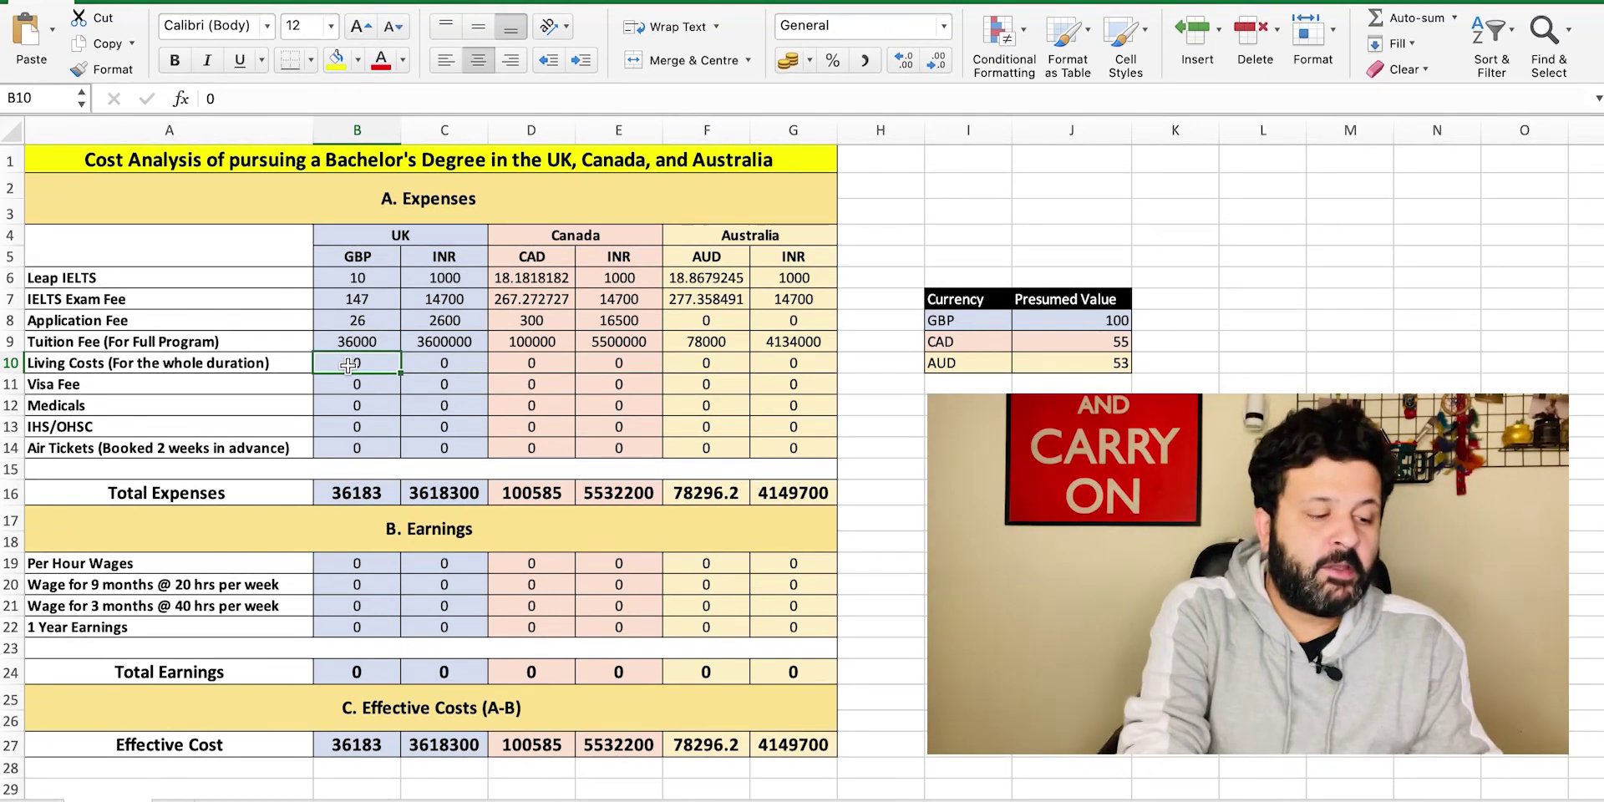
{"action": "type", "text": "33000"}
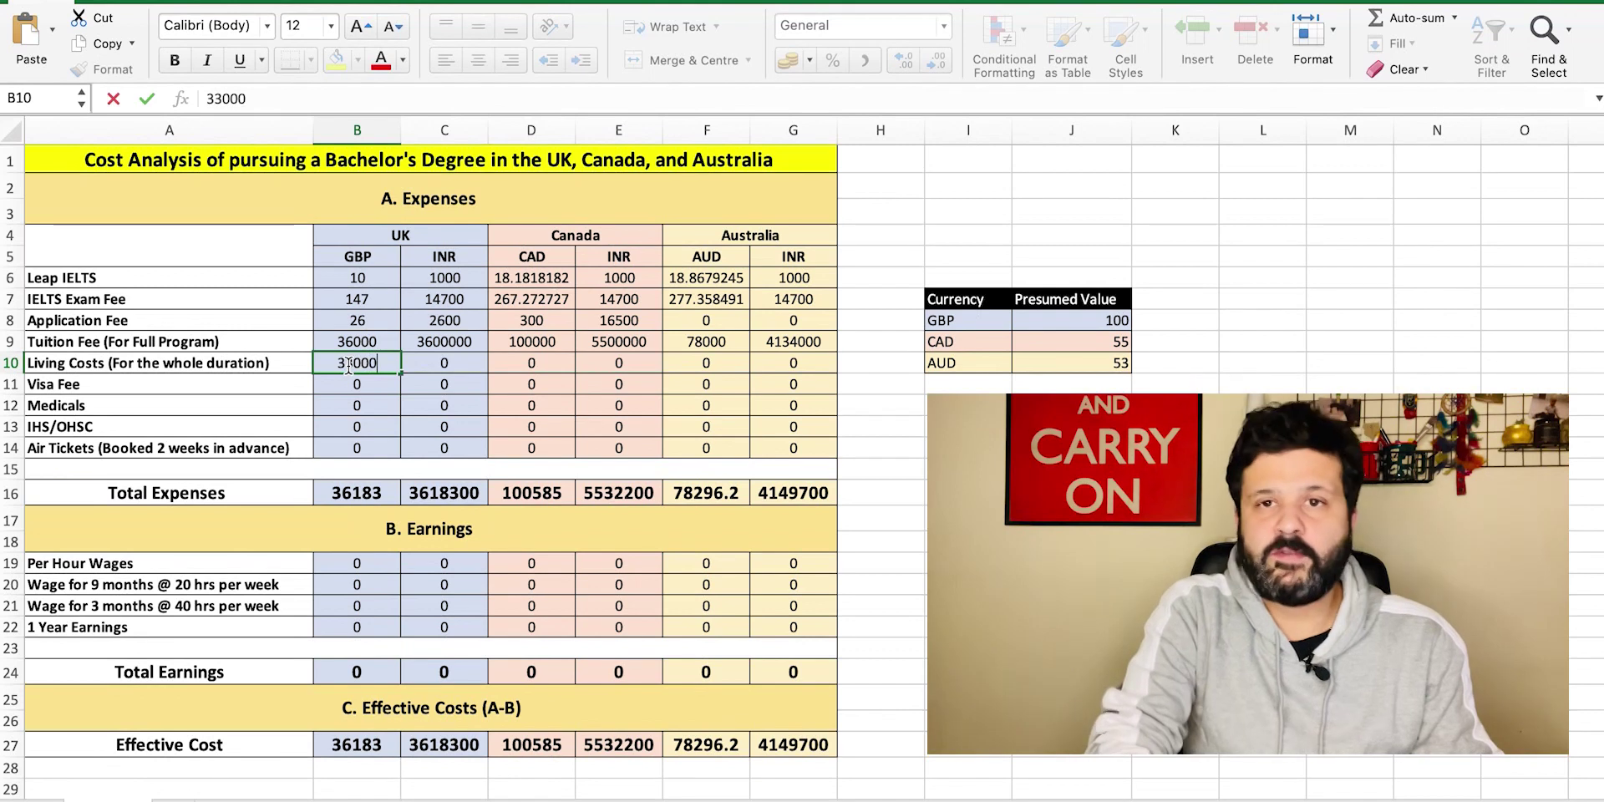
{"action": "key", "text": "Tab"}
{"action": "key", "text": "Tab"}
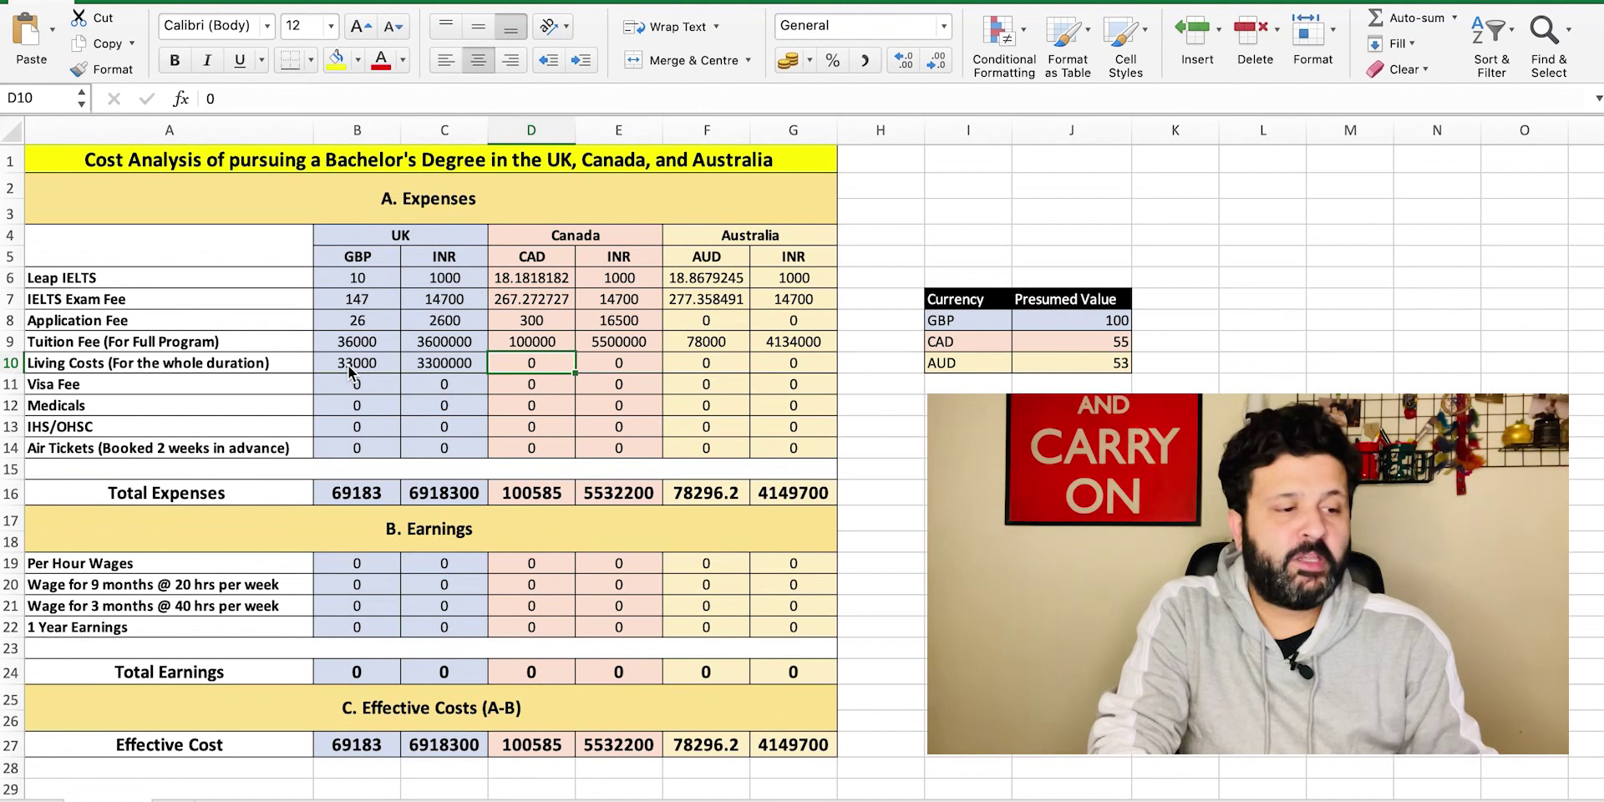
{"action": "type", "text": "40800"}
{"action": "key", "text": "Tab"}
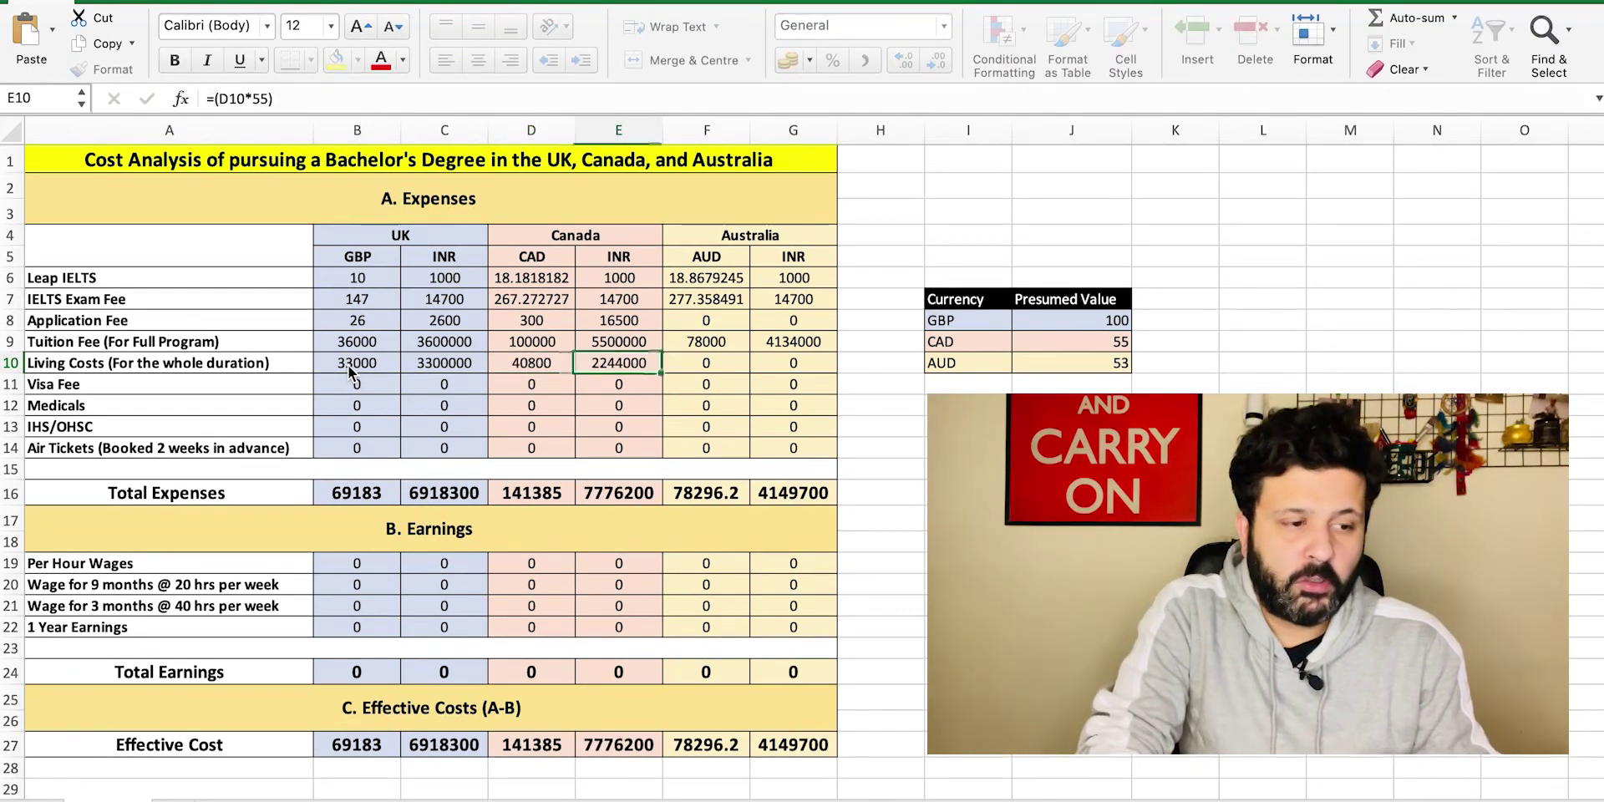
{"action": "key", "text": "Tab"}
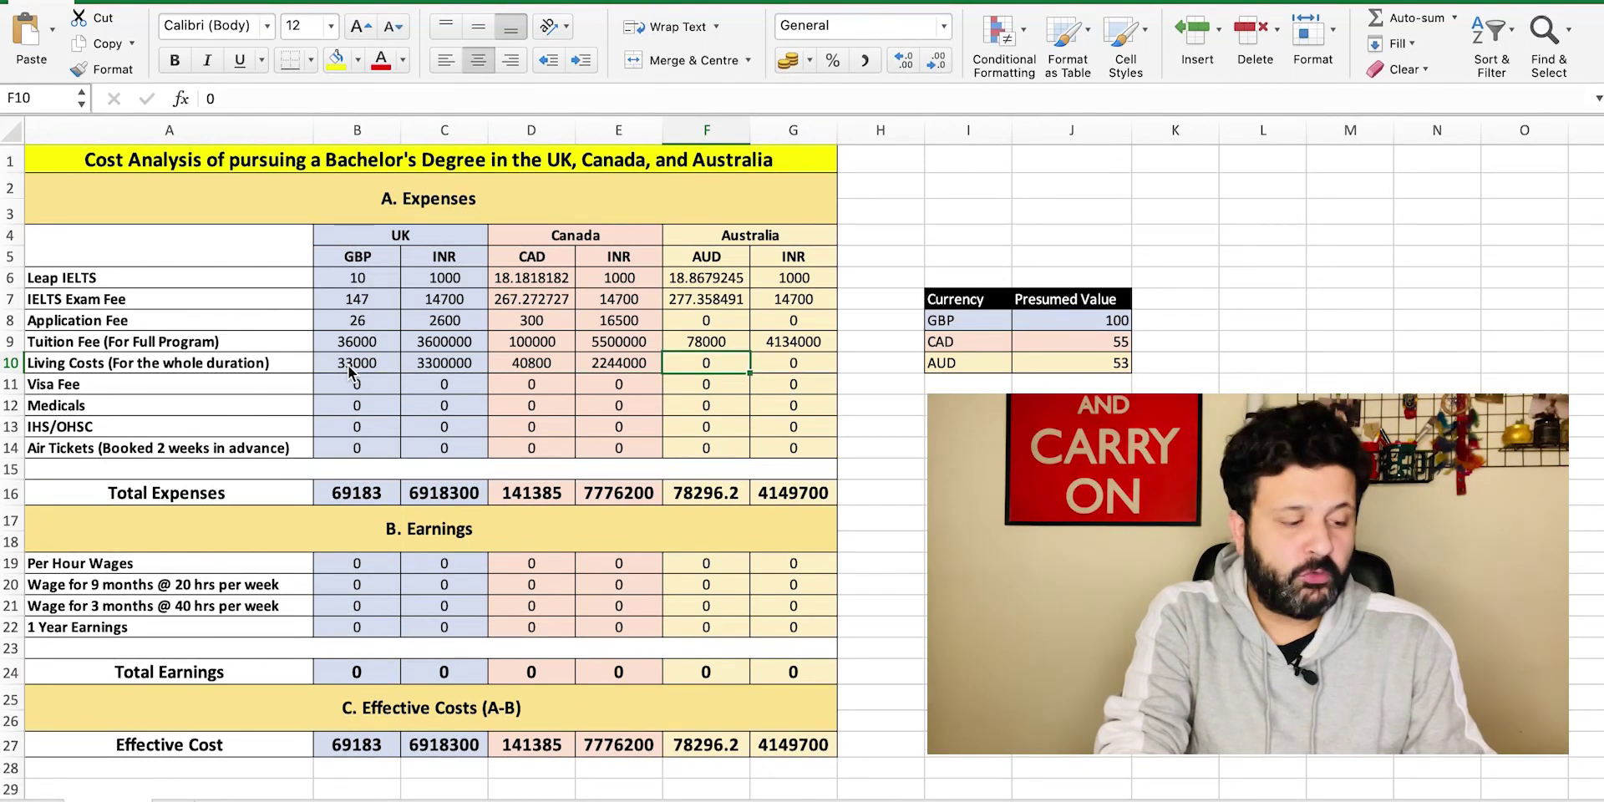
{"action": "type", "text": "63"}
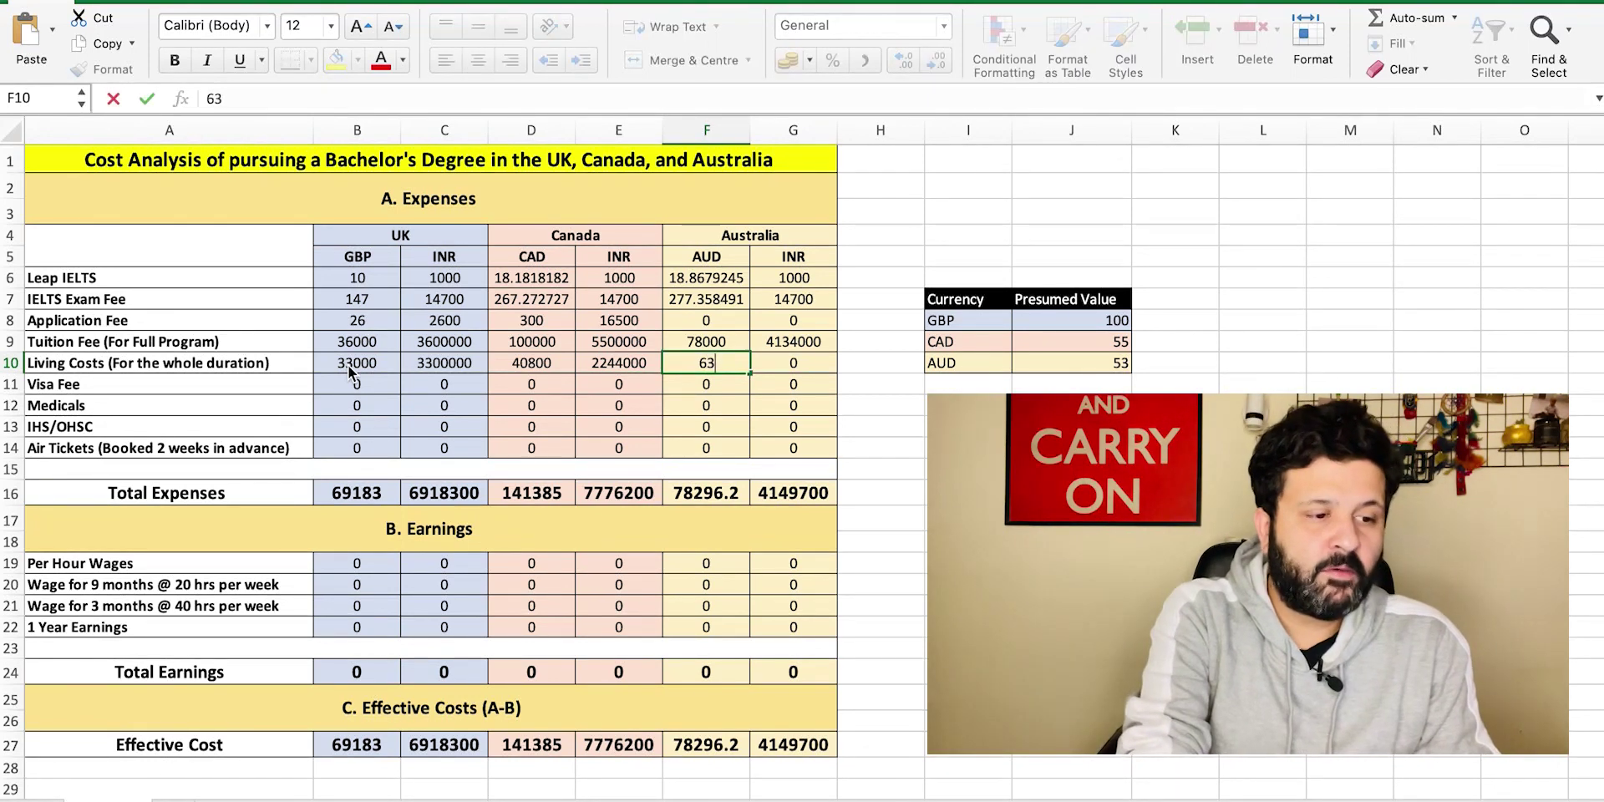
{"action": "type", "text": "000"}
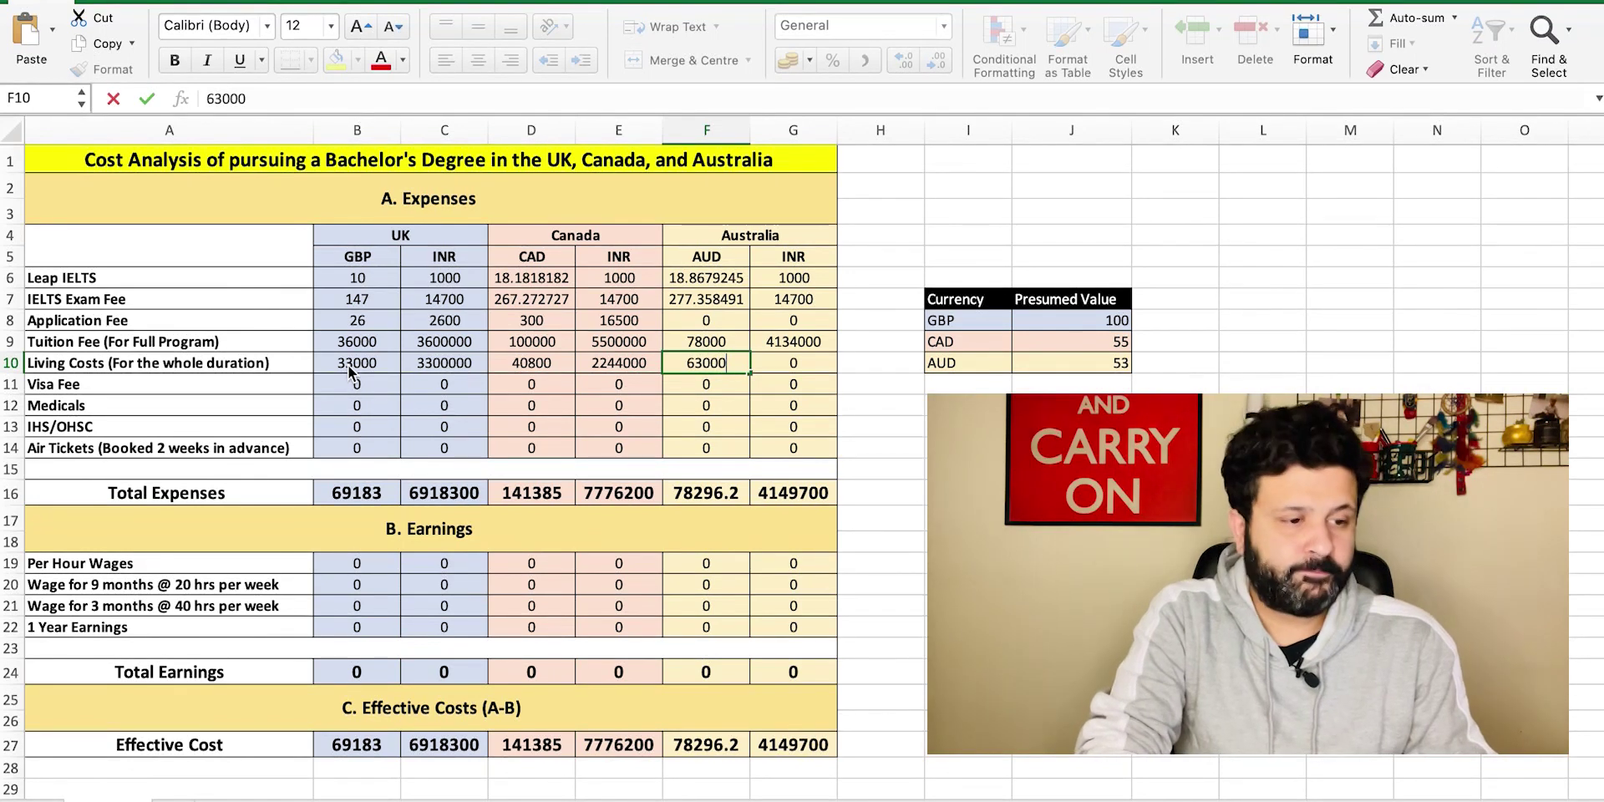
{"action": "key", "text": "Tab"}
{"action": "key", "text": "Down"}
{"action": "key", "text": "Left"}
{"action": "key", "text": "Left"}
{"action": "key", "text": "Left"}
{"action": "key", "text": "Left"}
{"action": "key", "text": "Left"}
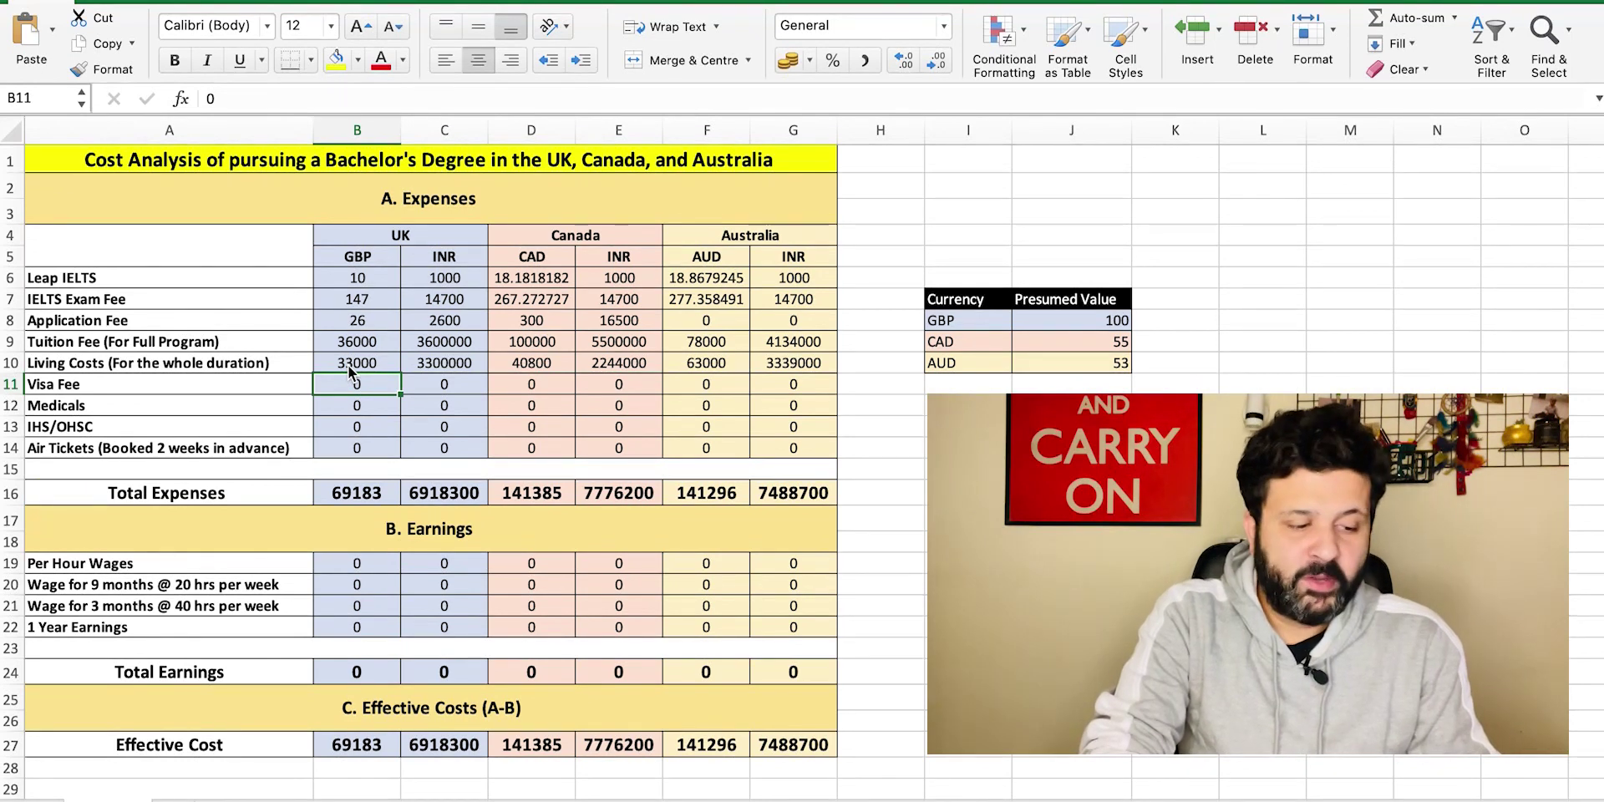
Step: Fill the Visa Fee row with 348 GBP, 150 CAD and 630 AUD
{"action": "type", "text": "34"}
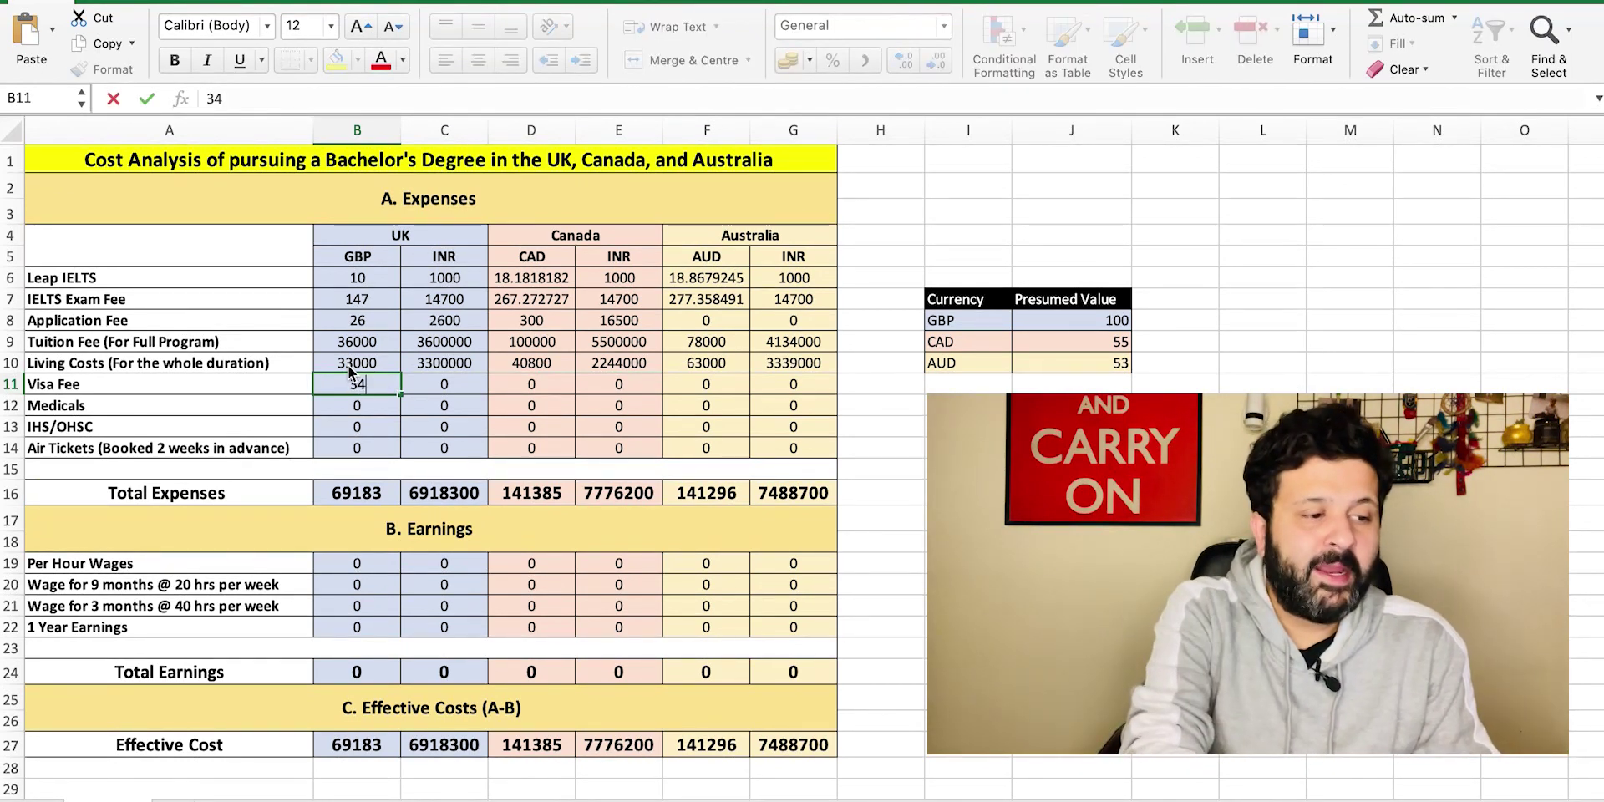
{"action": "type", "text": "8"}
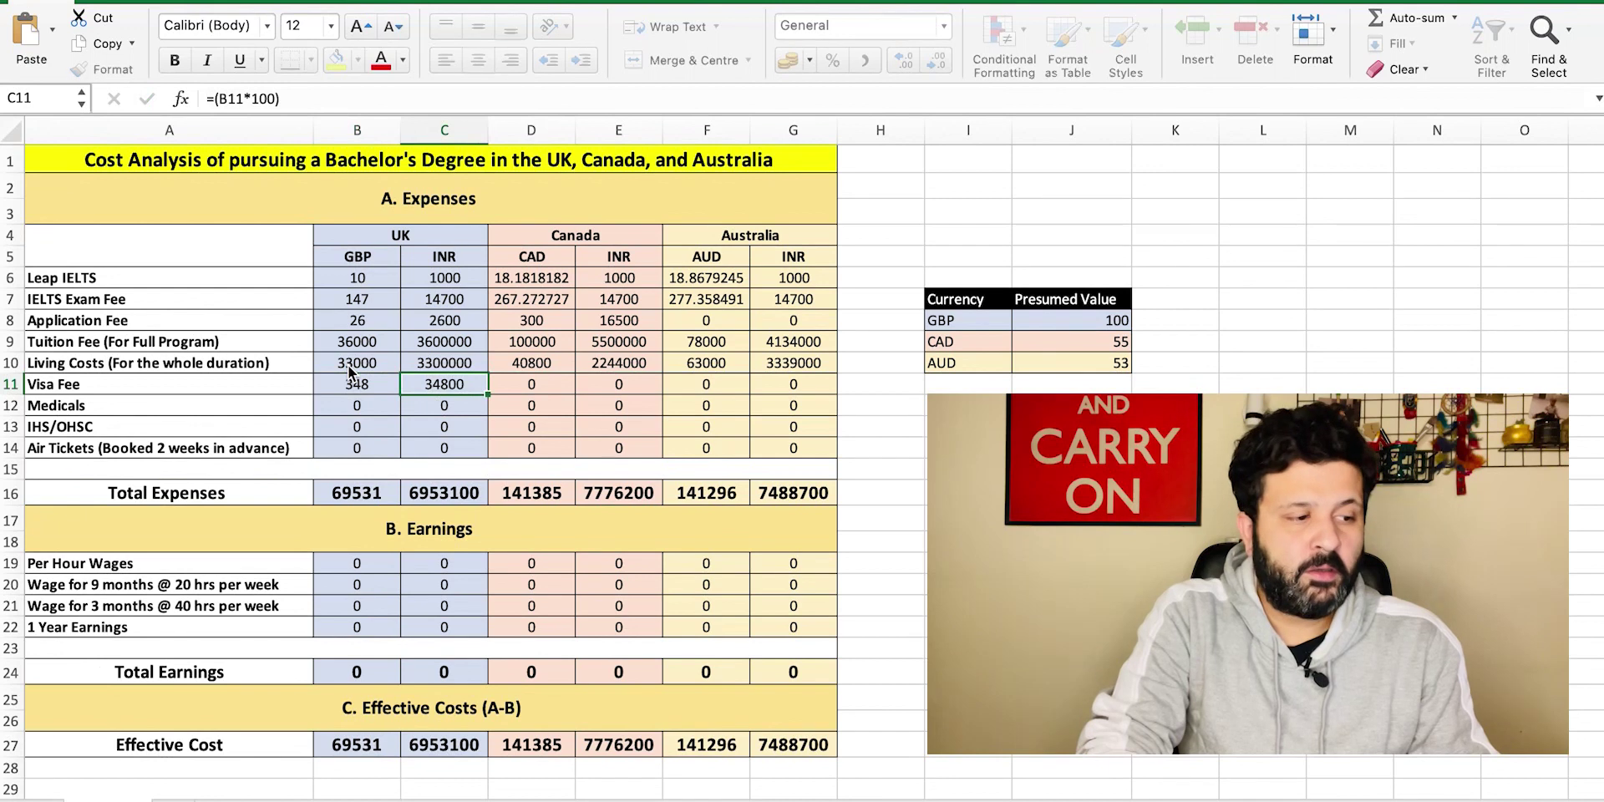
{"action": "key", "text": "Tab"}
{"action": "key", "text": "Tab"}
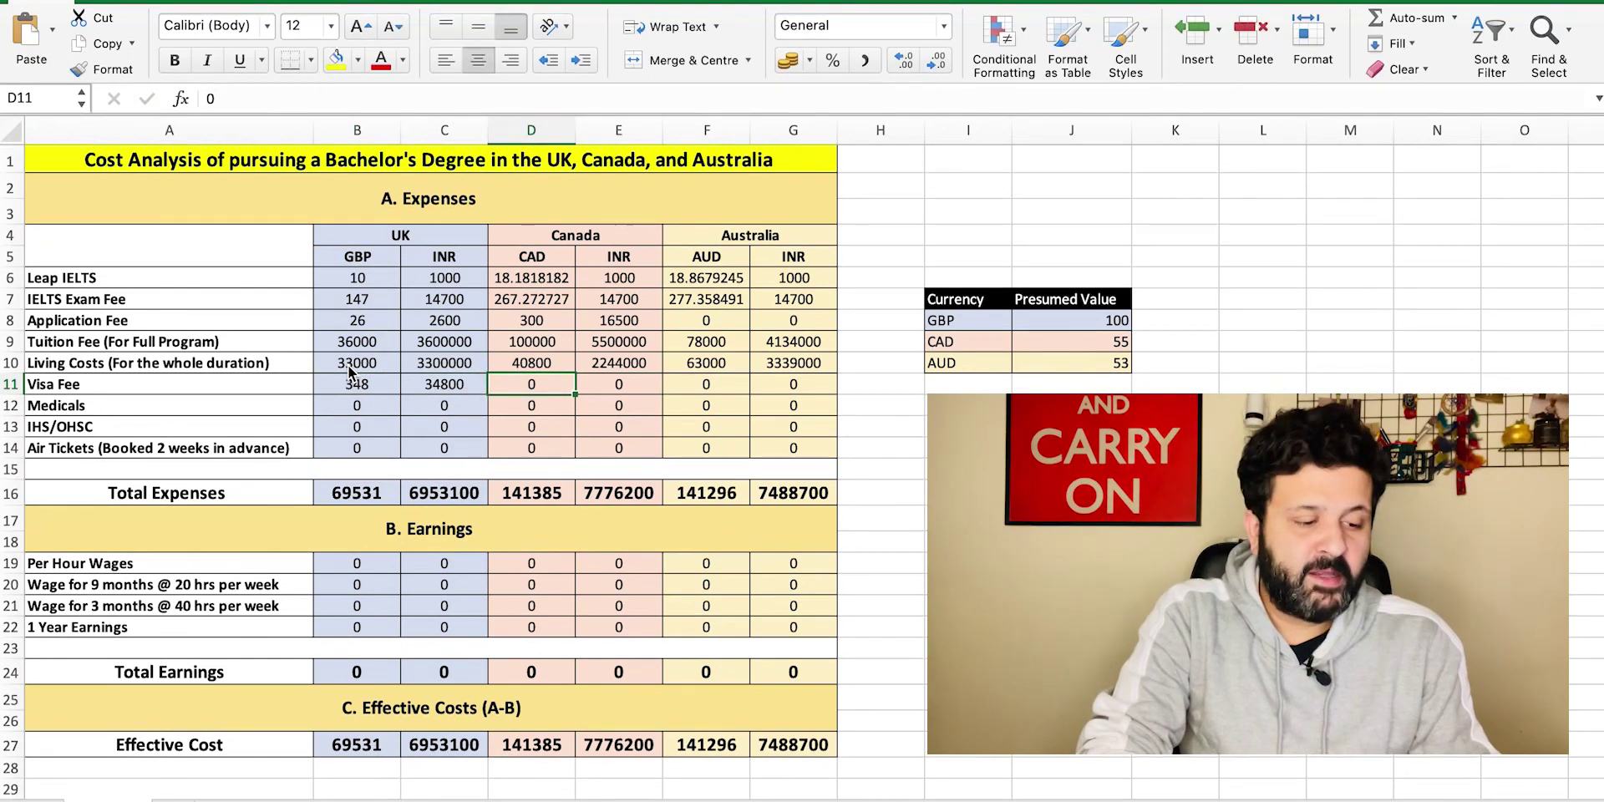
{"action": "type", "text": "15"}
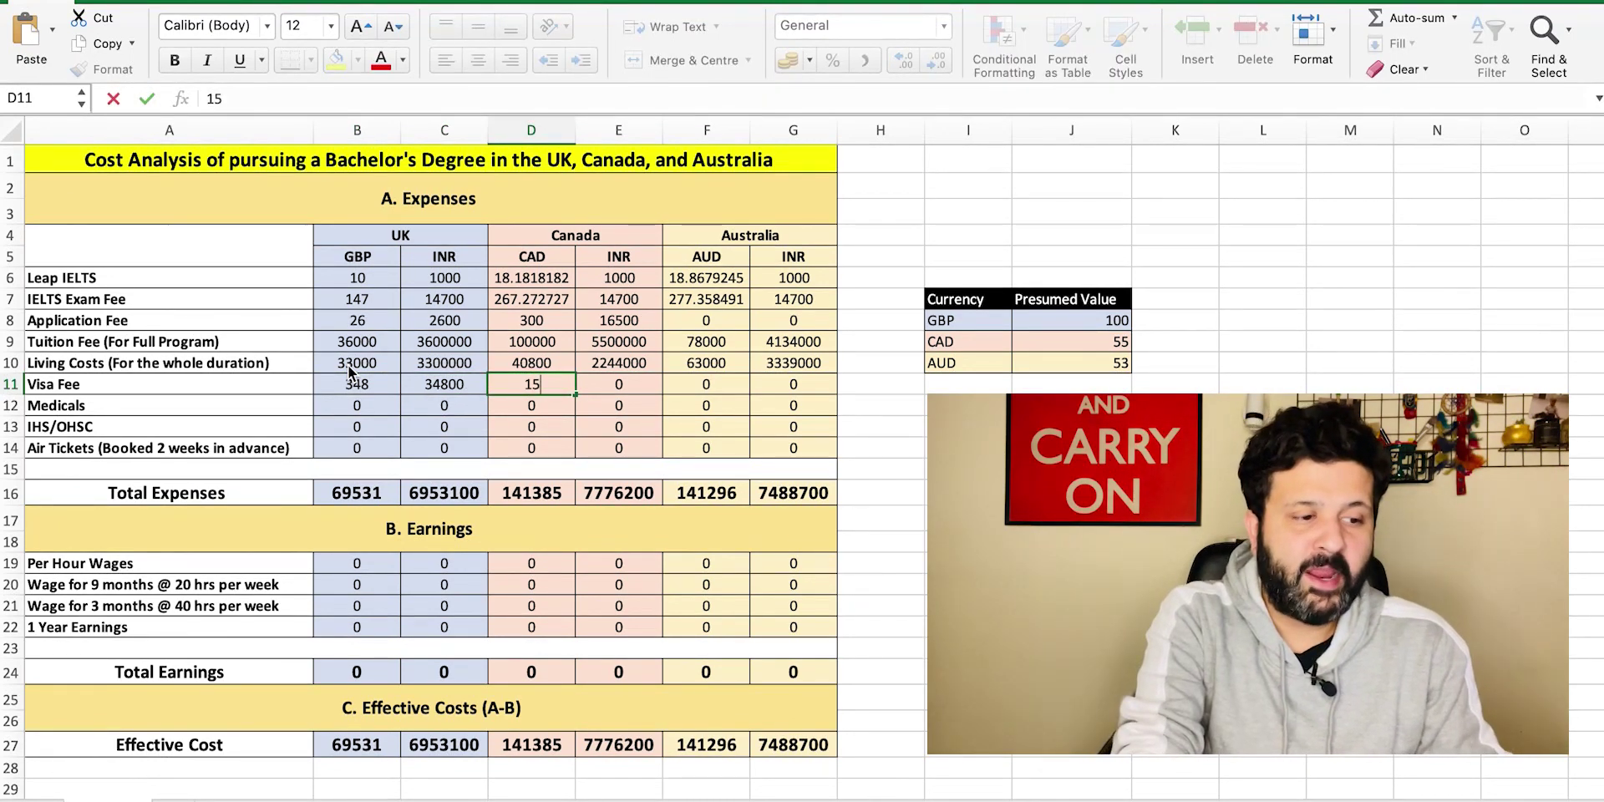
{"action": "type", "text": "0"}
{"action": "key", "text": "Tab"}
{"action": "key", "text": "Tab"}
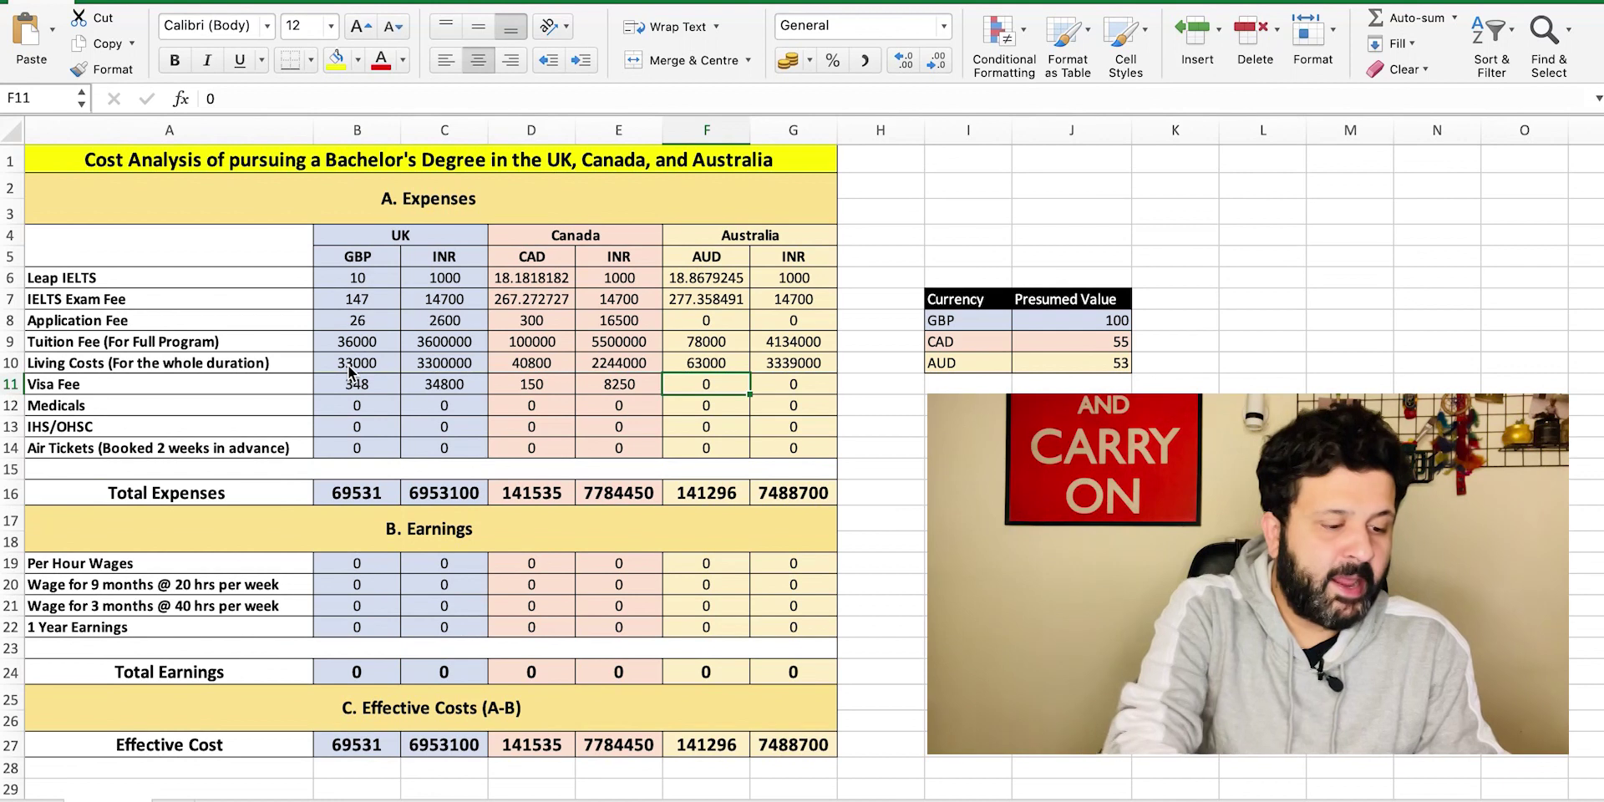
{"action": "type", "text": "630"}
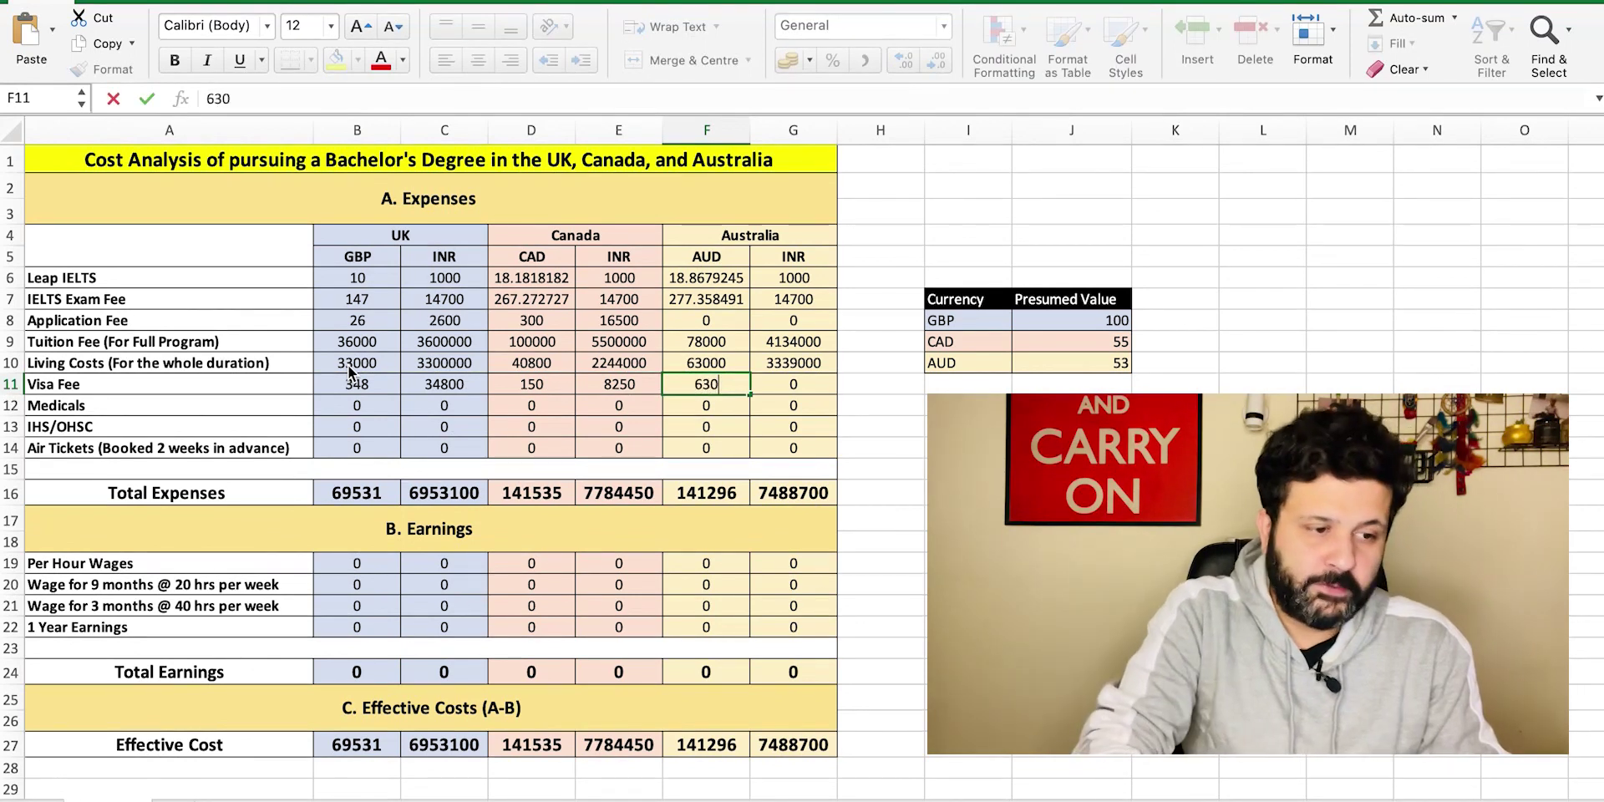
{"action": "key", "text": "Tab"}
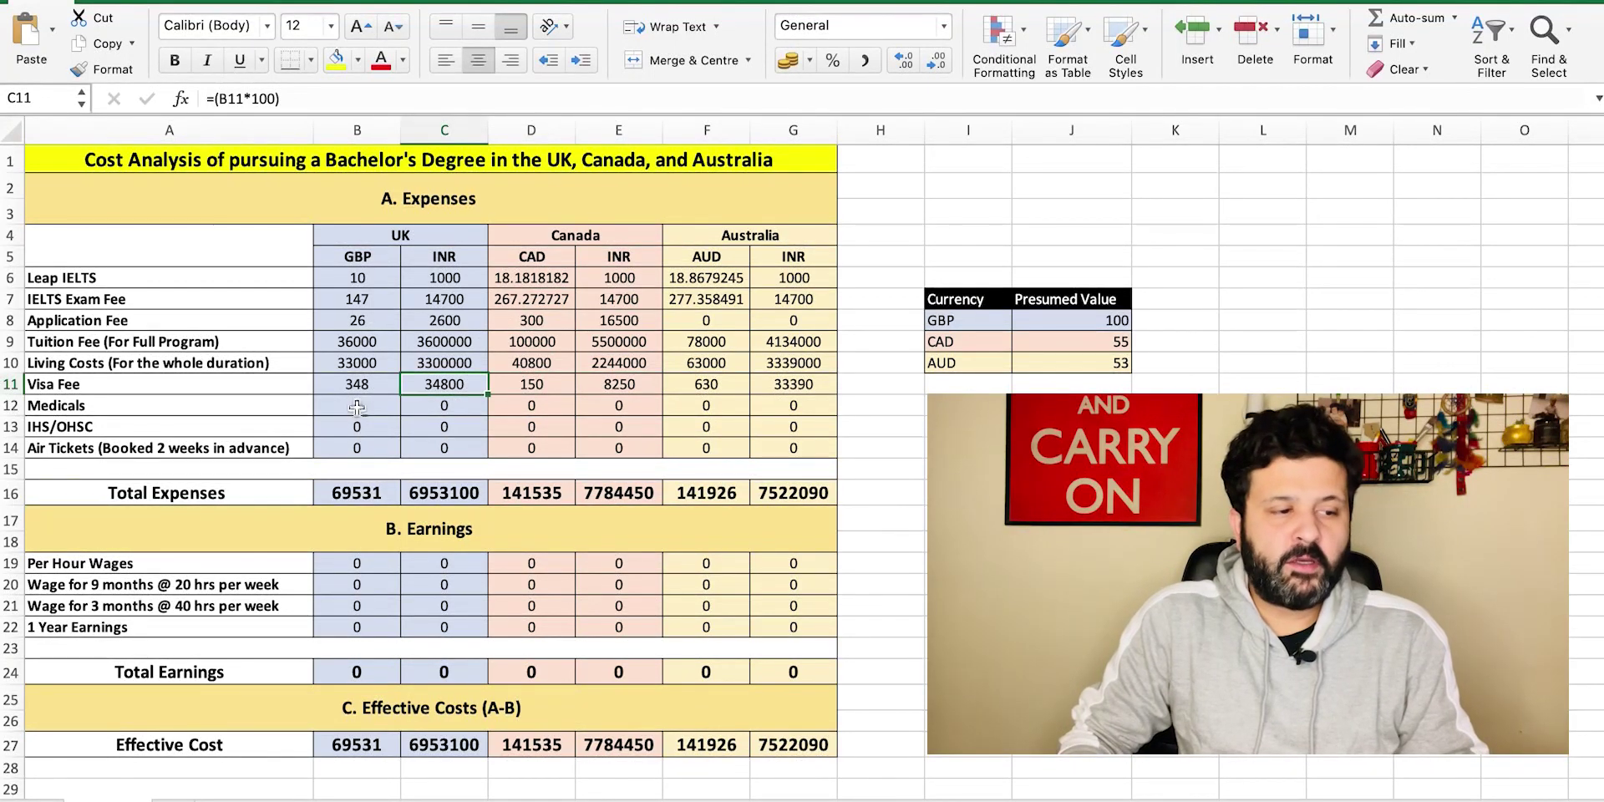
Step: Enter medical costs of 2500, 6000 and 5000 INR for UK, Canada and Australia
{"action": "left_click", "coordinate": [422, 409]}
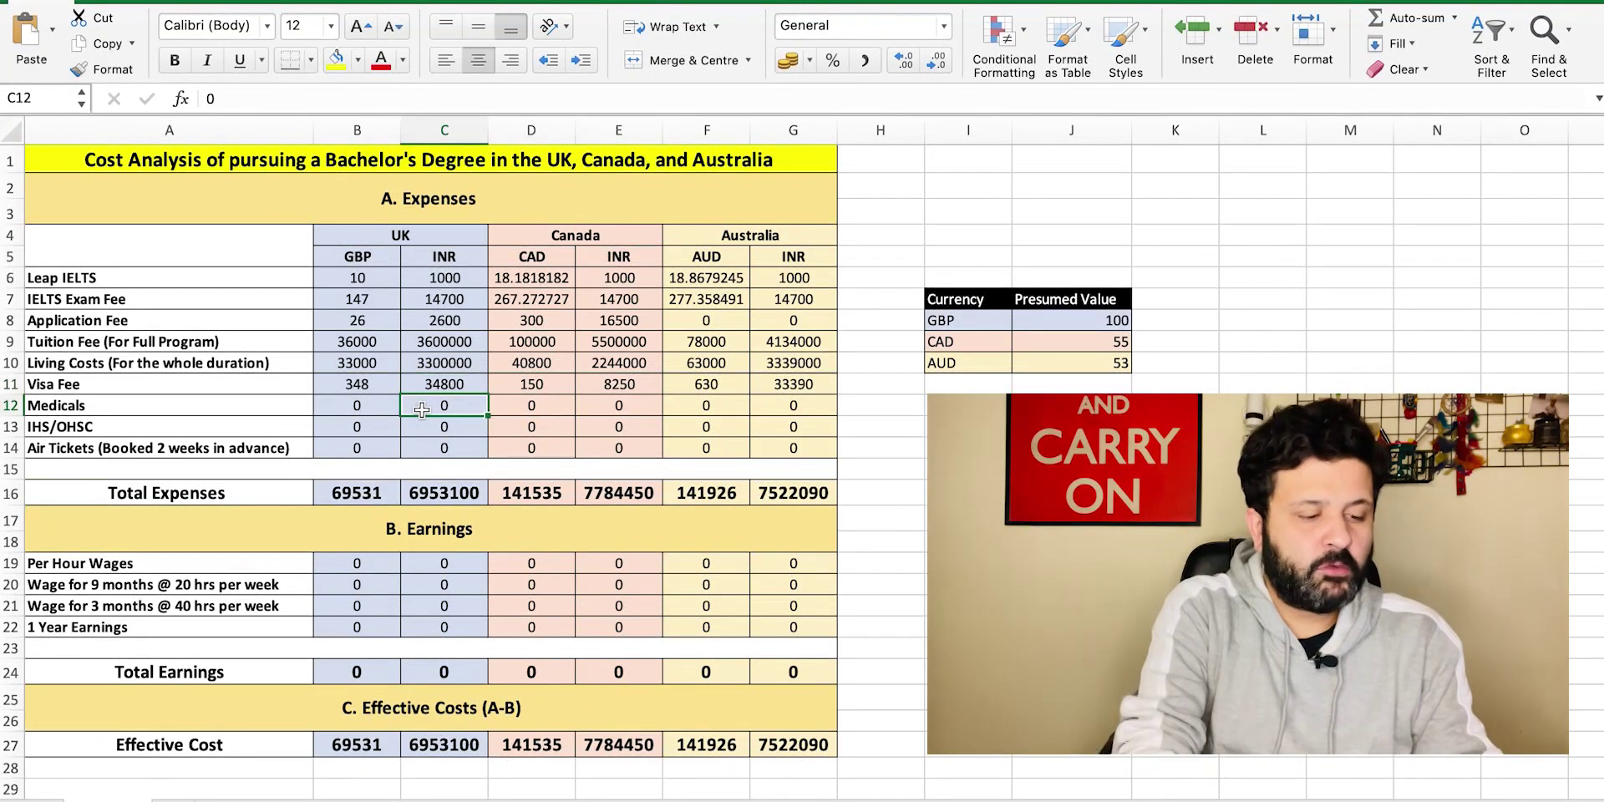
{"action": "type", "text": "2500"}
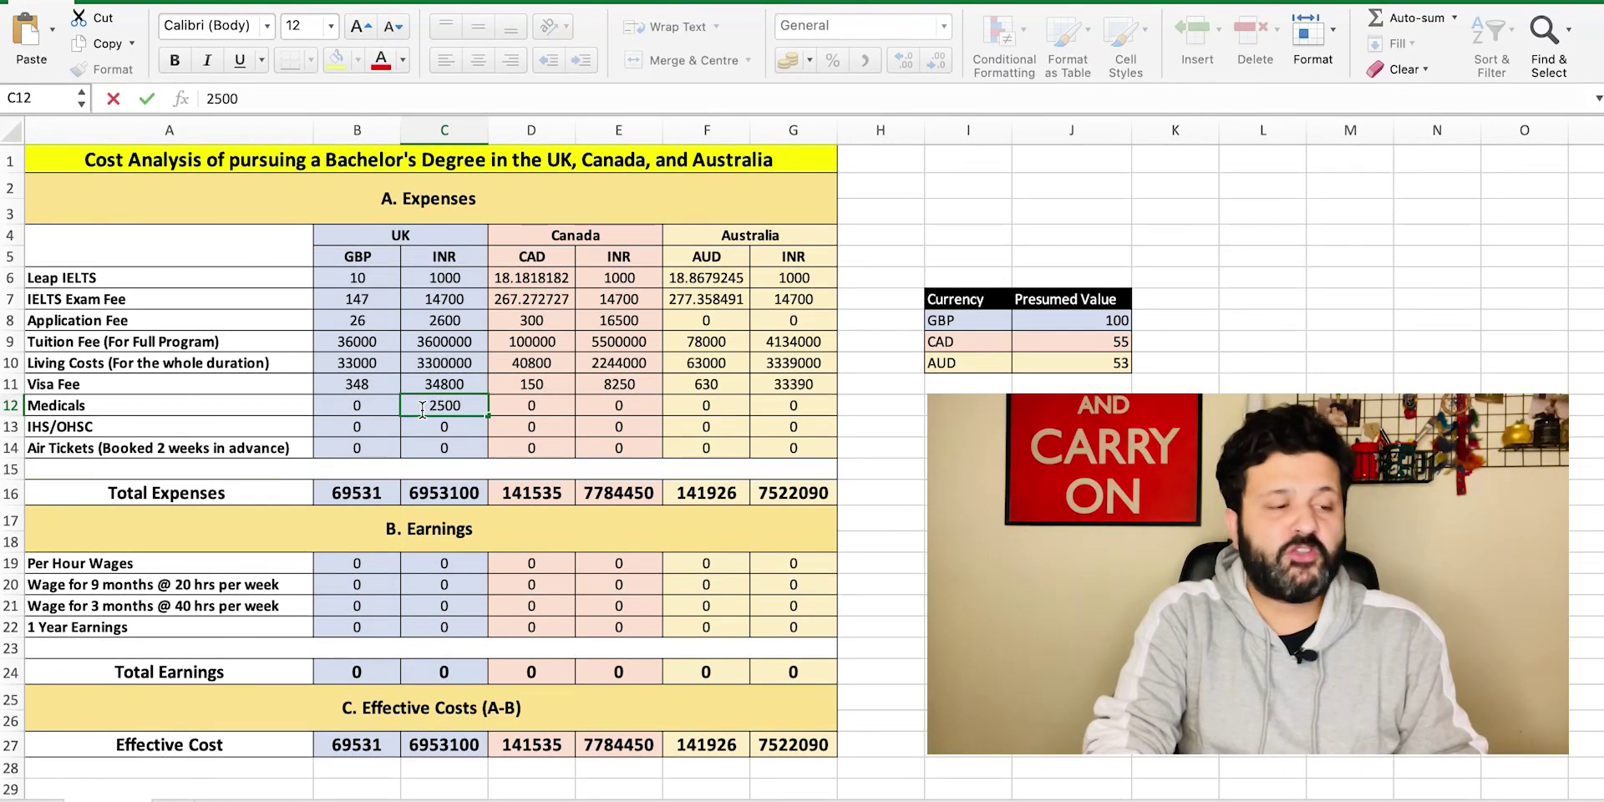
{"action": "key", "text": "Tab"}
{"action": "key", "text": "Tab"}
{"action": "type", "text": "6"}
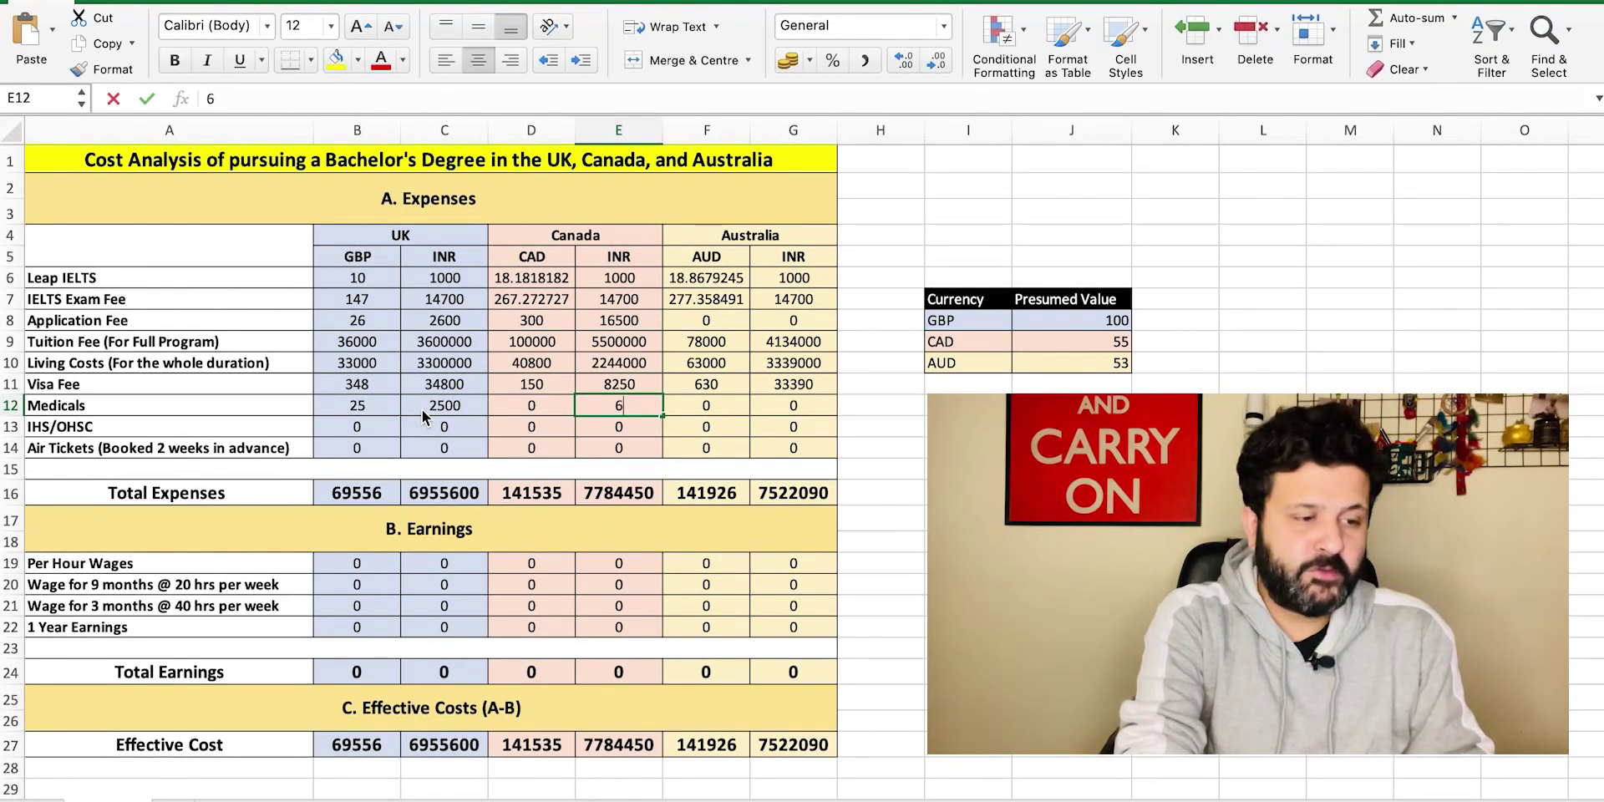
{"action": "type", "text": "0000"}
{"action": "key", "text": "BackSpace"}
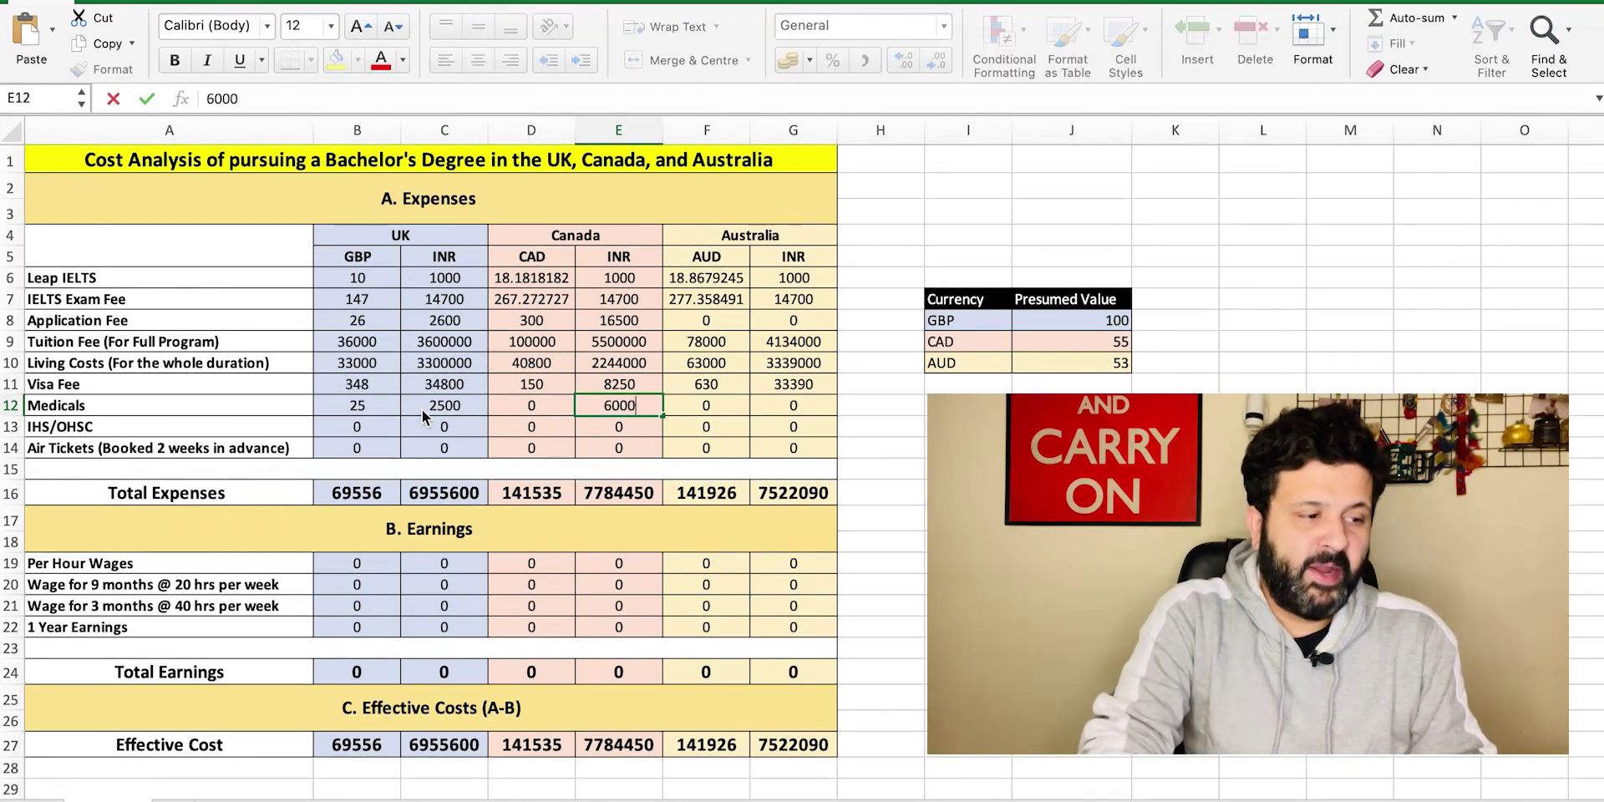
{"action": "key", "text": "Tab"}
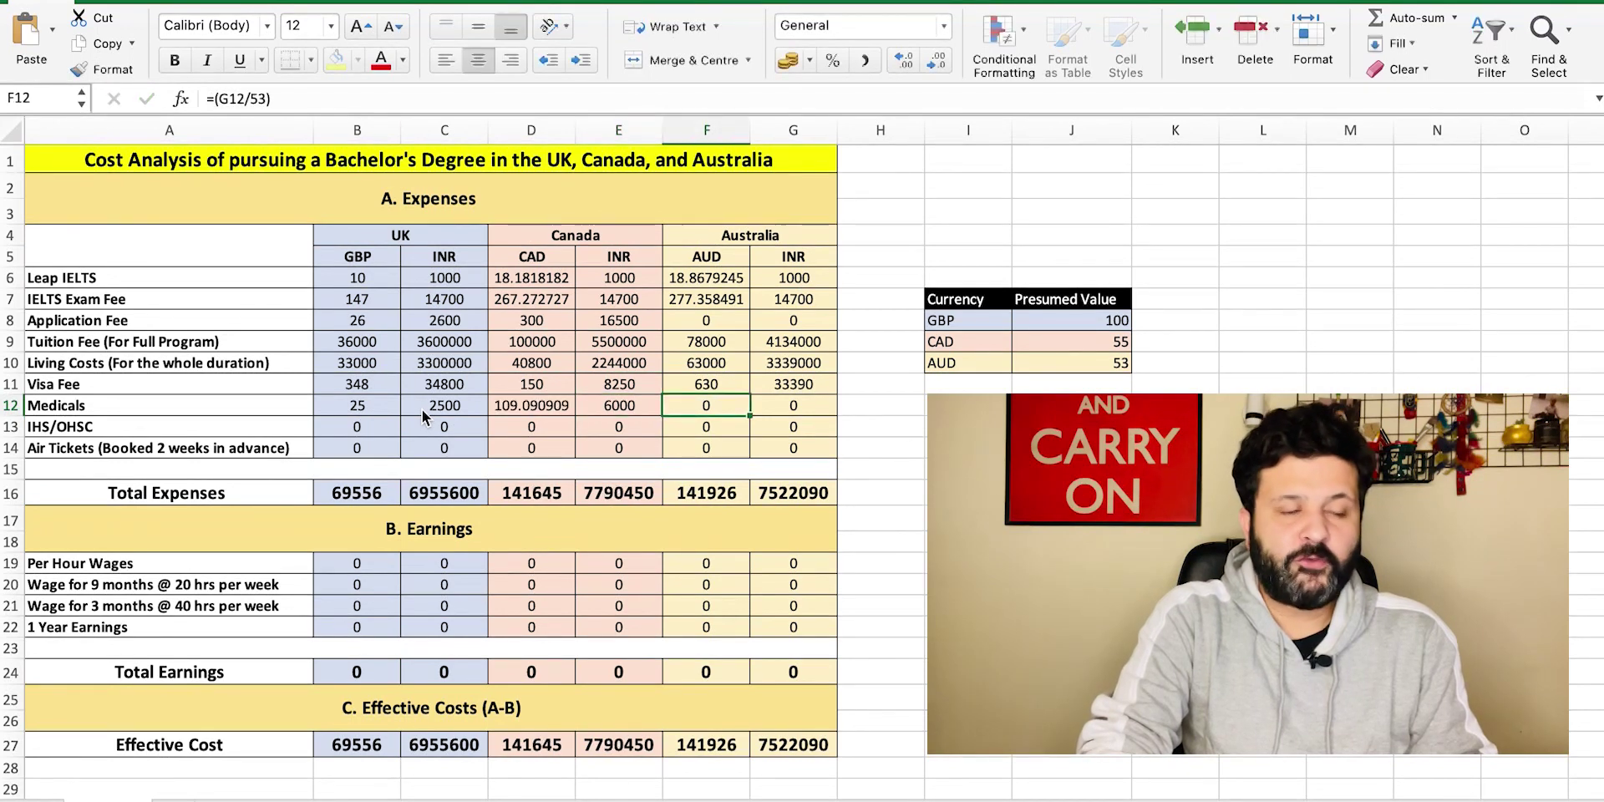
{"action": "key", "text": "Tab"}
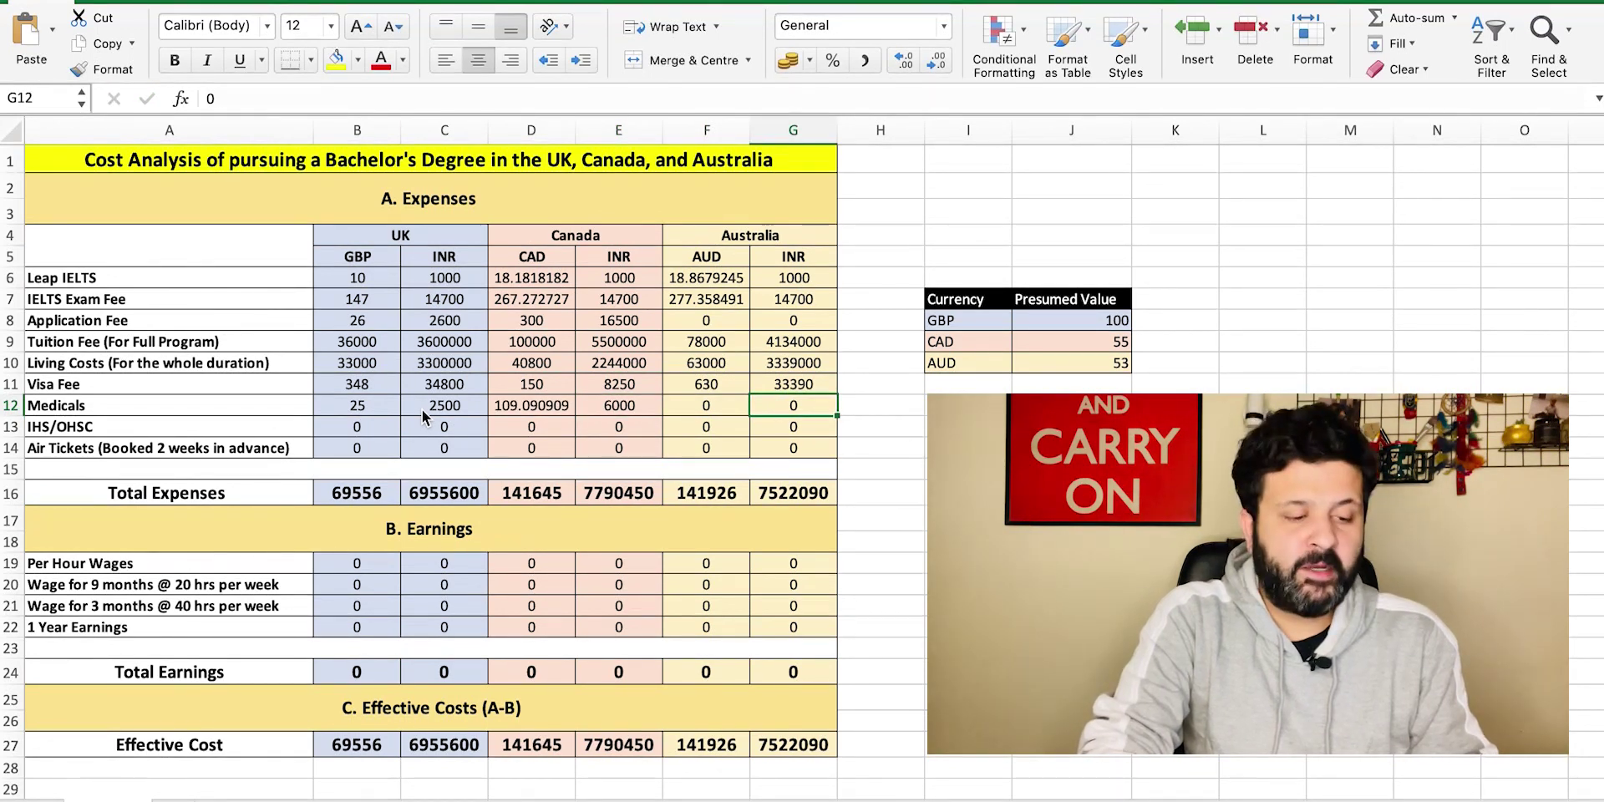
{"action": "type", "text": "5000"}
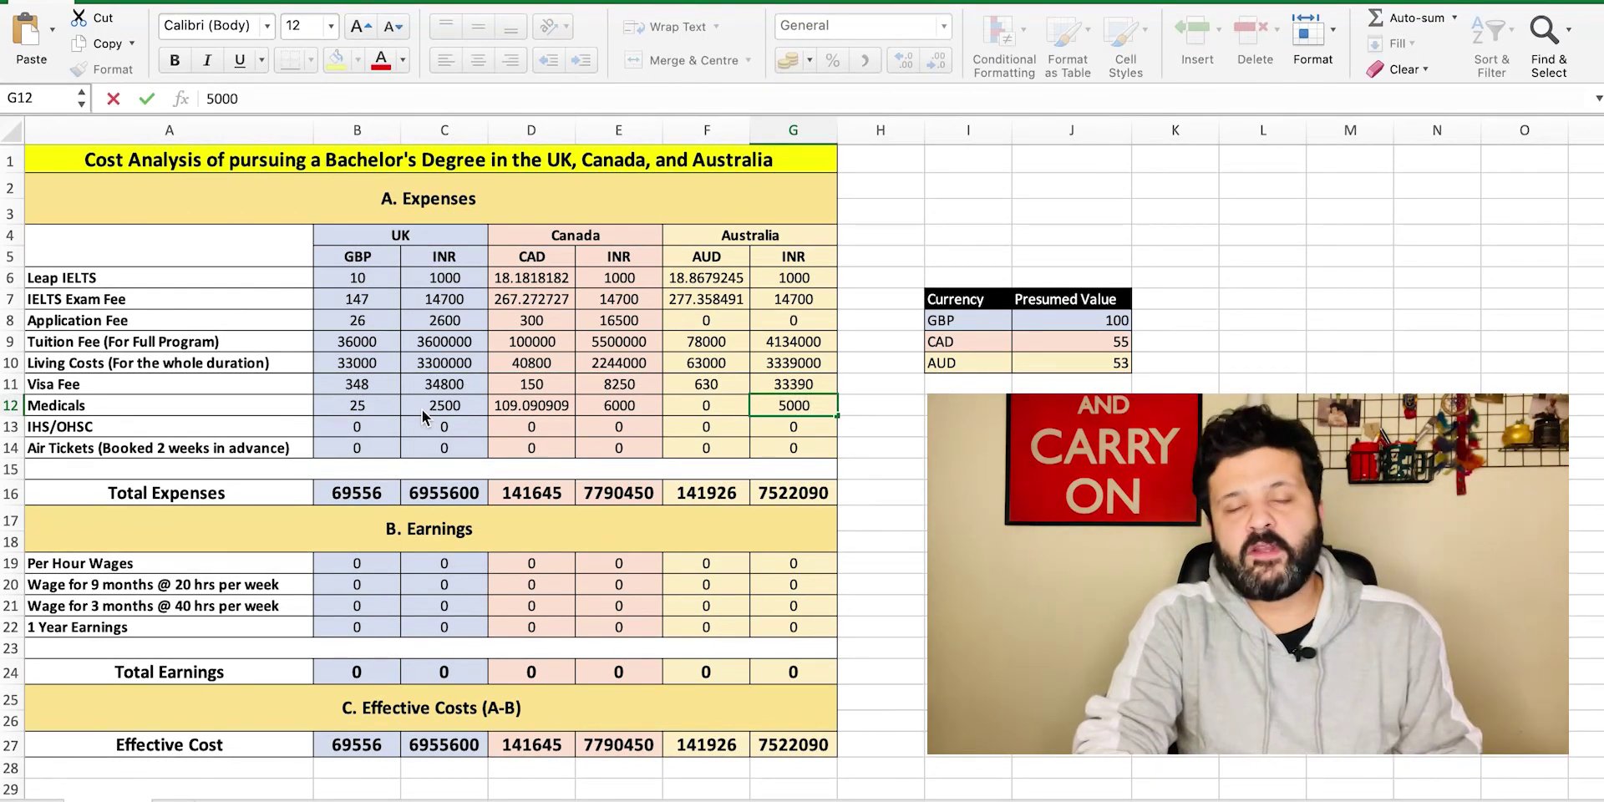
{"action": "key", "text": "Return"}
Step: Enter IHS/OHSC health cover of 1645 GBP for the UK and 1600 AUD for Australia
{"action": "key", "text": "Left"}
{"action": "key", "text": "Left"}
{"action": "key", "text": "Left"}
{"action": "key", "text": "Left"}
{"action": "key", "text": "Left"}
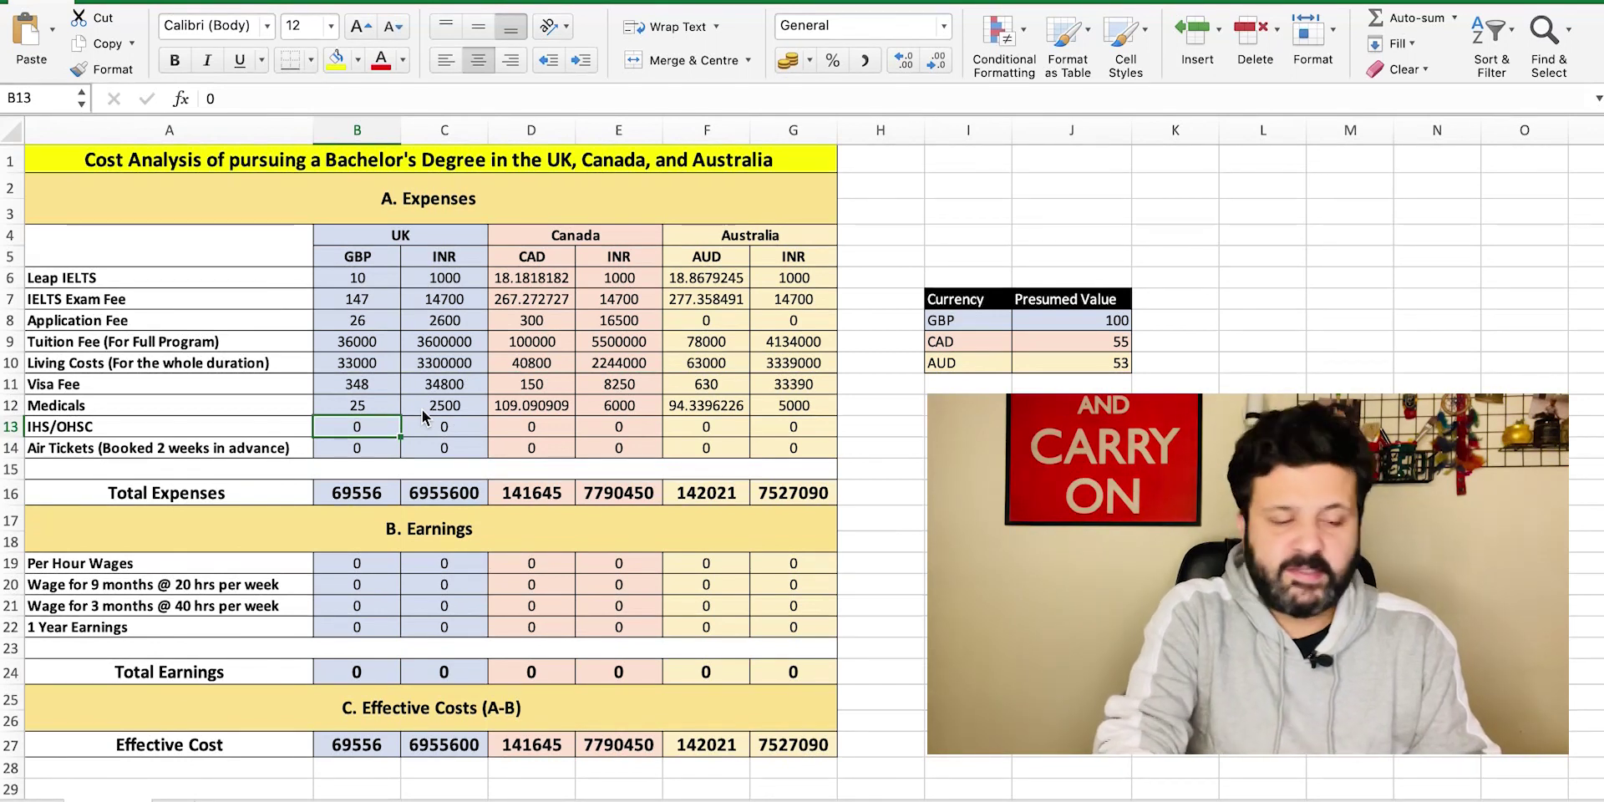
{"action": "type", "text": "16"}
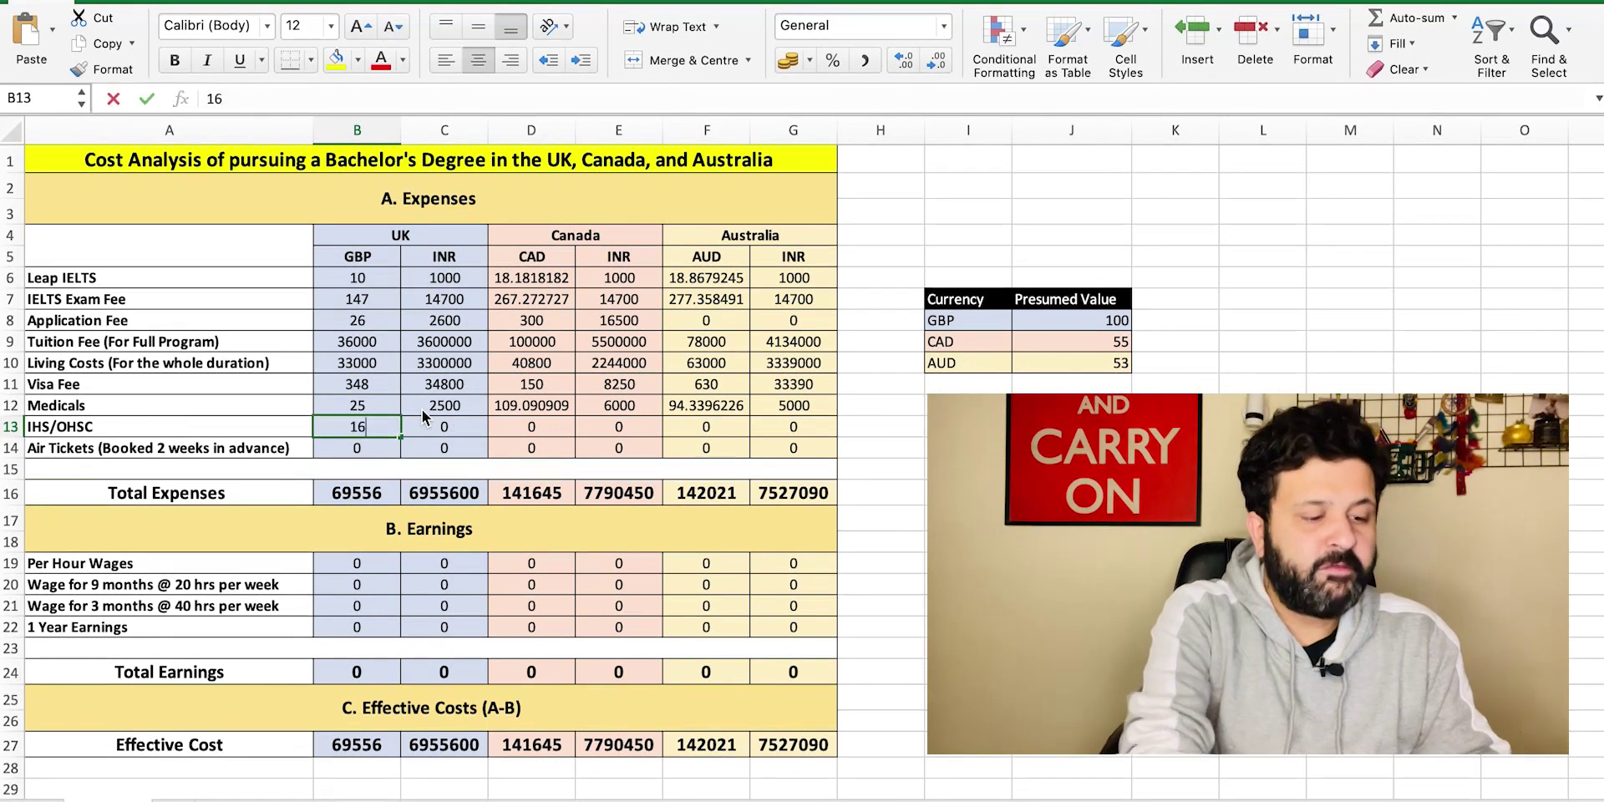
{"action": "type", "text": "45"}
{"action": "key", "text": "Tab"}
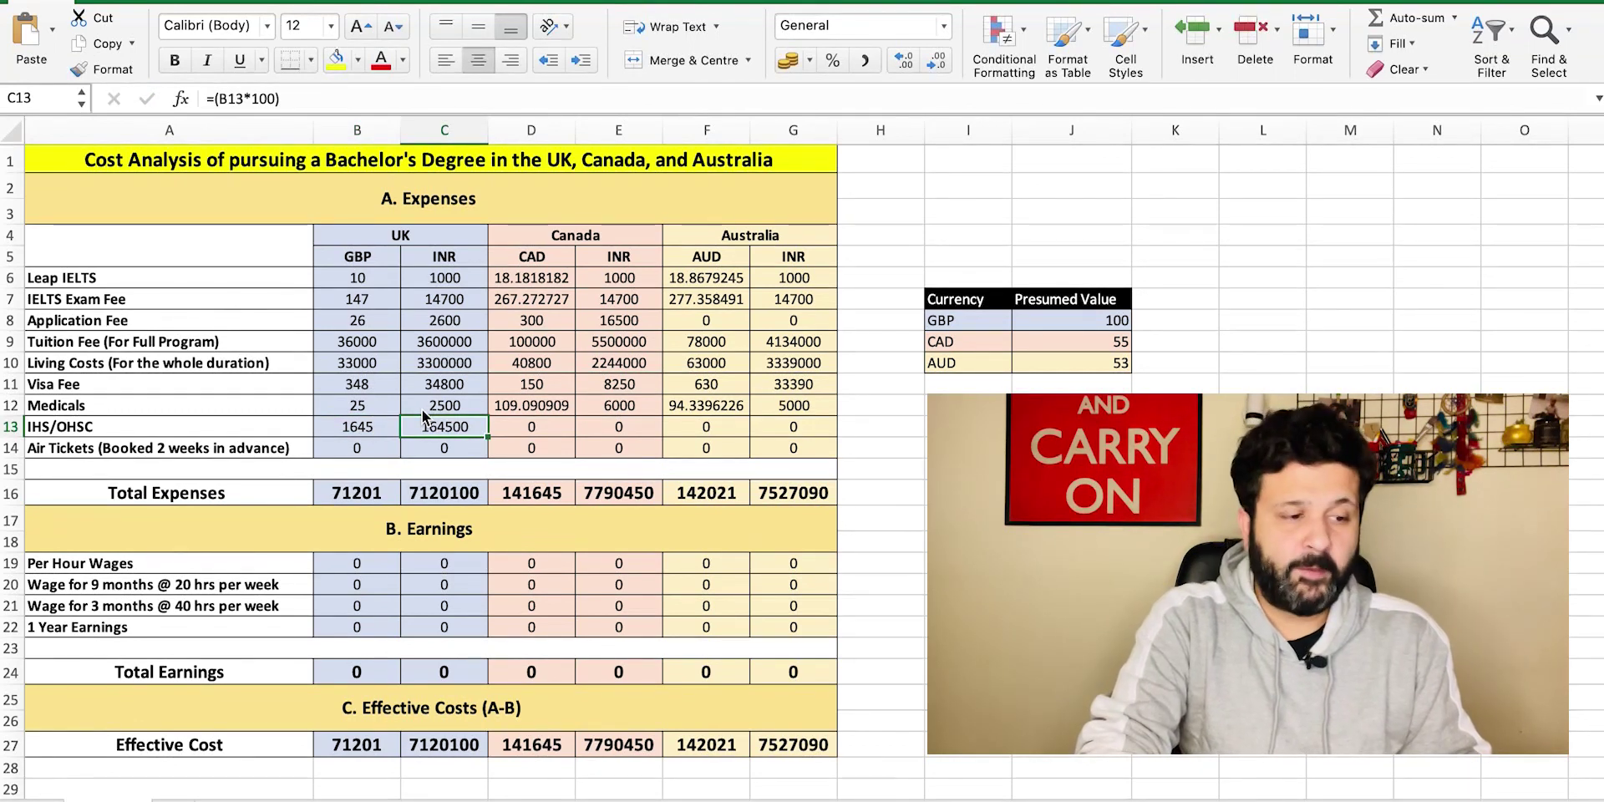
{"action": "key", "text": "Tab"}
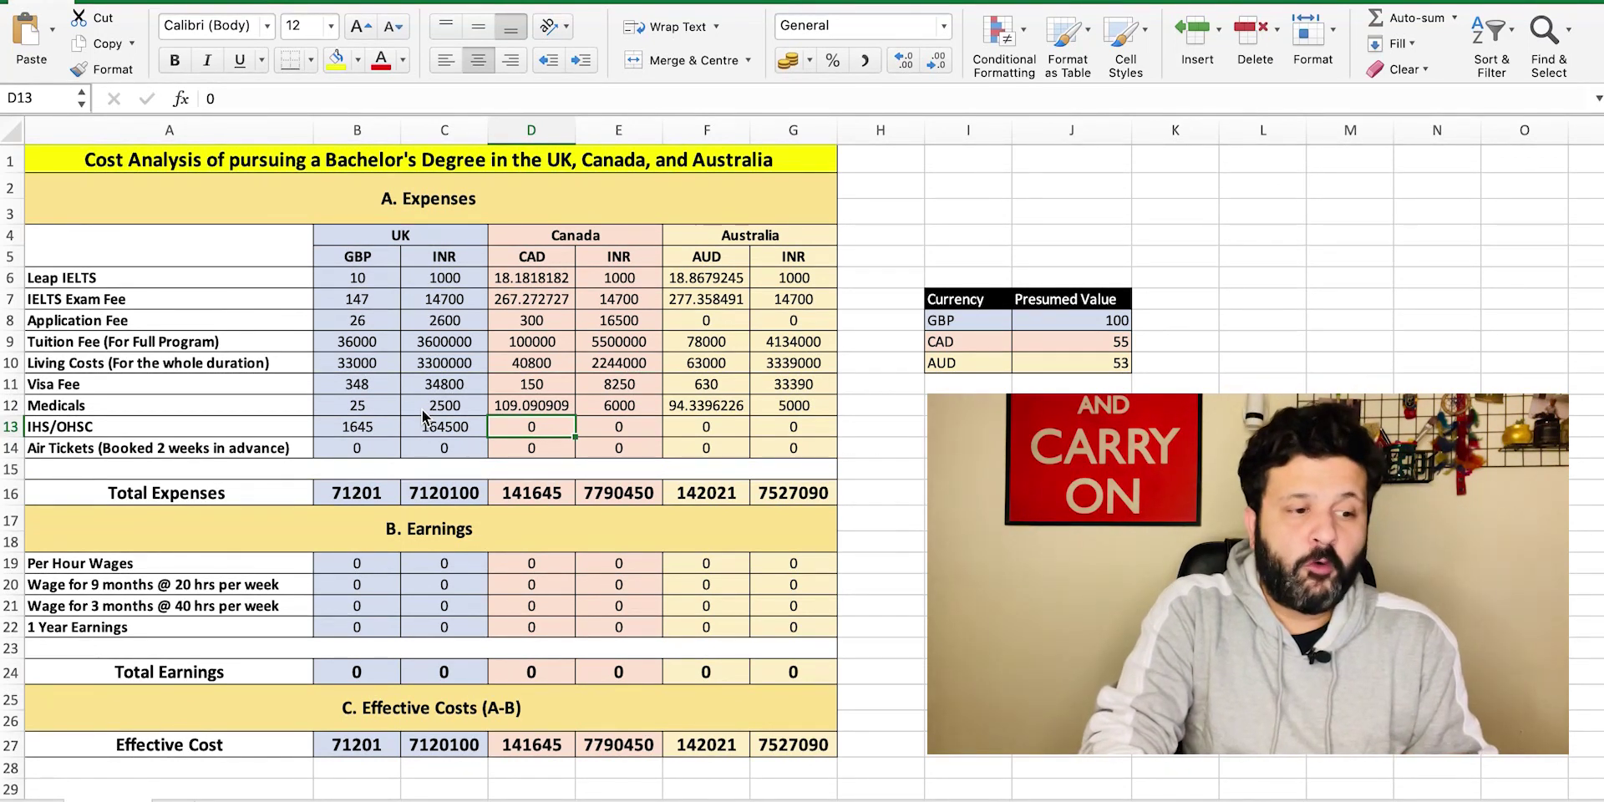
{"action": "key", "text": "Right"}
{"action": "key", "text": "Right"}
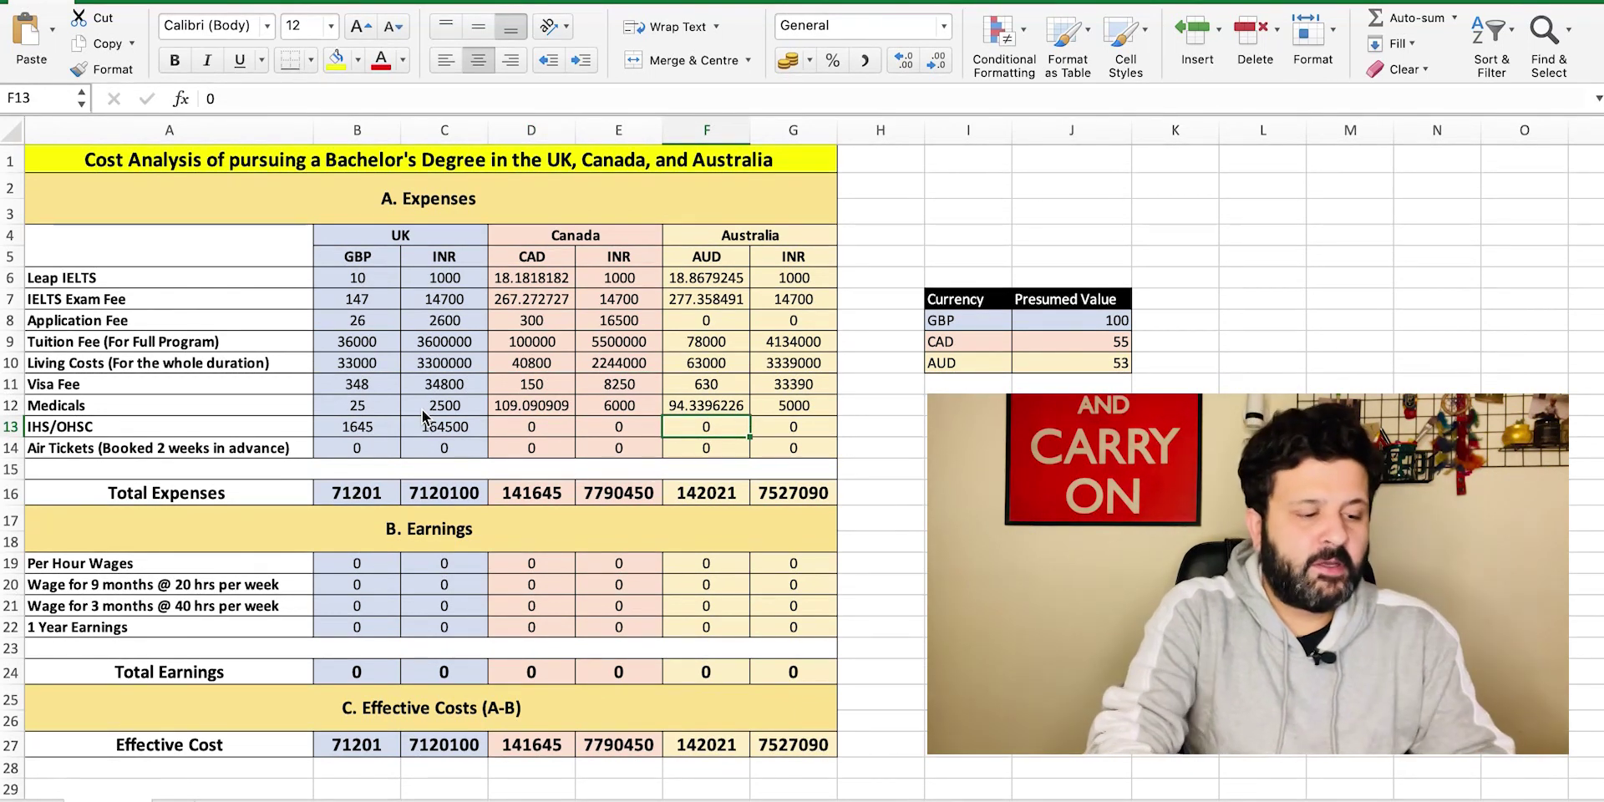
{"action": "type", "text": "1"}
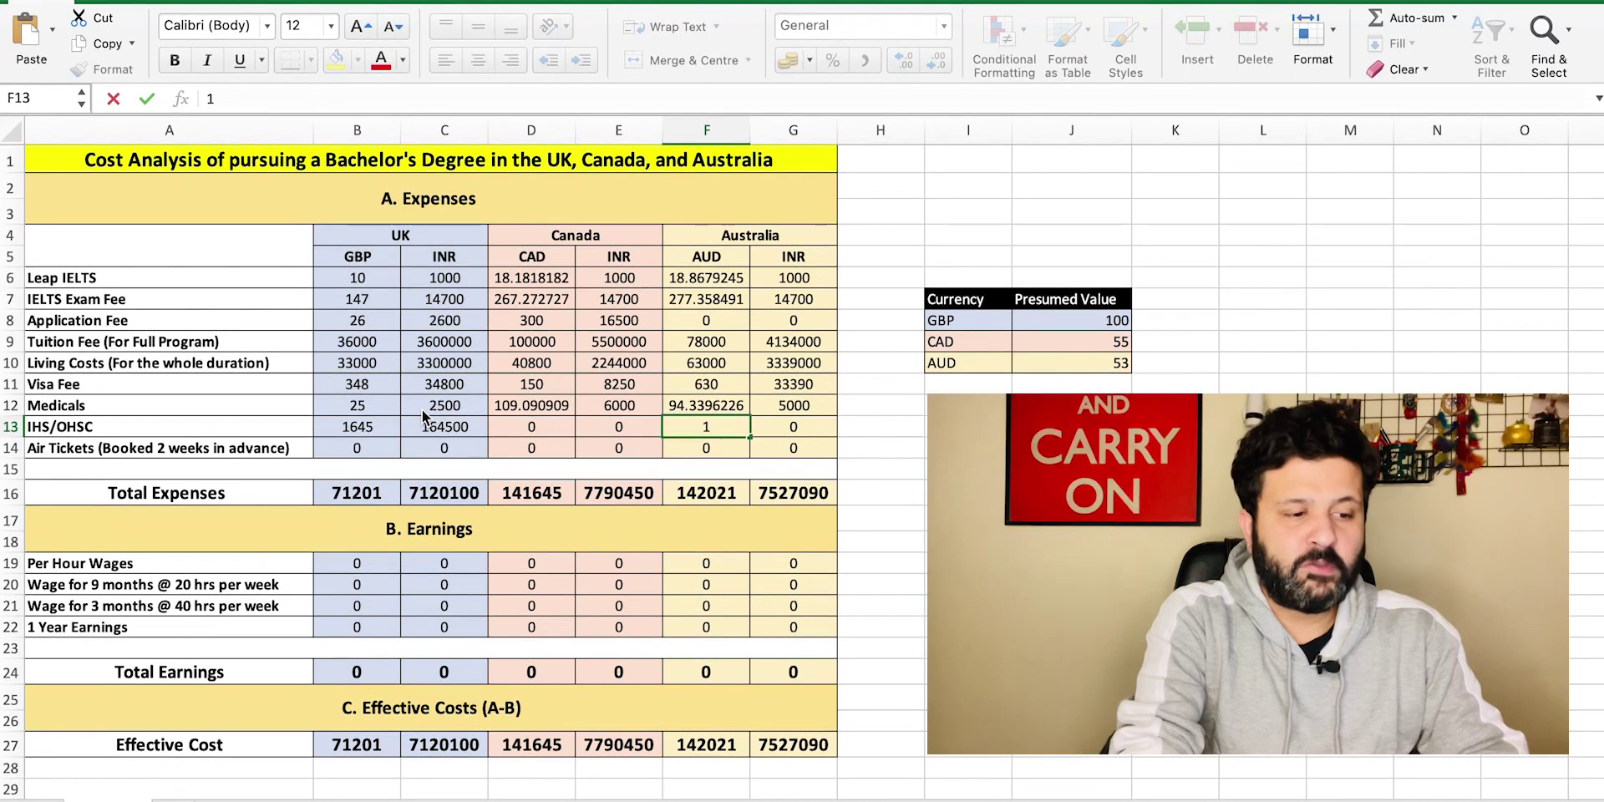
{"action": "type", "text": "600"}
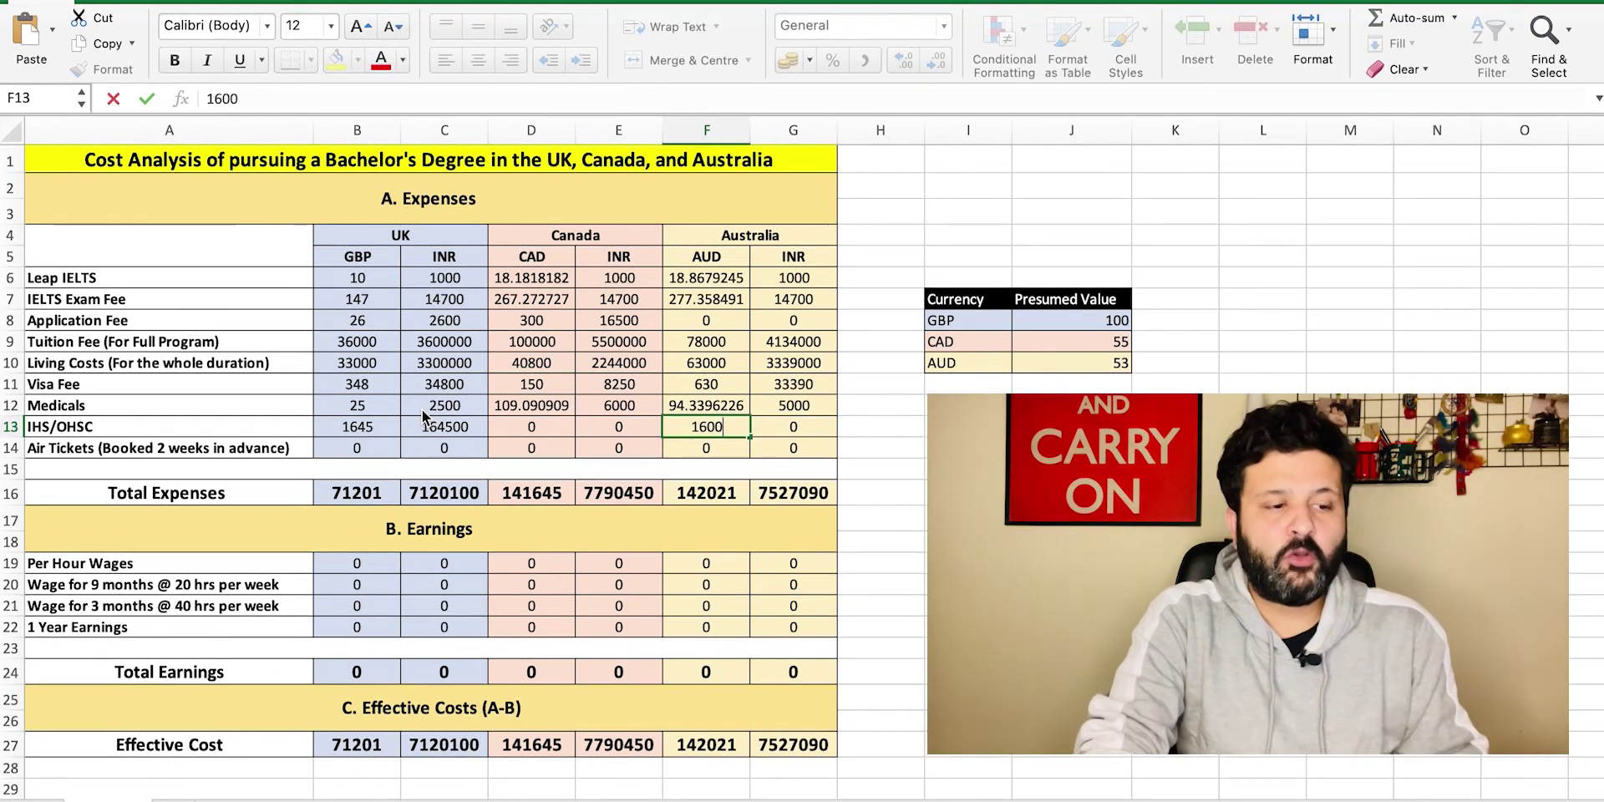
{"action": "key", "text": "Tab"}
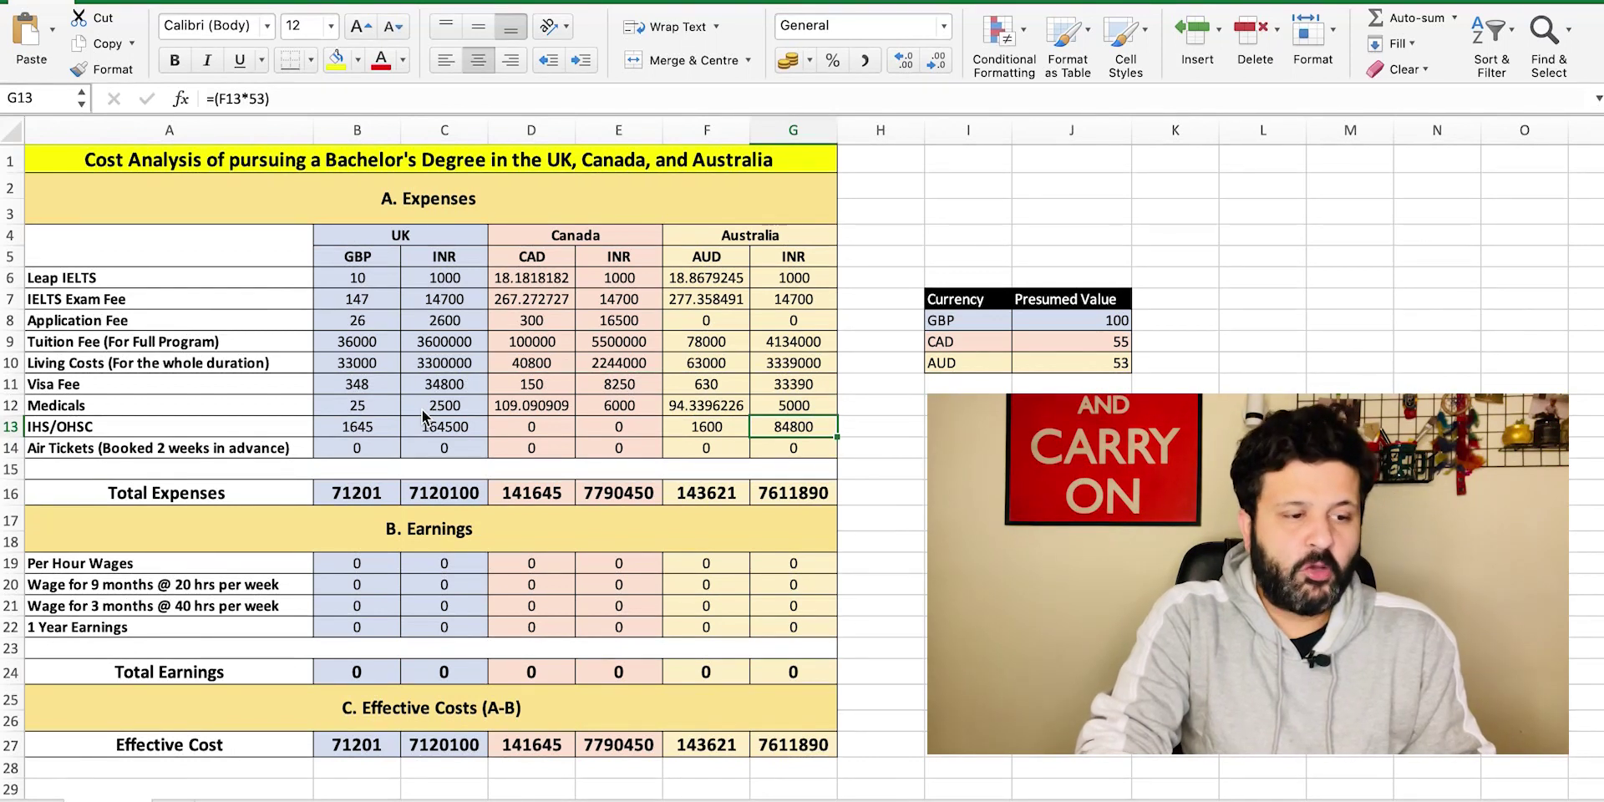
Step: Enter air ticket costs of 30000 INR (UK) and 50000 INR each for Canada and Australia
{"action": "key", "text": "Down"}
{"action": "key", "text": "Left"}
{"action": "key", "text": "Left"}
{"action": "key", "text": "Left"}
{"action": "key", "text": "Left"}
{"action": "key", "text": "Left"}
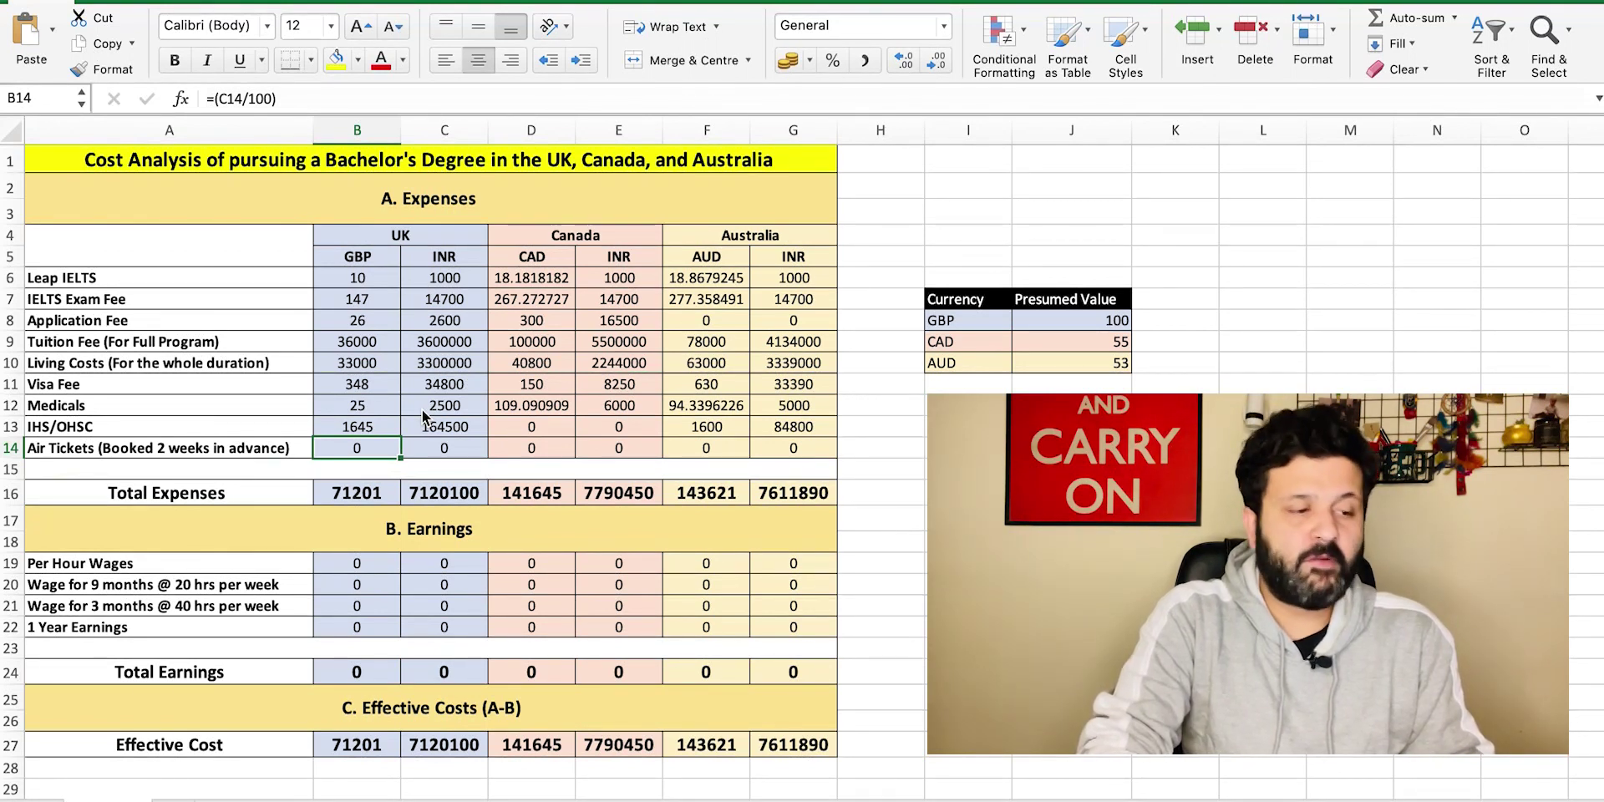
{"action": "key", "text": "Right"}
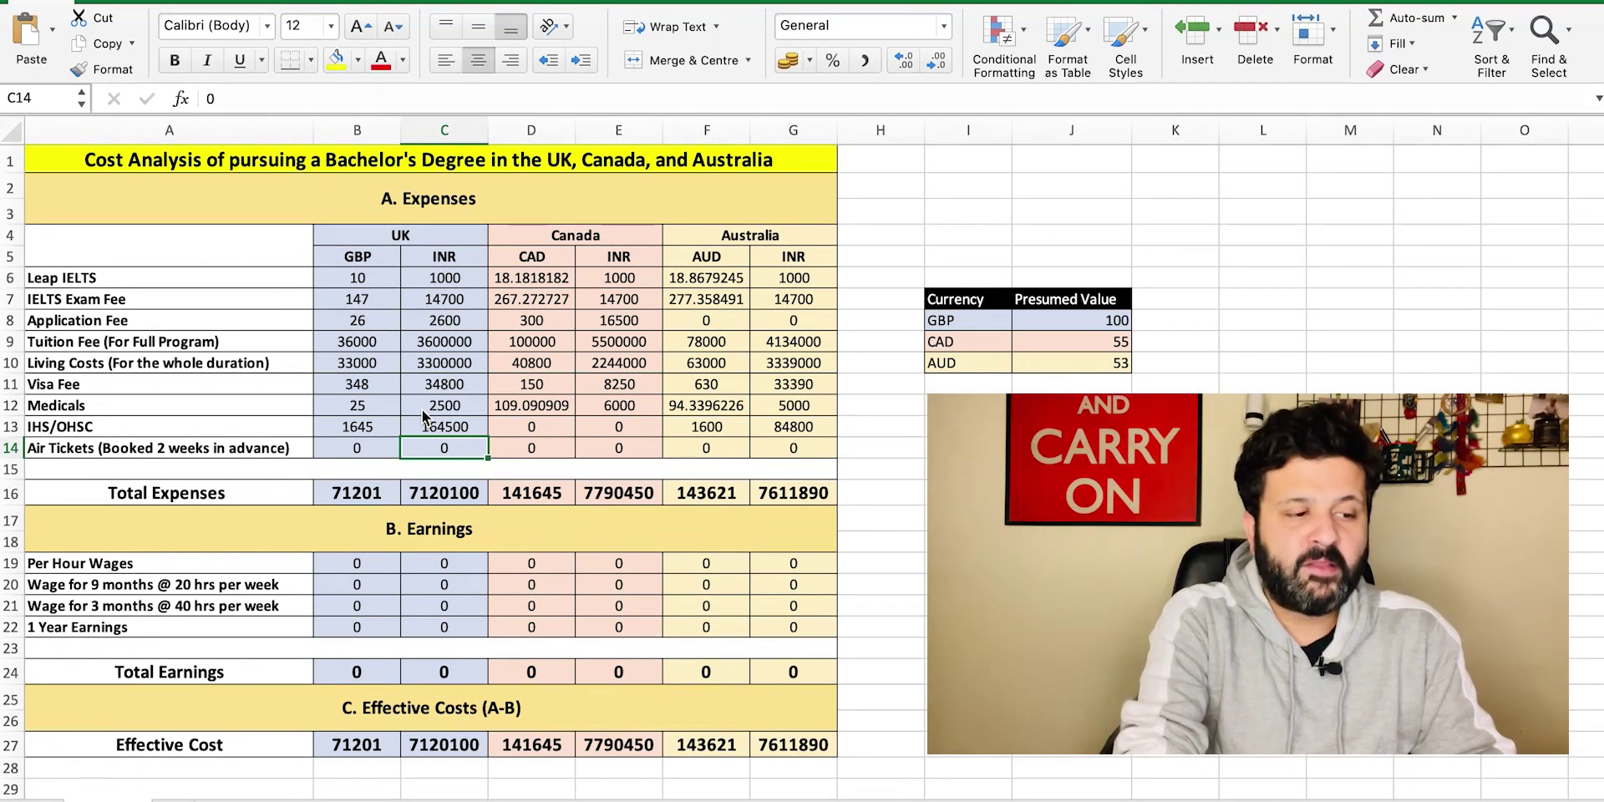
{"action": "type", "text": "30000"}
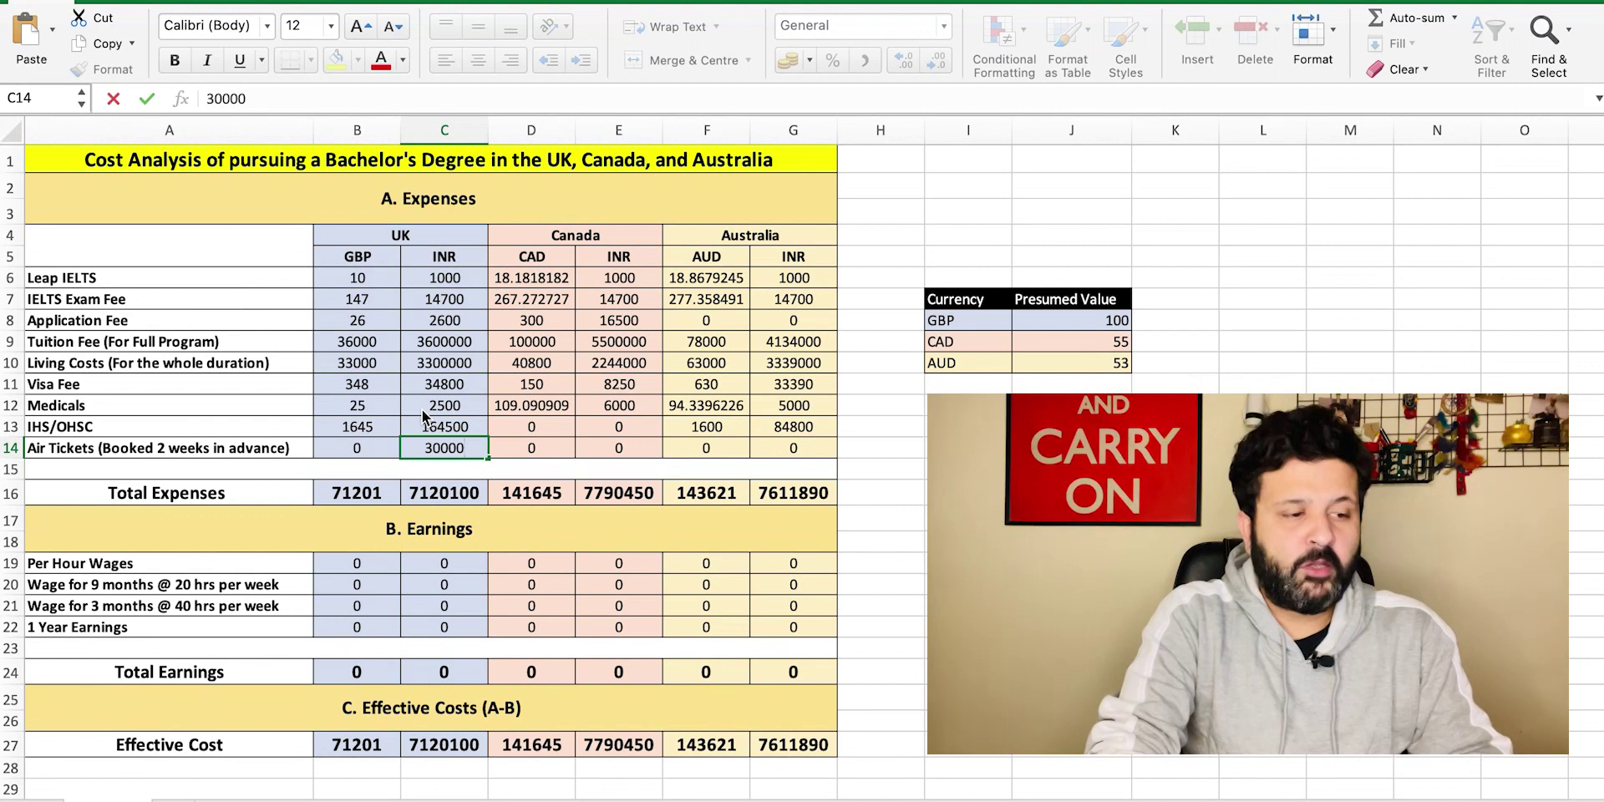
{"action": "key", "text": "Tab"}
{"action": "key", "text": "Tab"}
{"action": "type", "text": "5"}
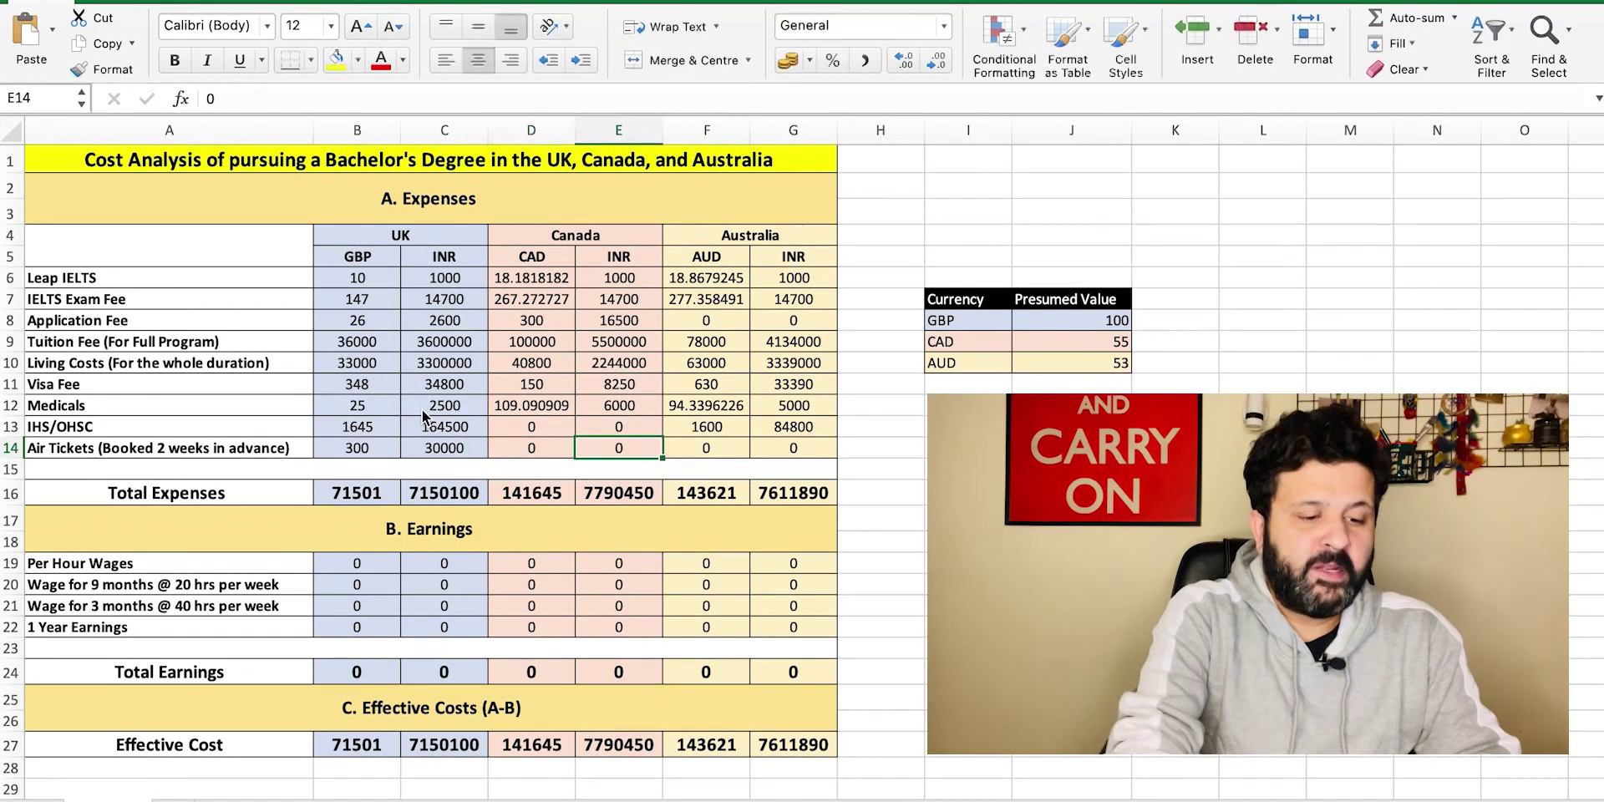
{"action": "type", "text": "0000"}
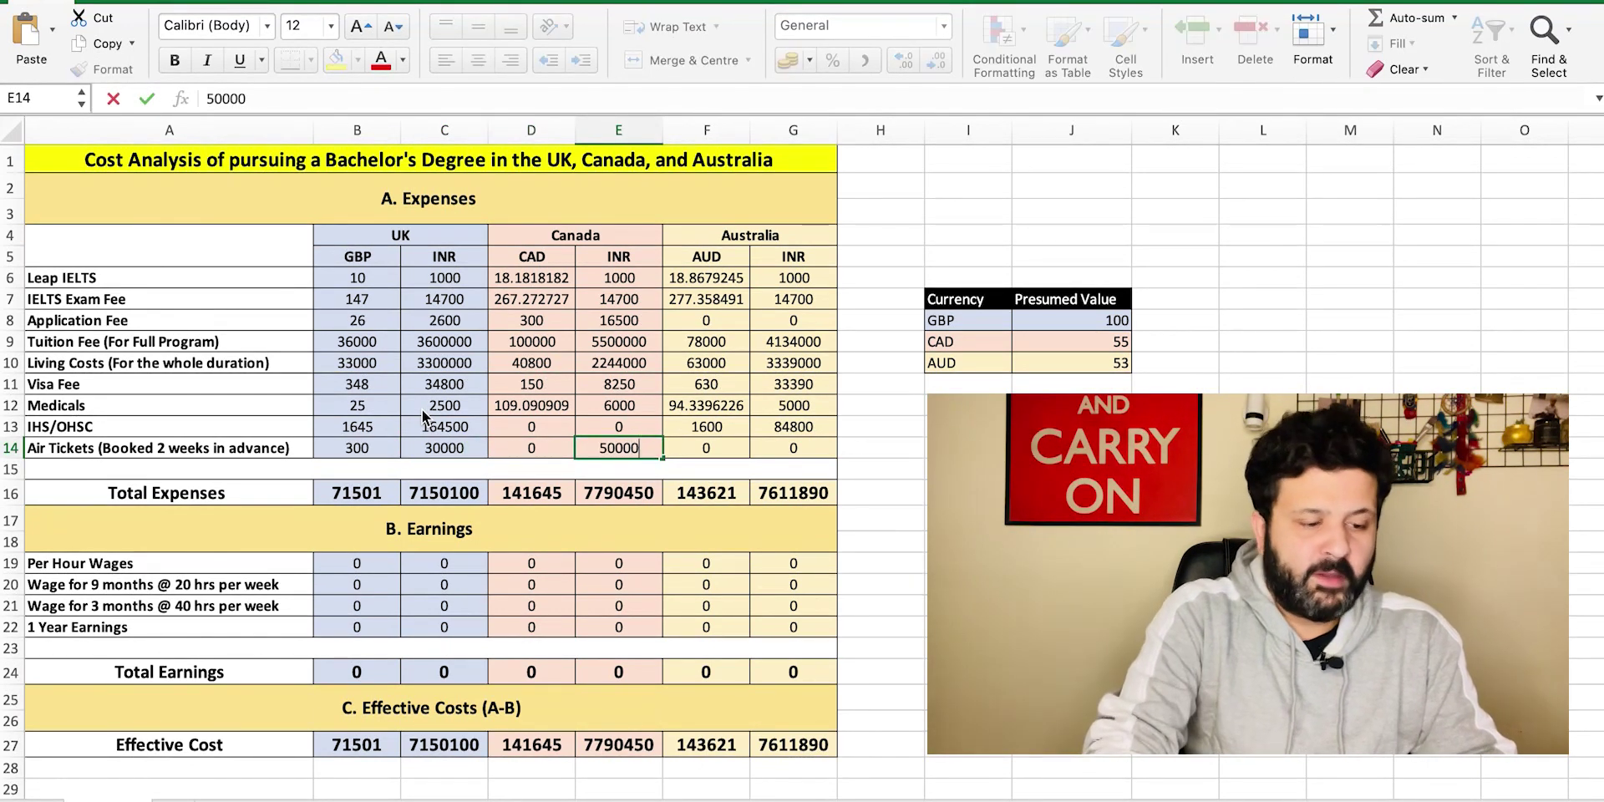
{"action": "key", "text": "Tab"}
{"action": "key", "text": "Tab"}
{"action": "type", "text": "5000"}
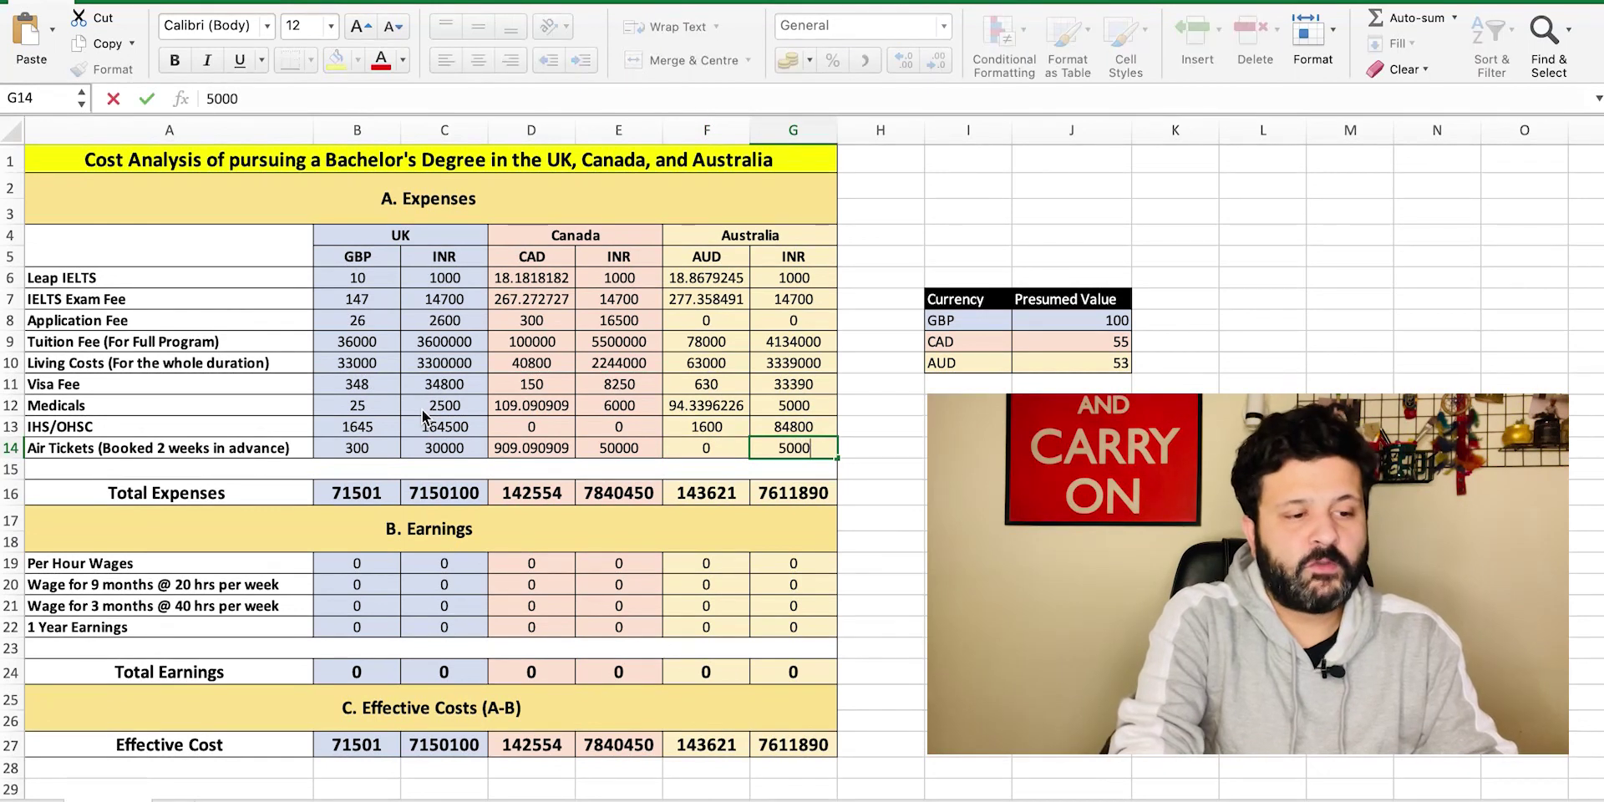
{"action": "type", "text": "0"}
{"action": "key", "text": "Left"}
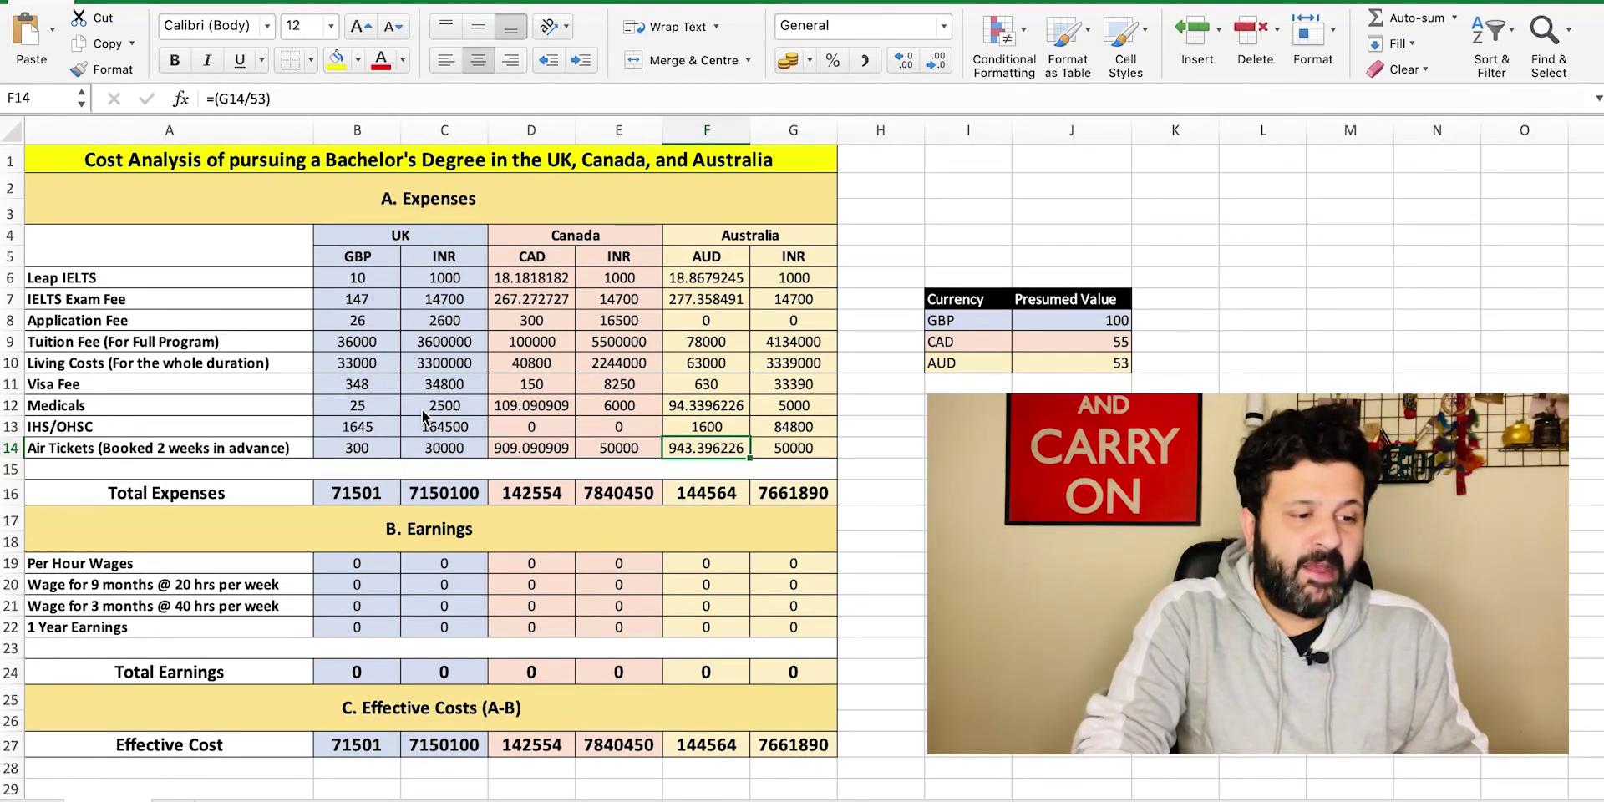
{"action": "key", "text": "Down"}
{"action": "key", "text": "Down"}
{"action": "key", "text": "Left"}
{"action": "key", "text": "Left"}
{"action": "key", "text": "Left"}
{"action": "key", "text": "Left"}
{"action": "key", "text": "Right"}
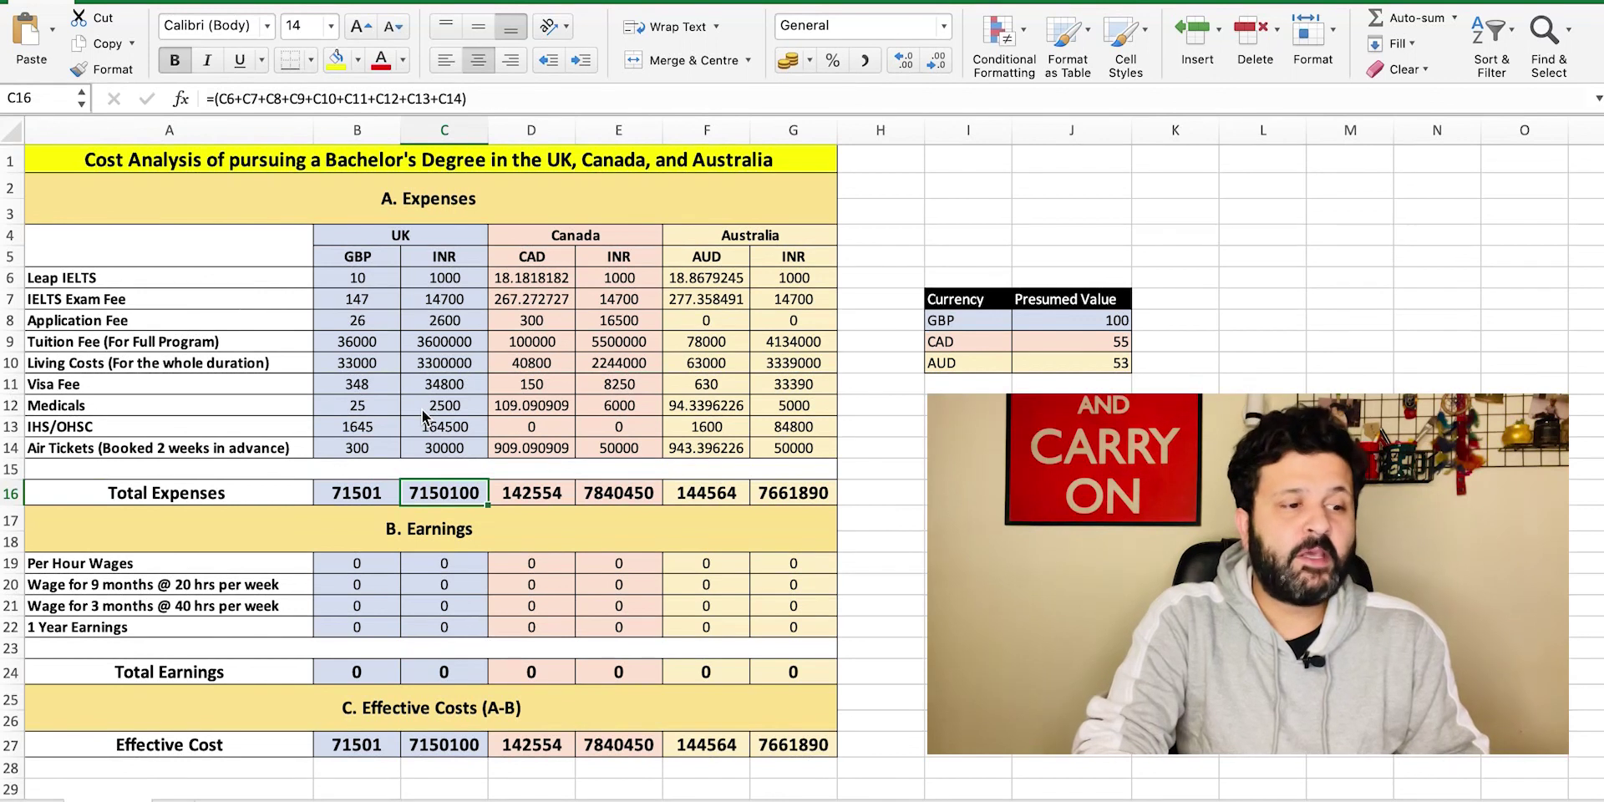
{"action": "key", "text": "Right"}
{"action": "key", "text": "Right"}
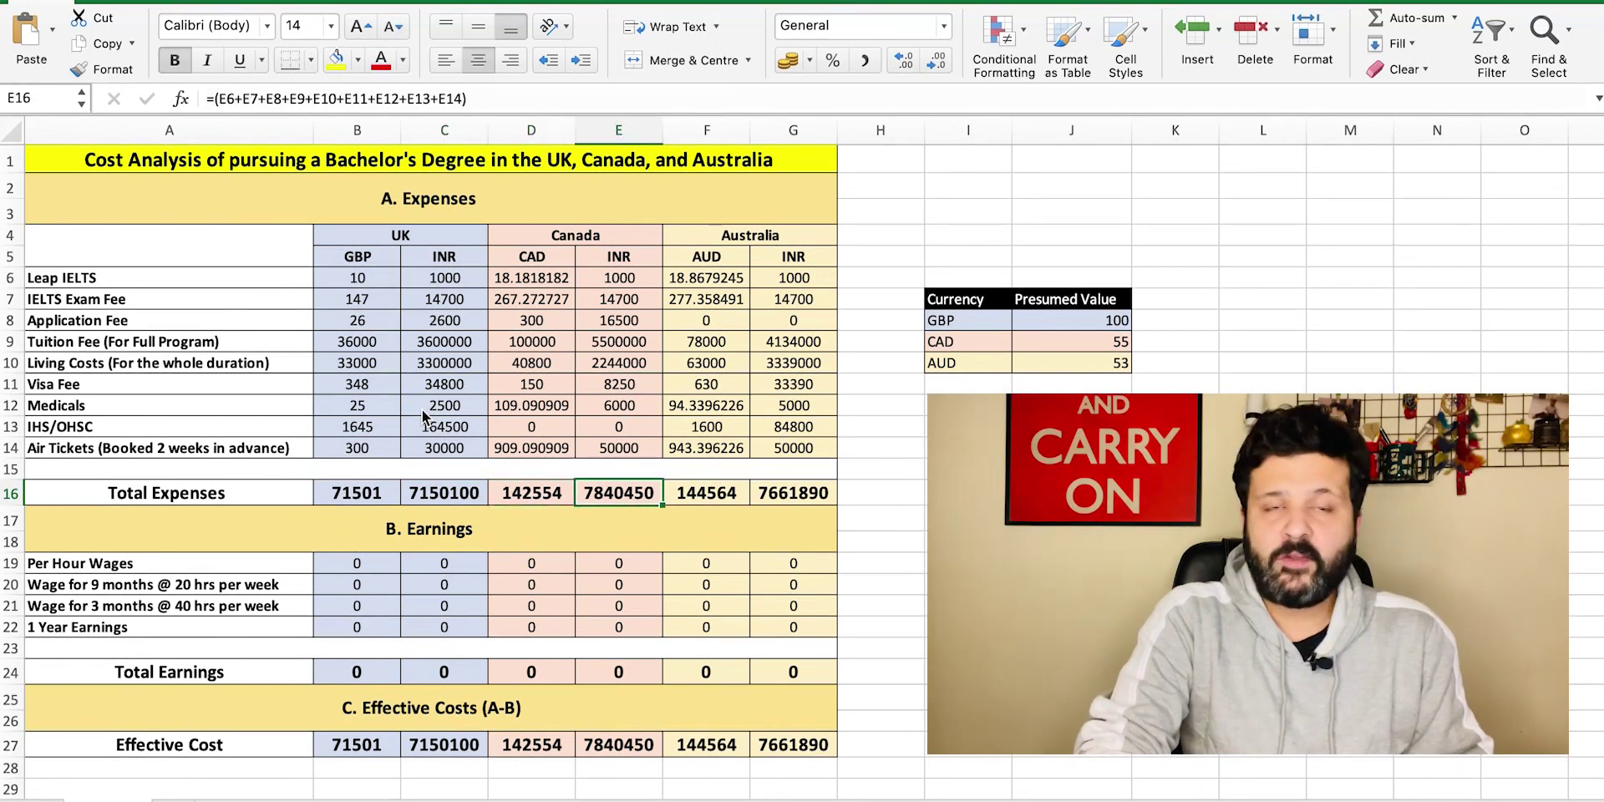
{"action": "key", "text": "Right"}
{"action": "key", "text": "Right"}
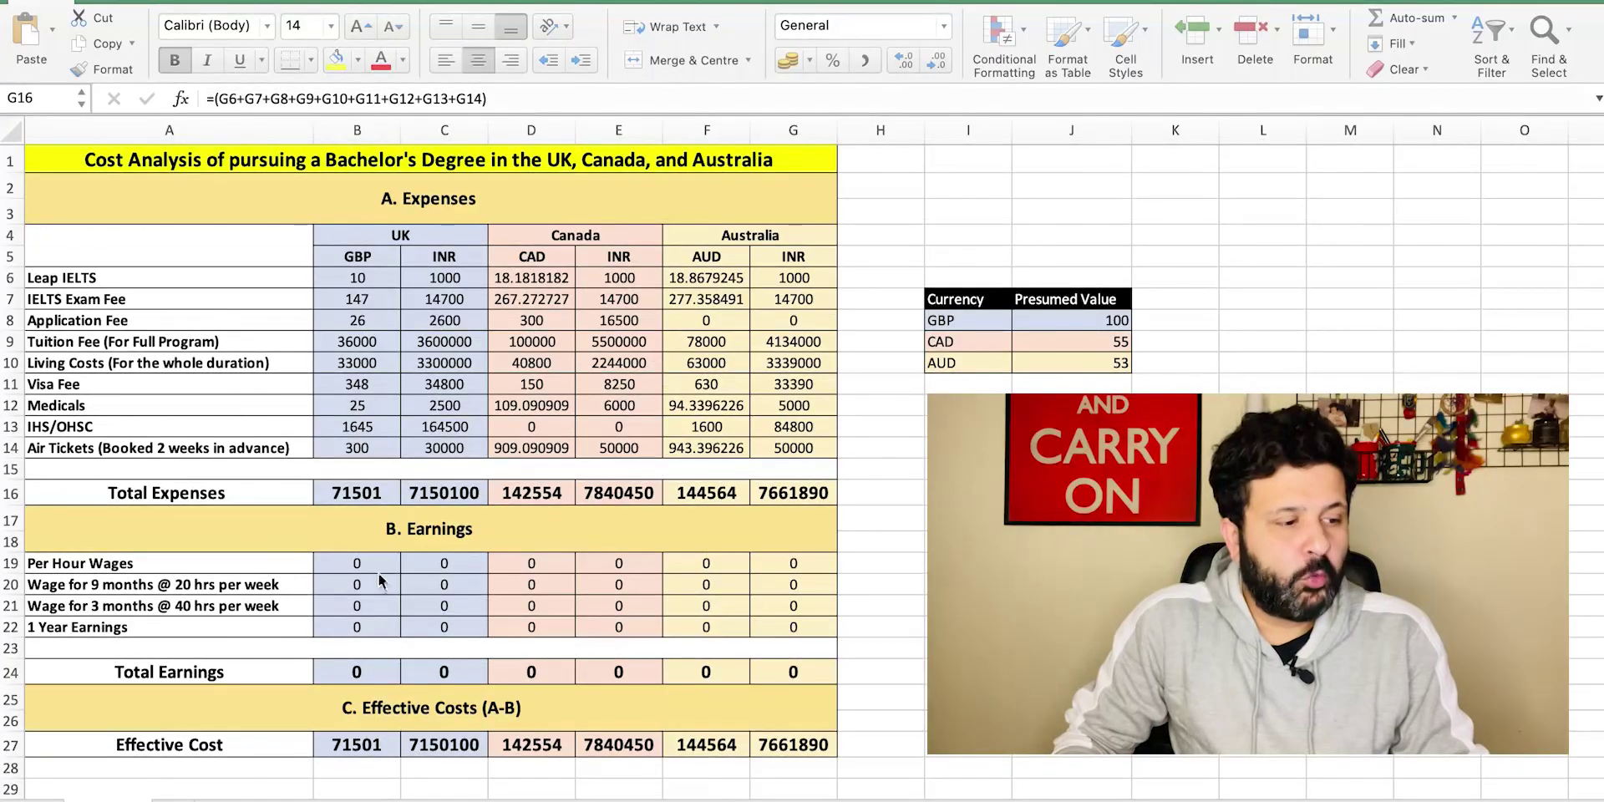
Step: Enter hourly wages of 7.50 GBP, 15 CAD and 16 AUD
{"action": "left_click", "coordinate": [371, 564]}
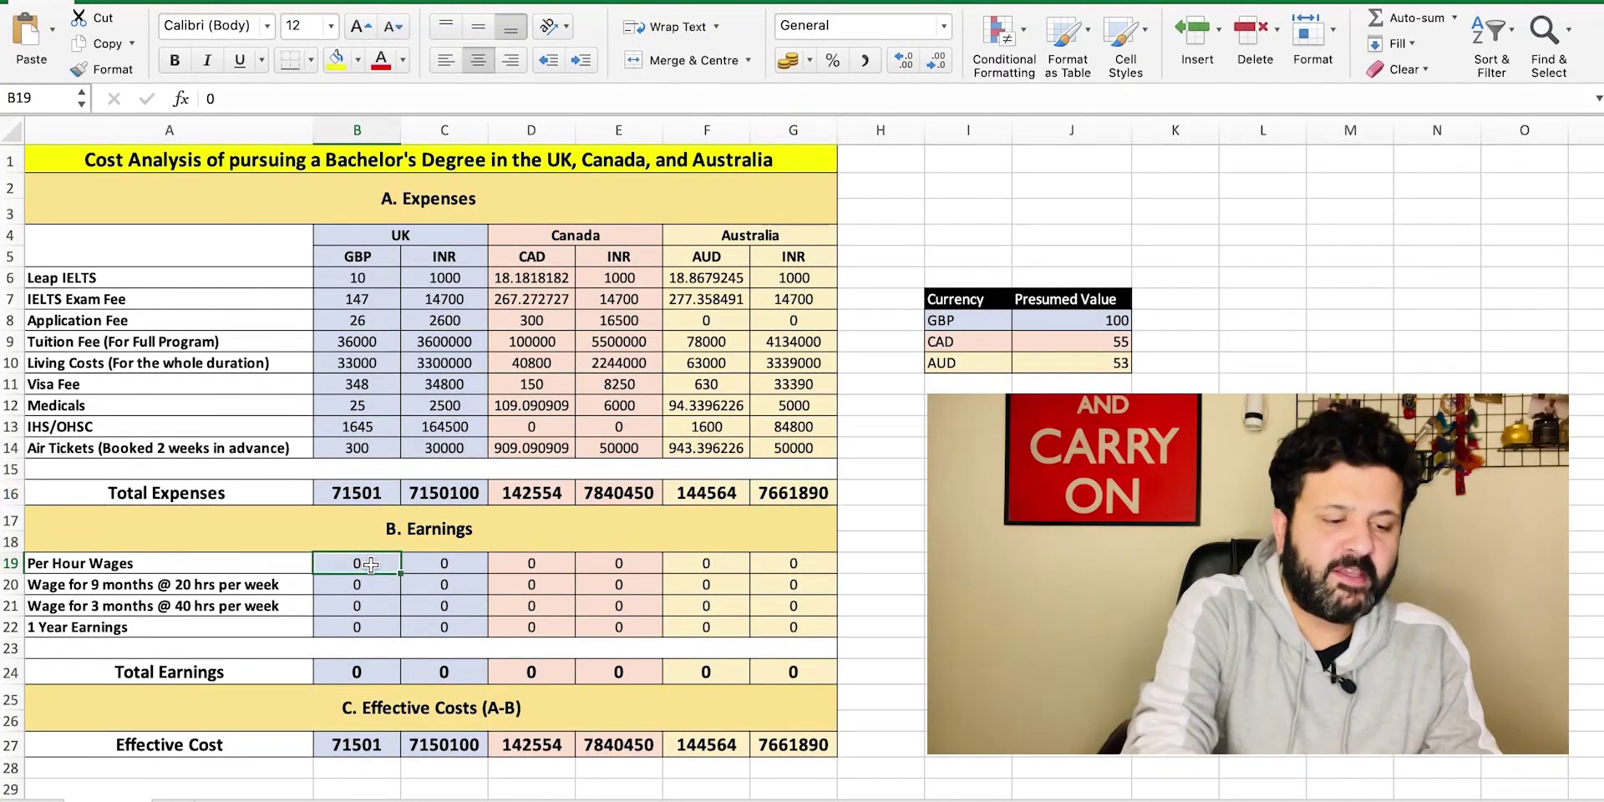
{"action": "type", "text": "7."}
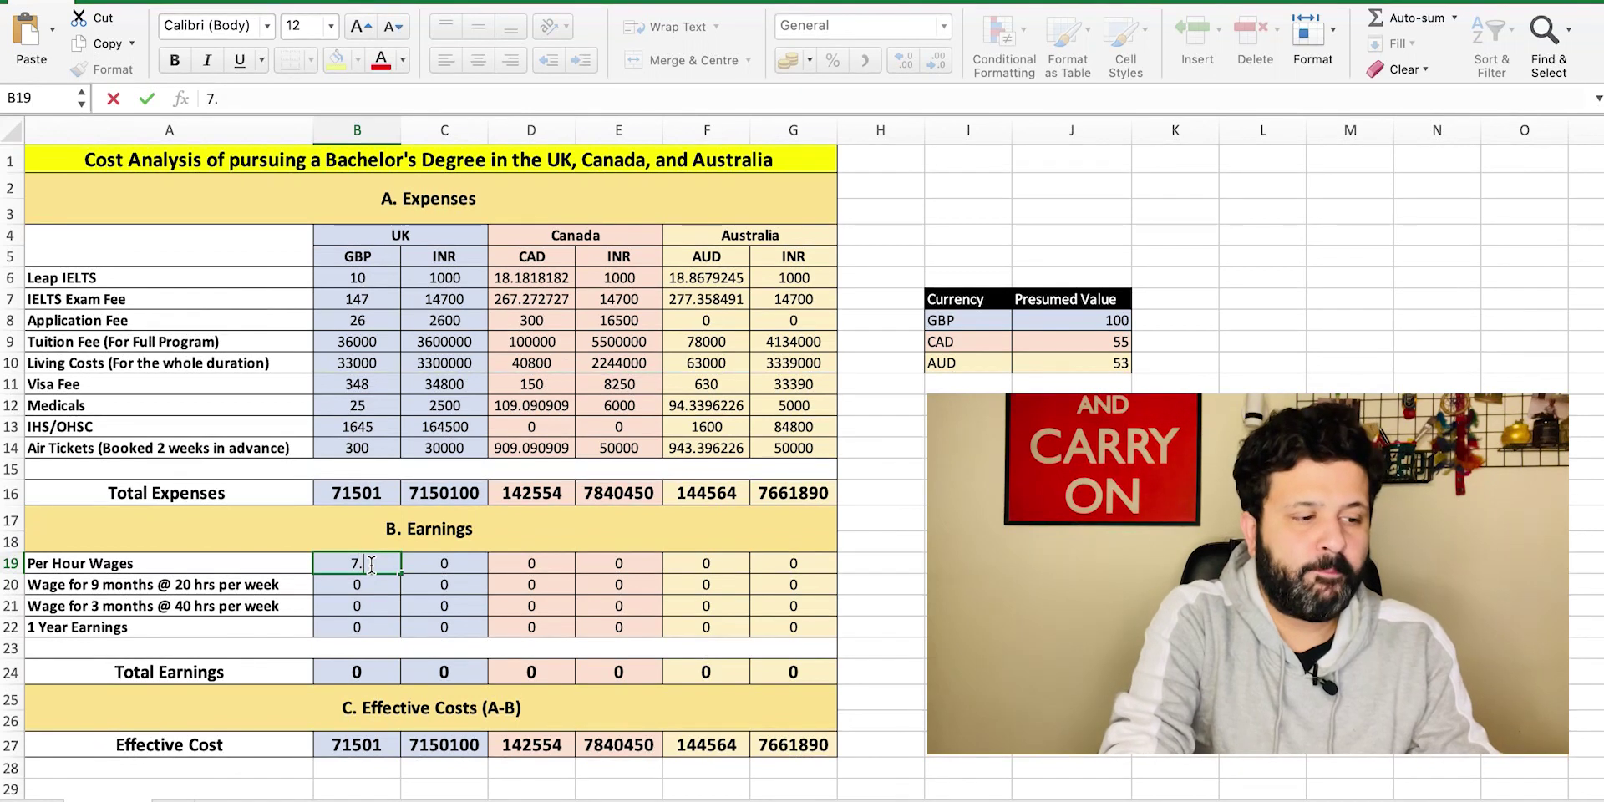
{"action": "type", "text": "50"}
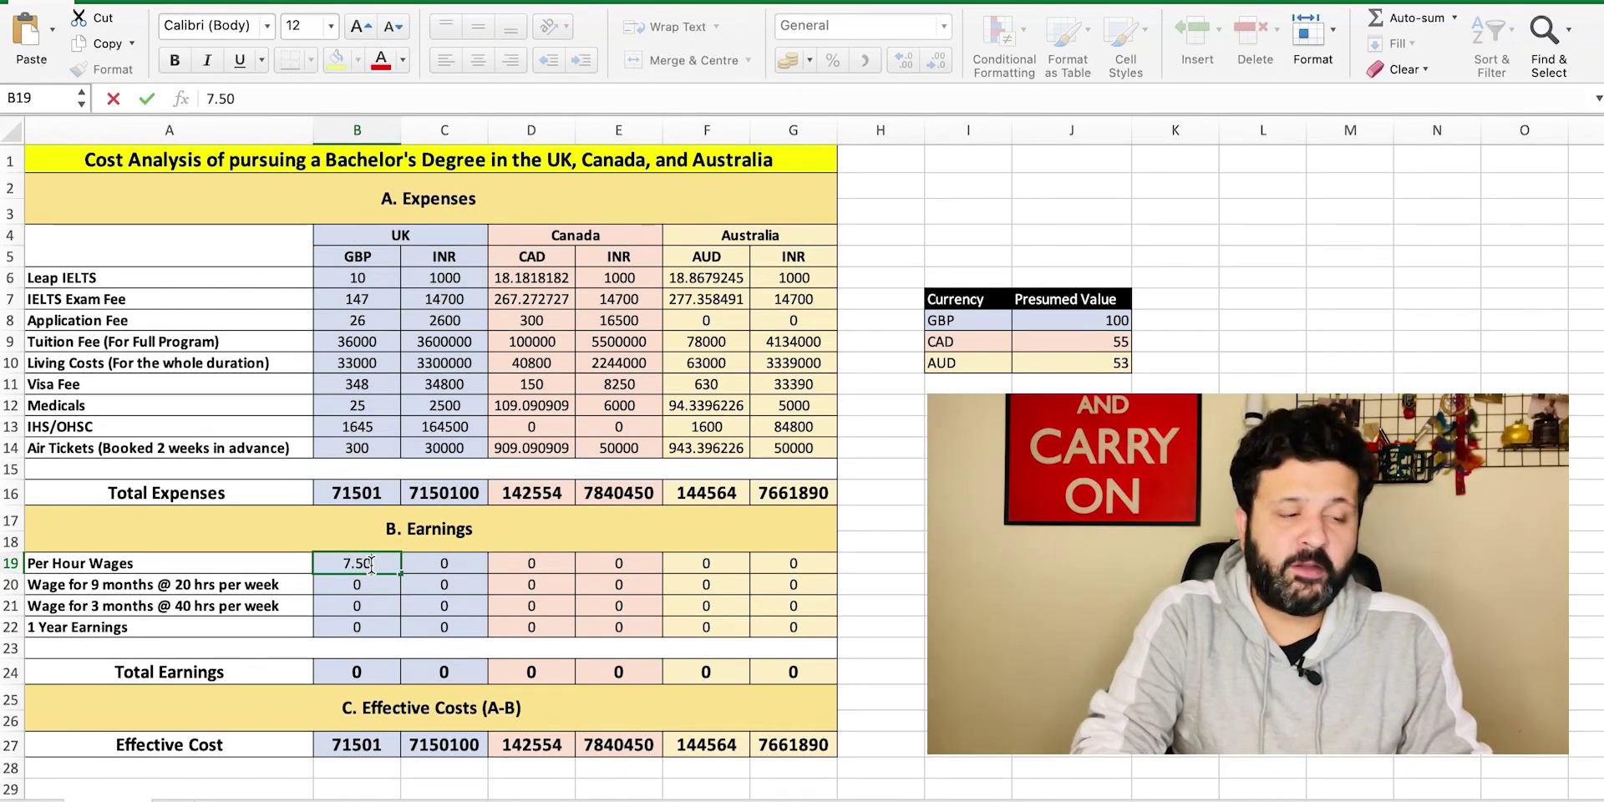
{"action": "key", "text": "Tab"}
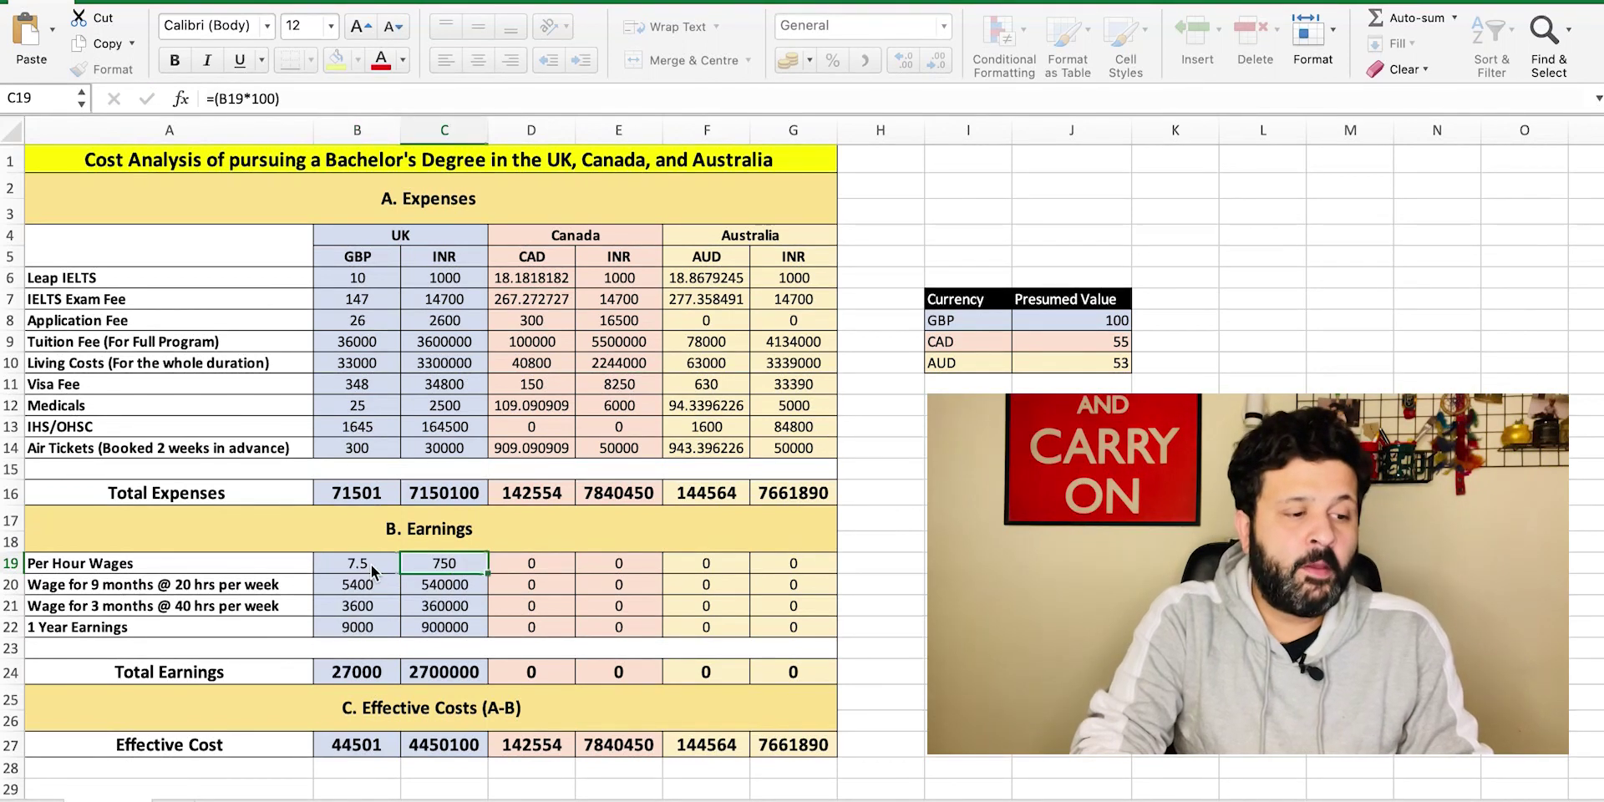
{"action": "key", "text": "Tab"}
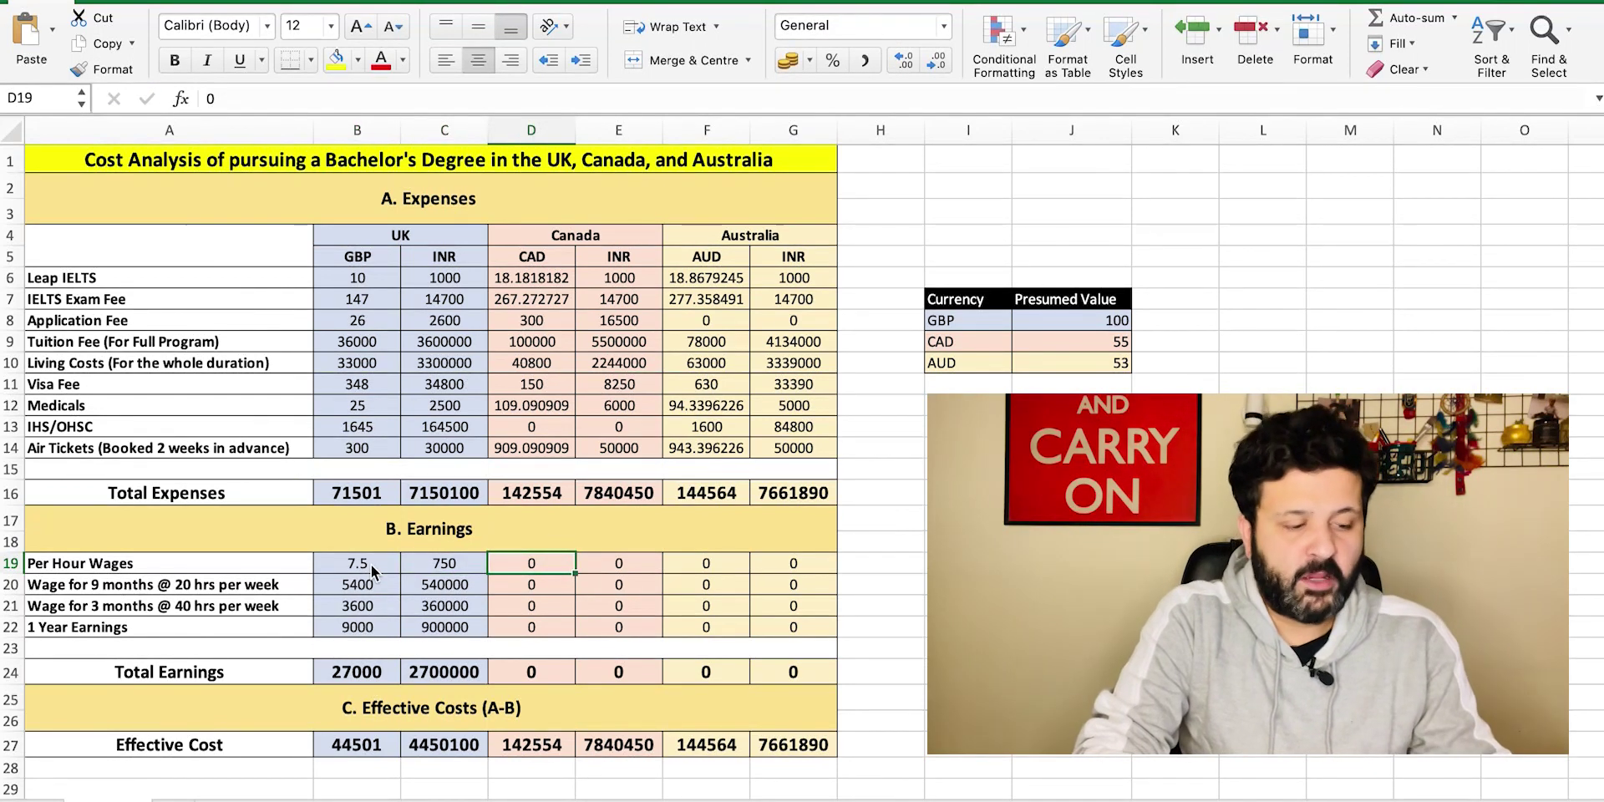
{"action": "type", "text": "15"}
{"action": "key", "text": "Tab"}
{"action": "key", "text": "Tab"}
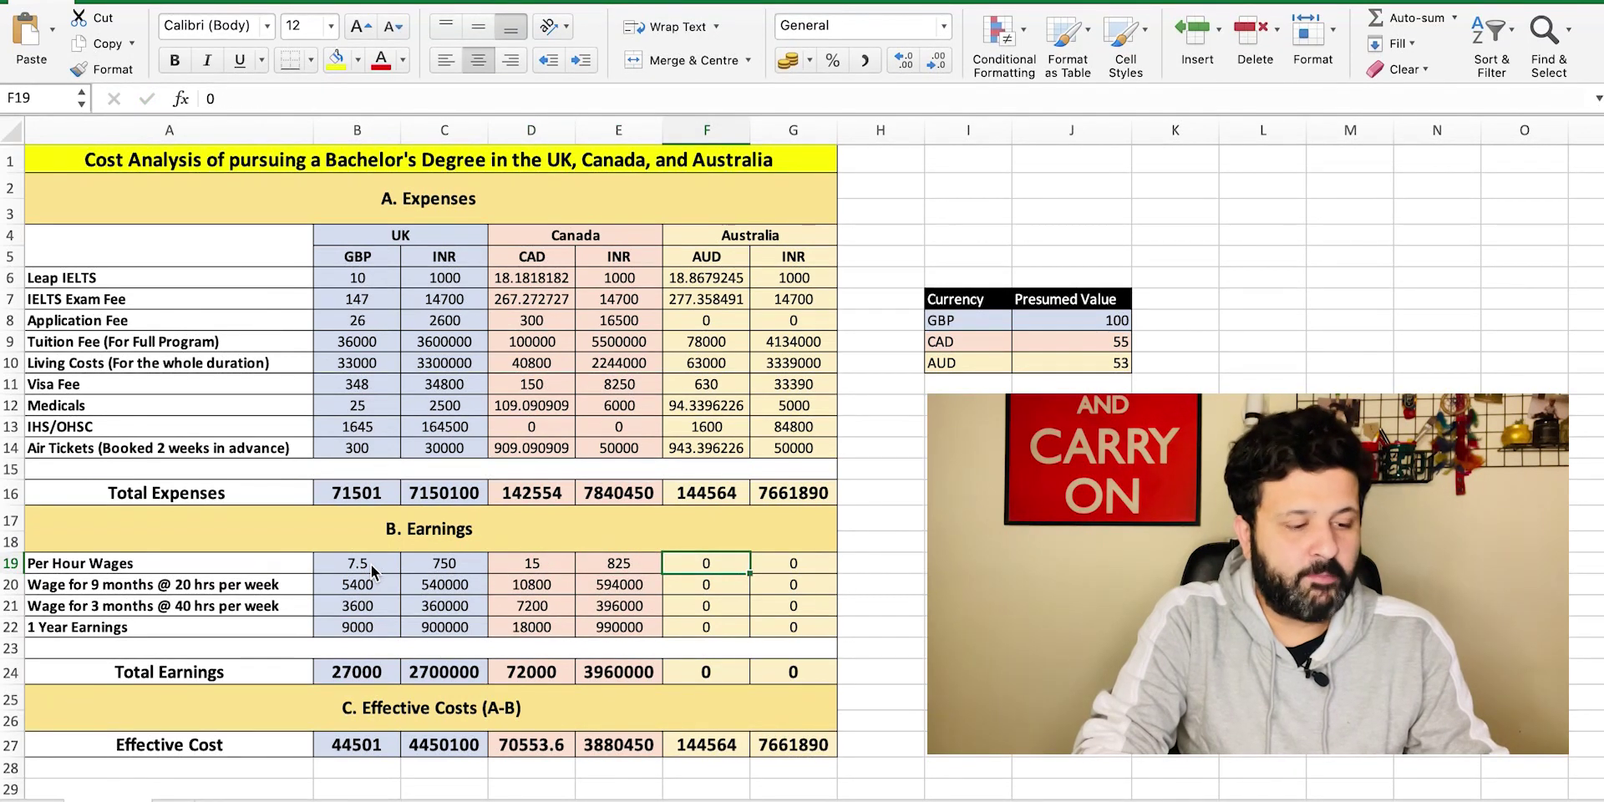
{"action": "type", "text": "16"}
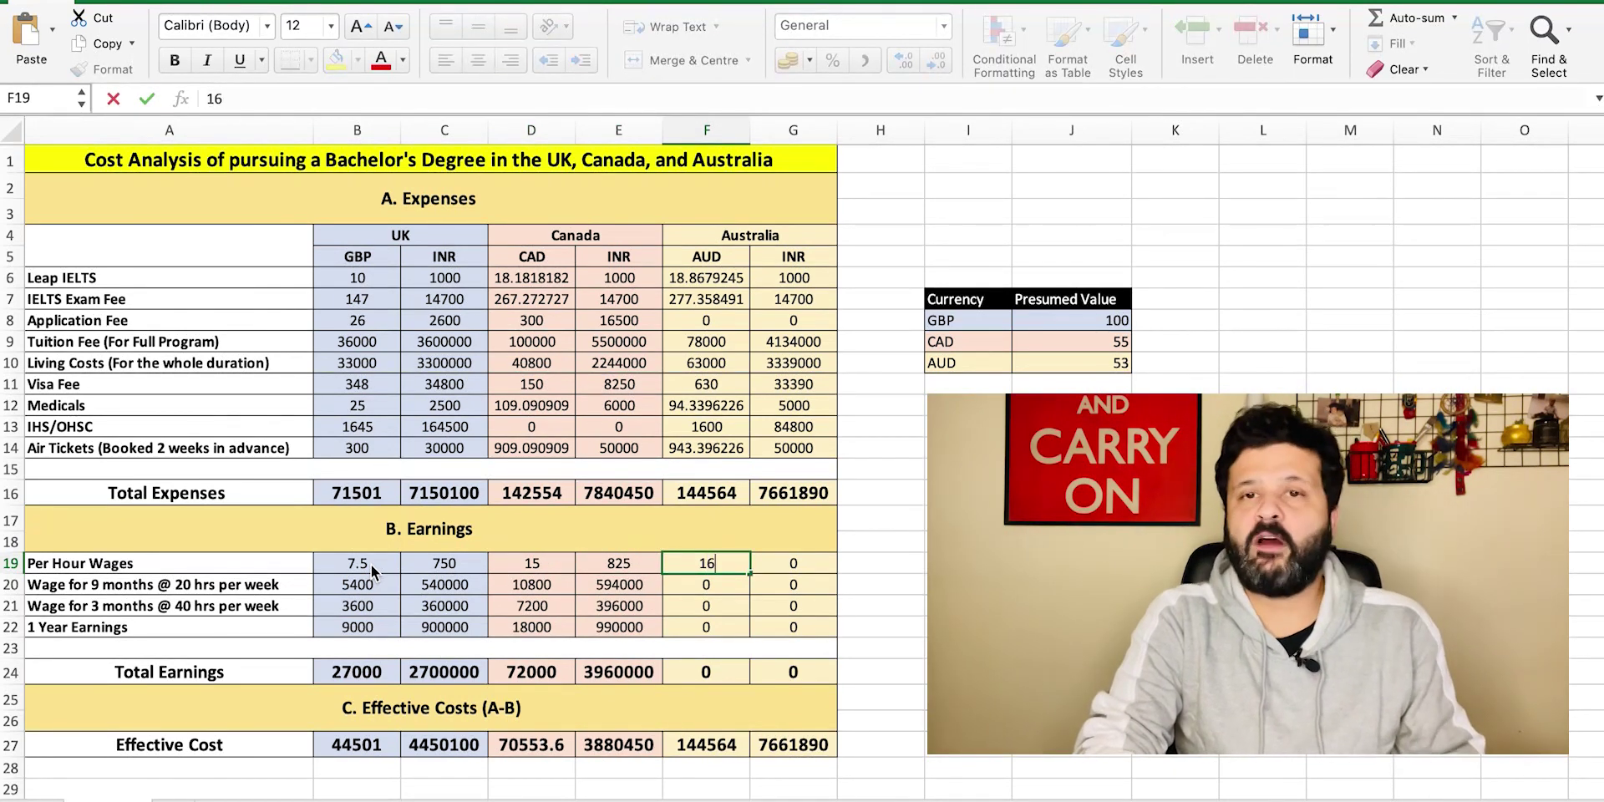
{"action": "key", "text": "Return"}
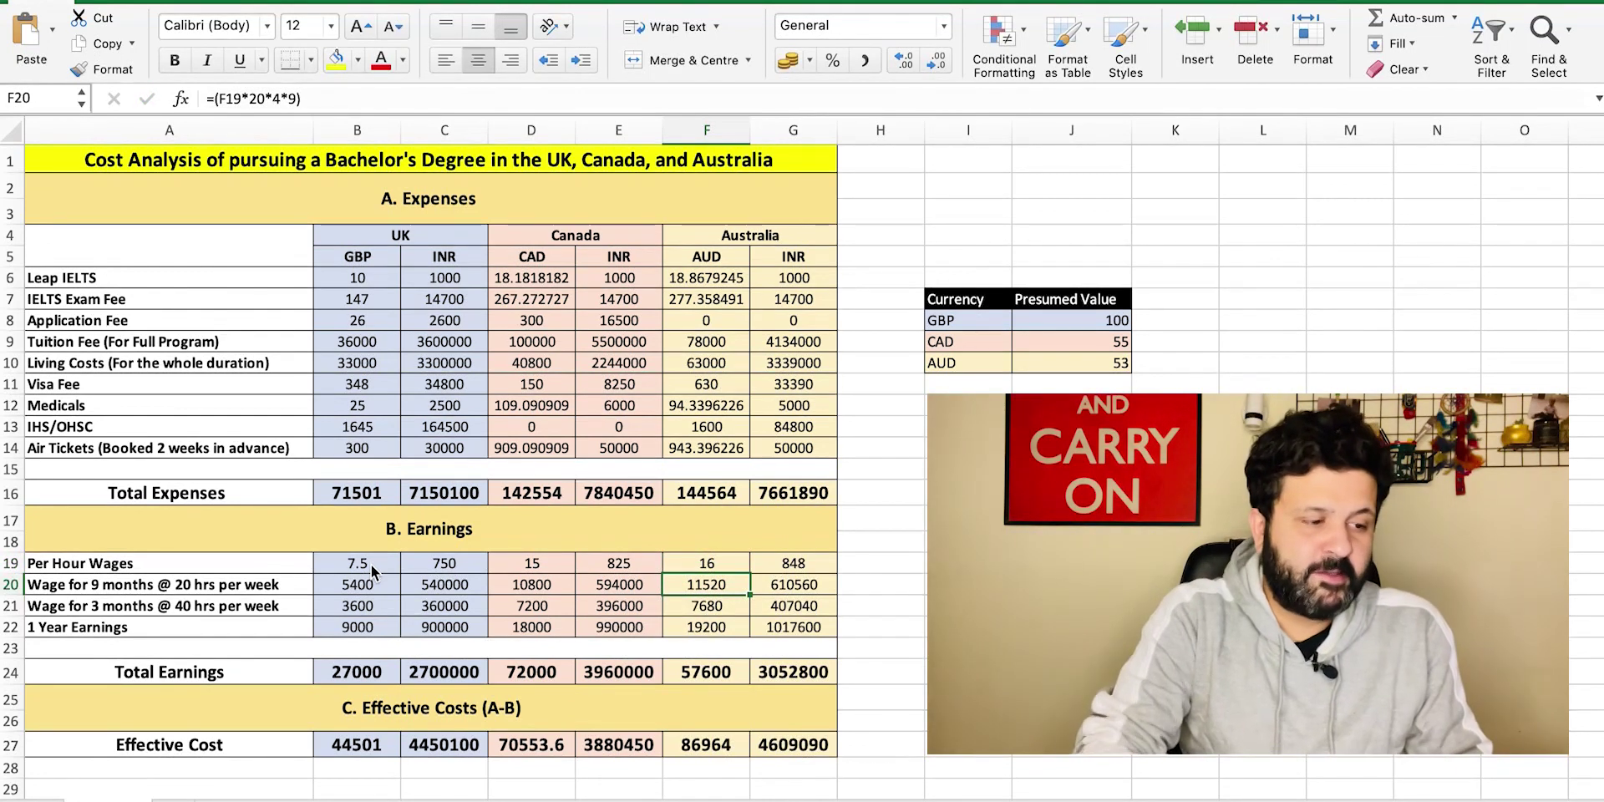
Step: Review the 9-month, 3-month, 1-year and total earnings formulas for each country
{"action": "key", "text": "Down"}
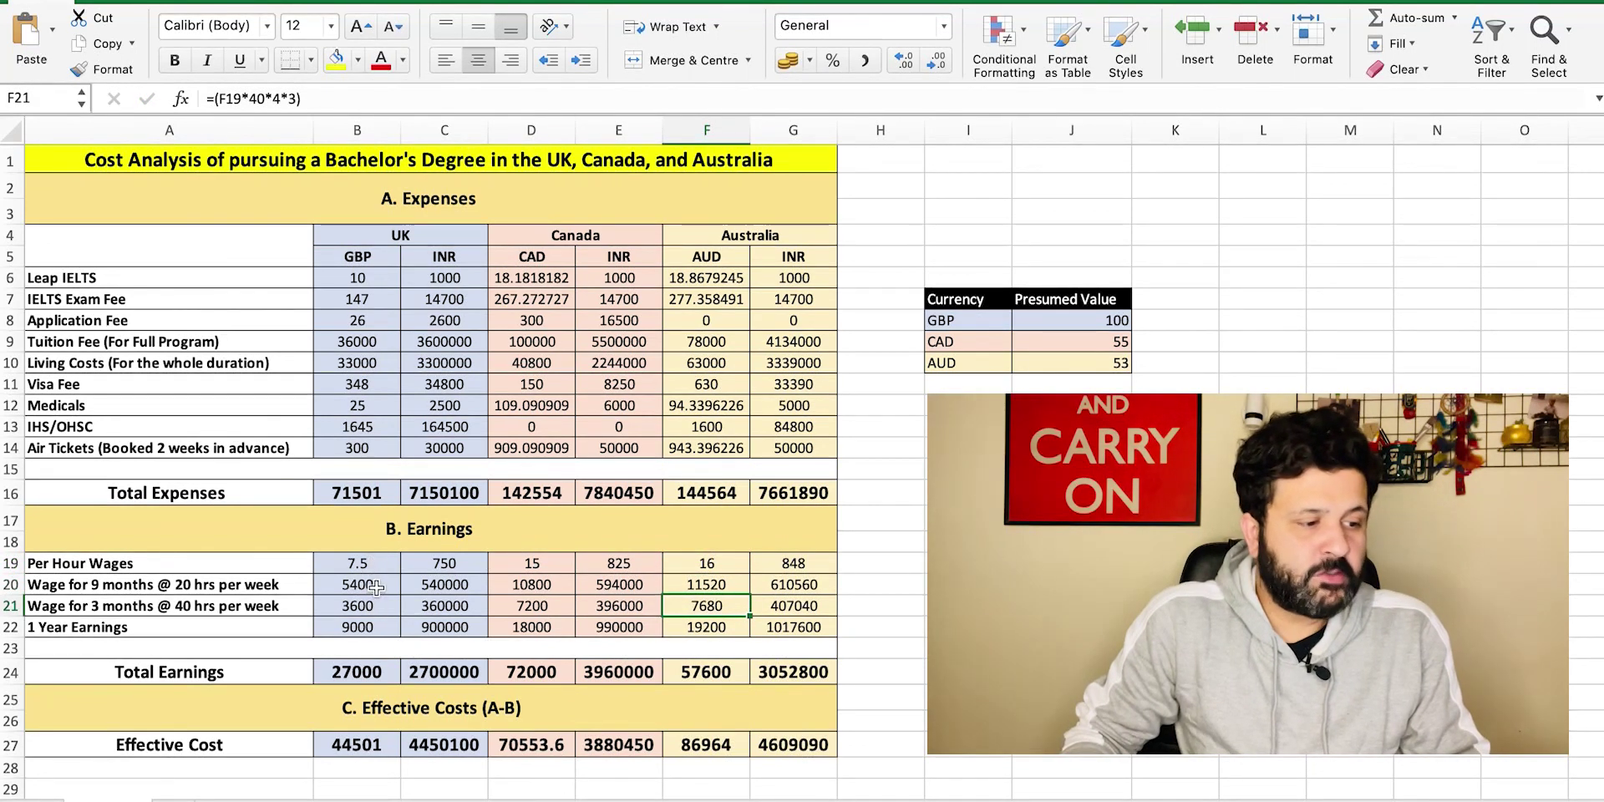
{"action": "left_click", "coordinate": [377, 587]}
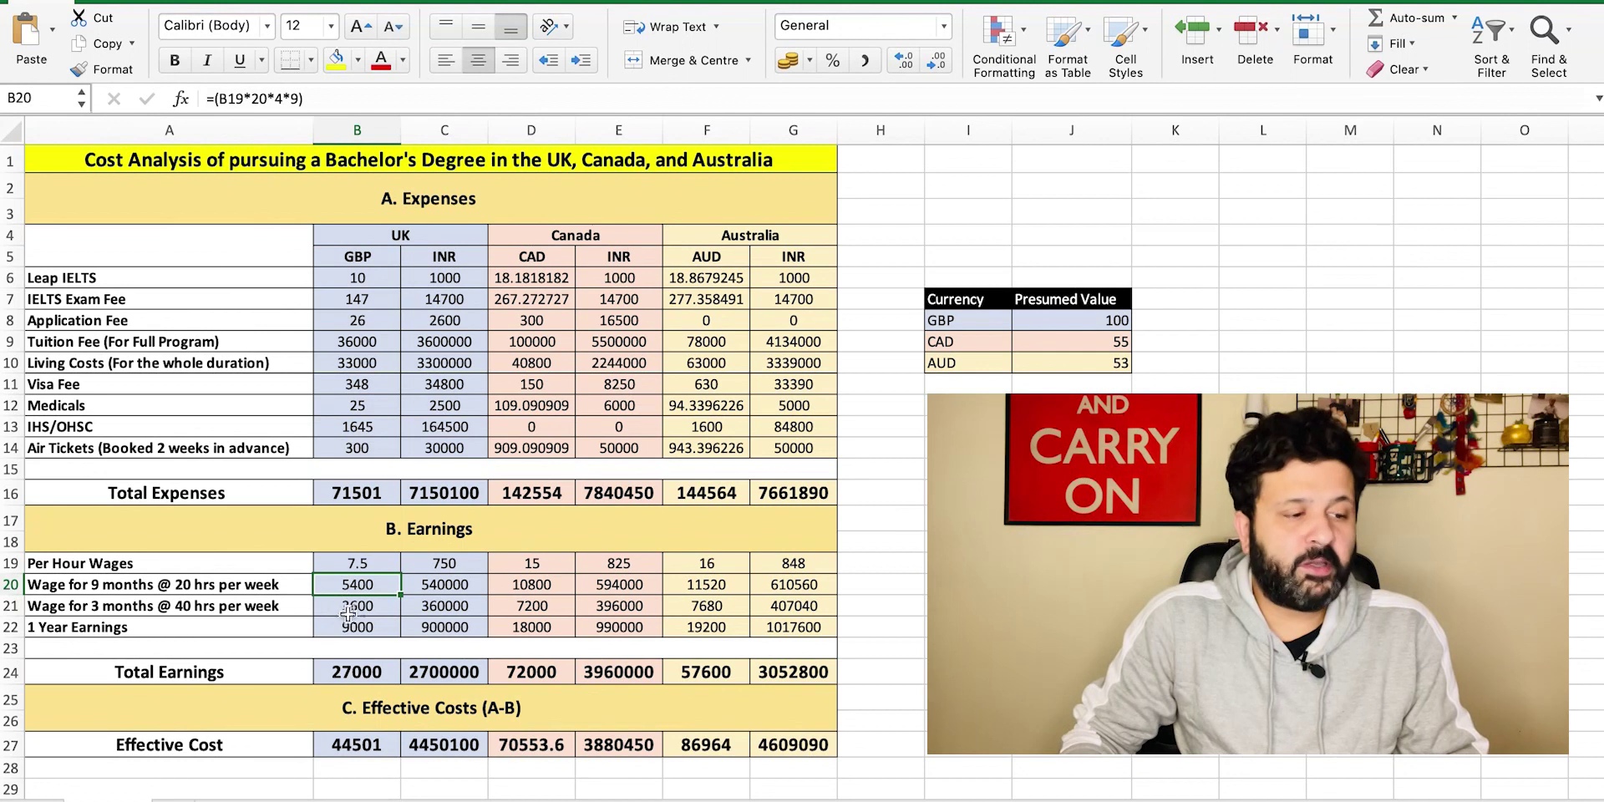
{"action": "left_click", "coordinate": [365, 609]}
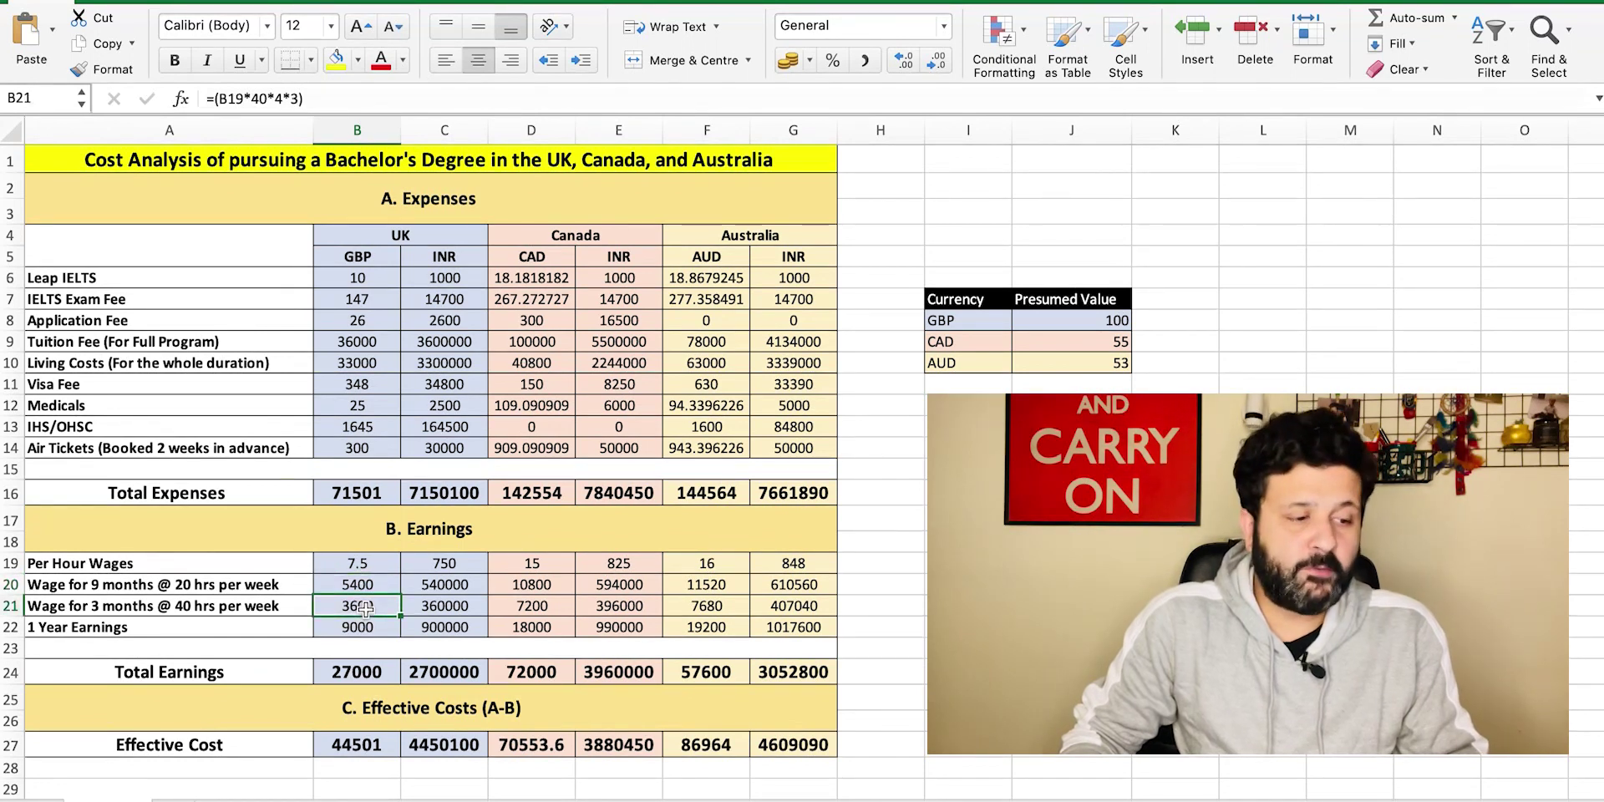
{"action": "left_click", "coordinate": [361, 624]}
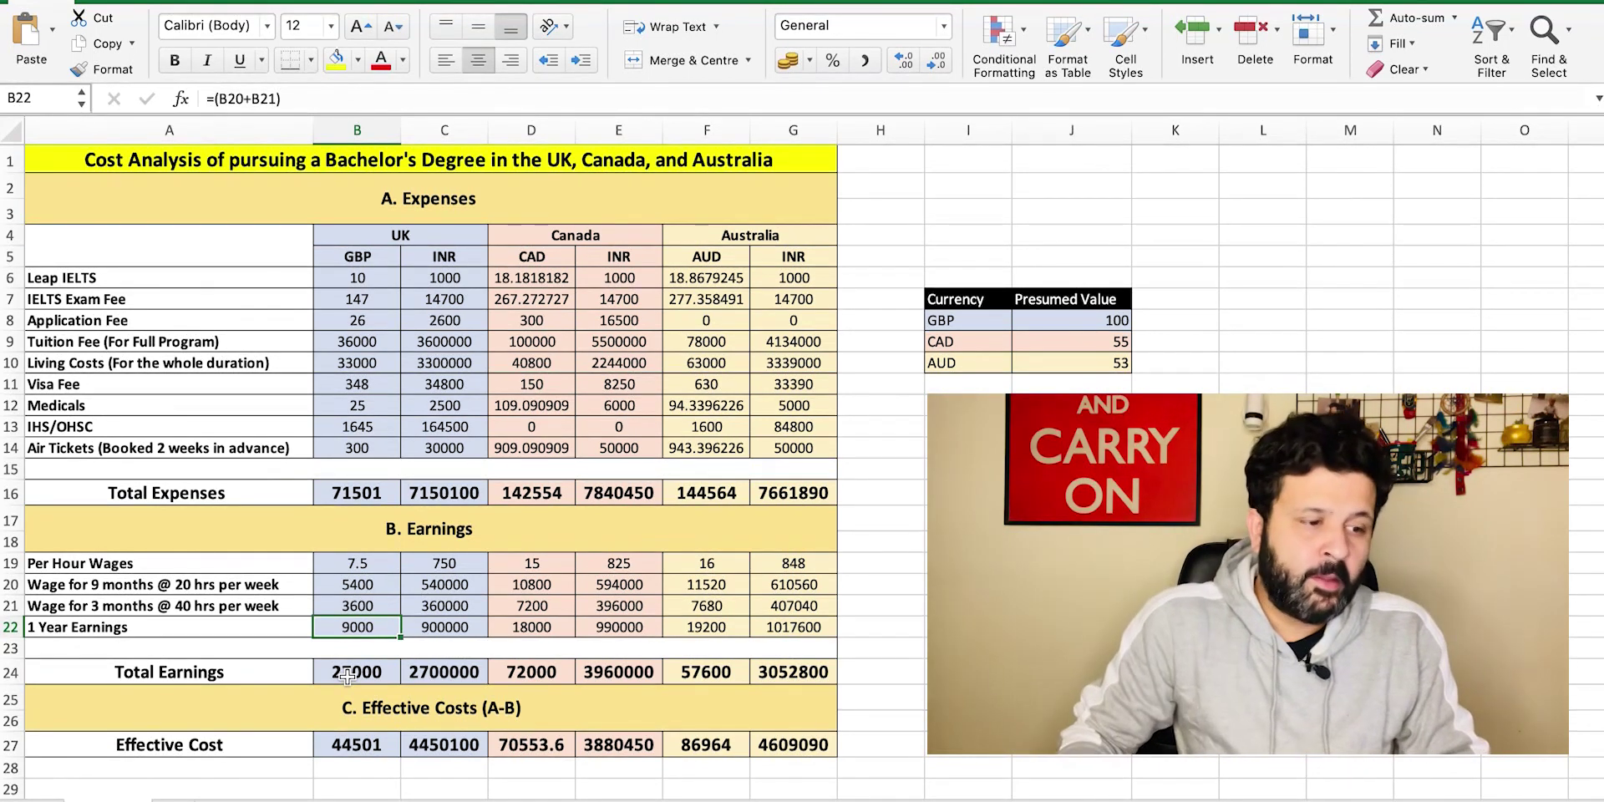
{"action": "left_click", "coordinate": [543, 629]}
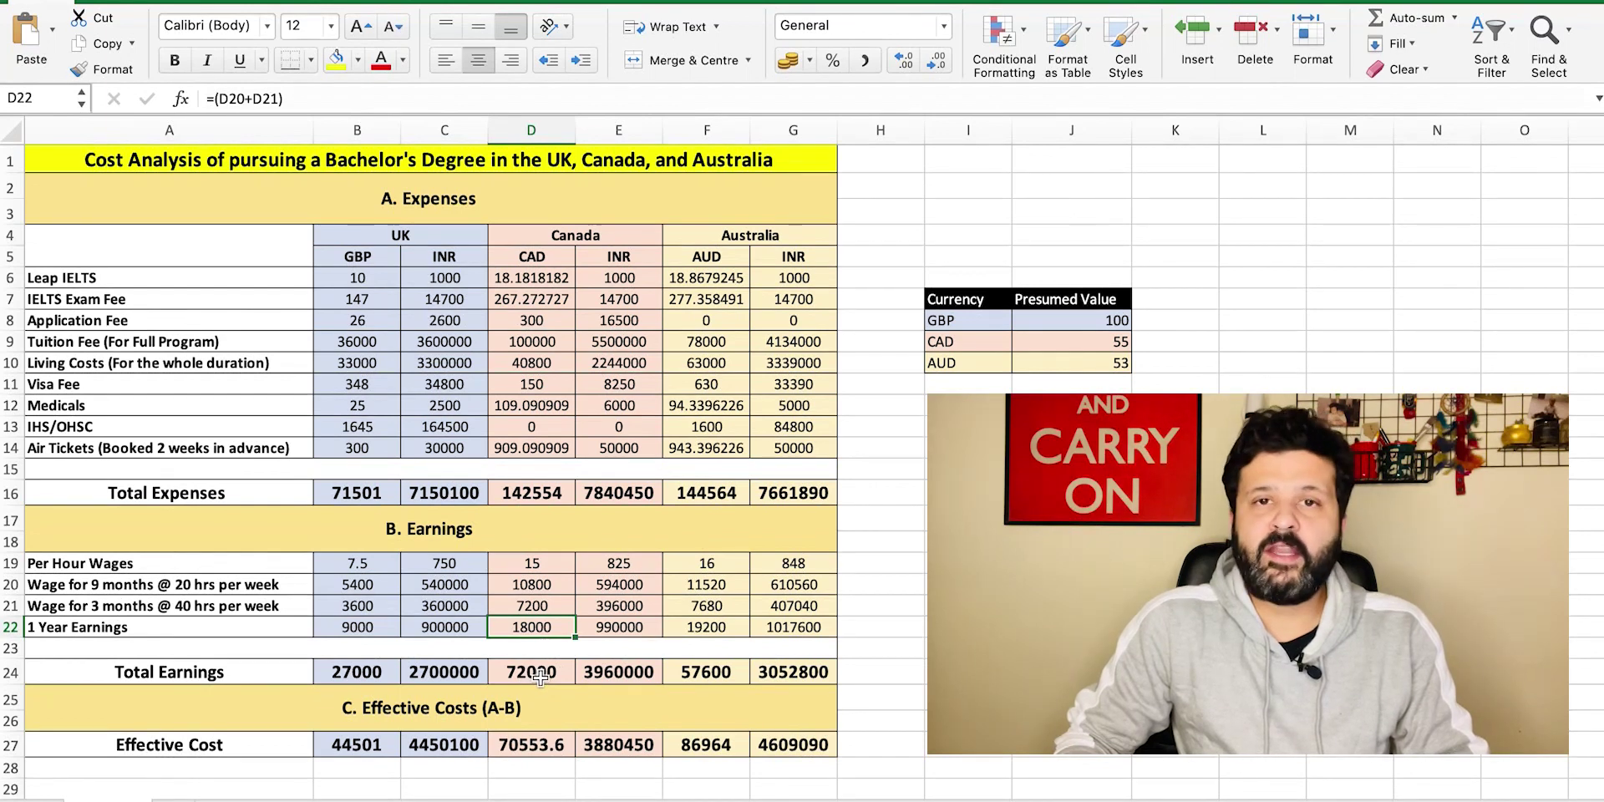
{"action": "left_click", "coordinate": [538, 674]}
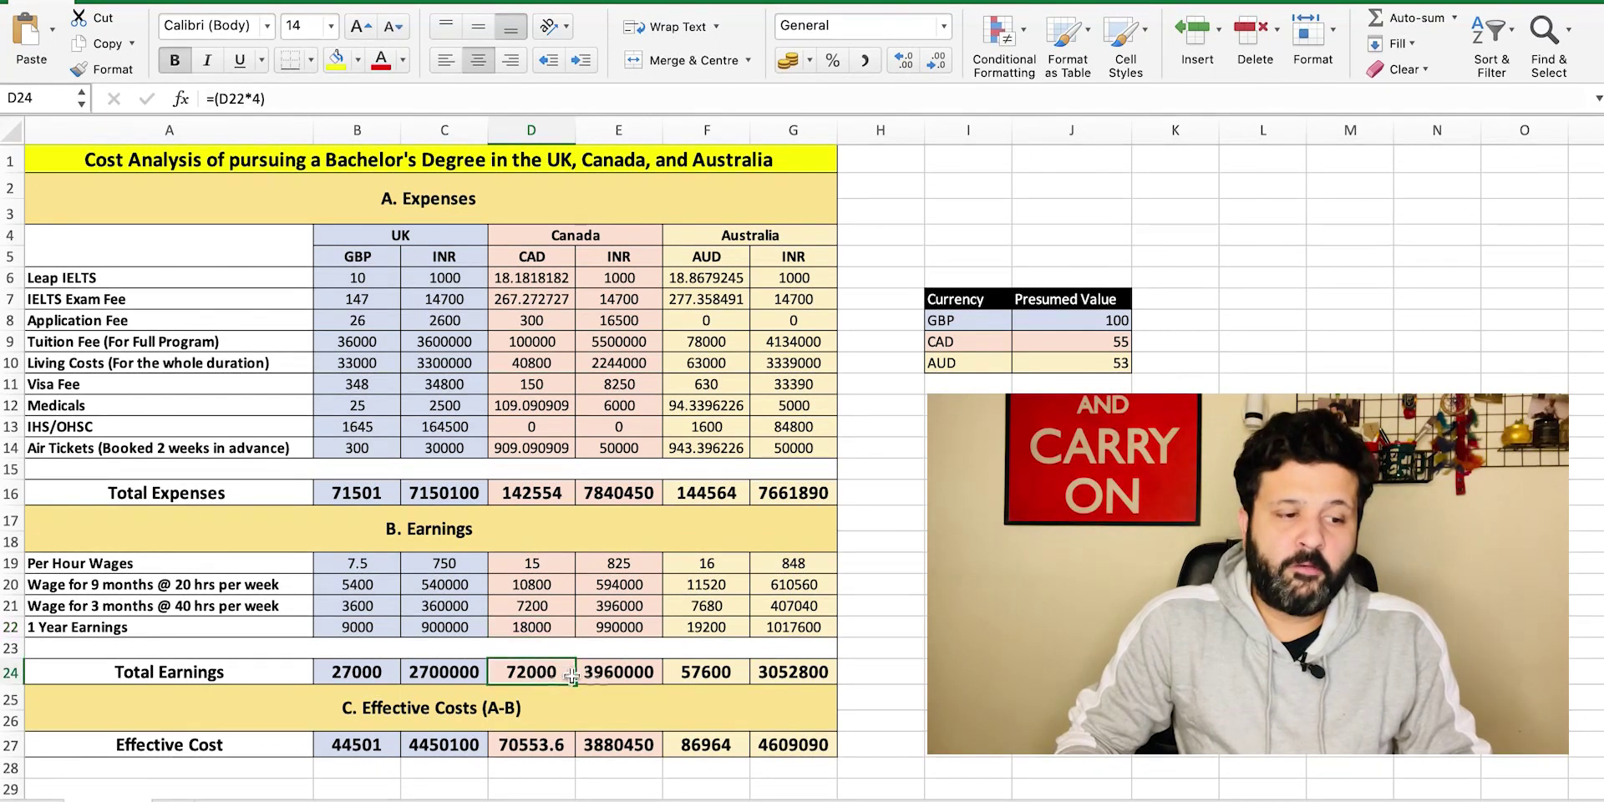
{"action": "left_click", "coordinate": [706, 633]}
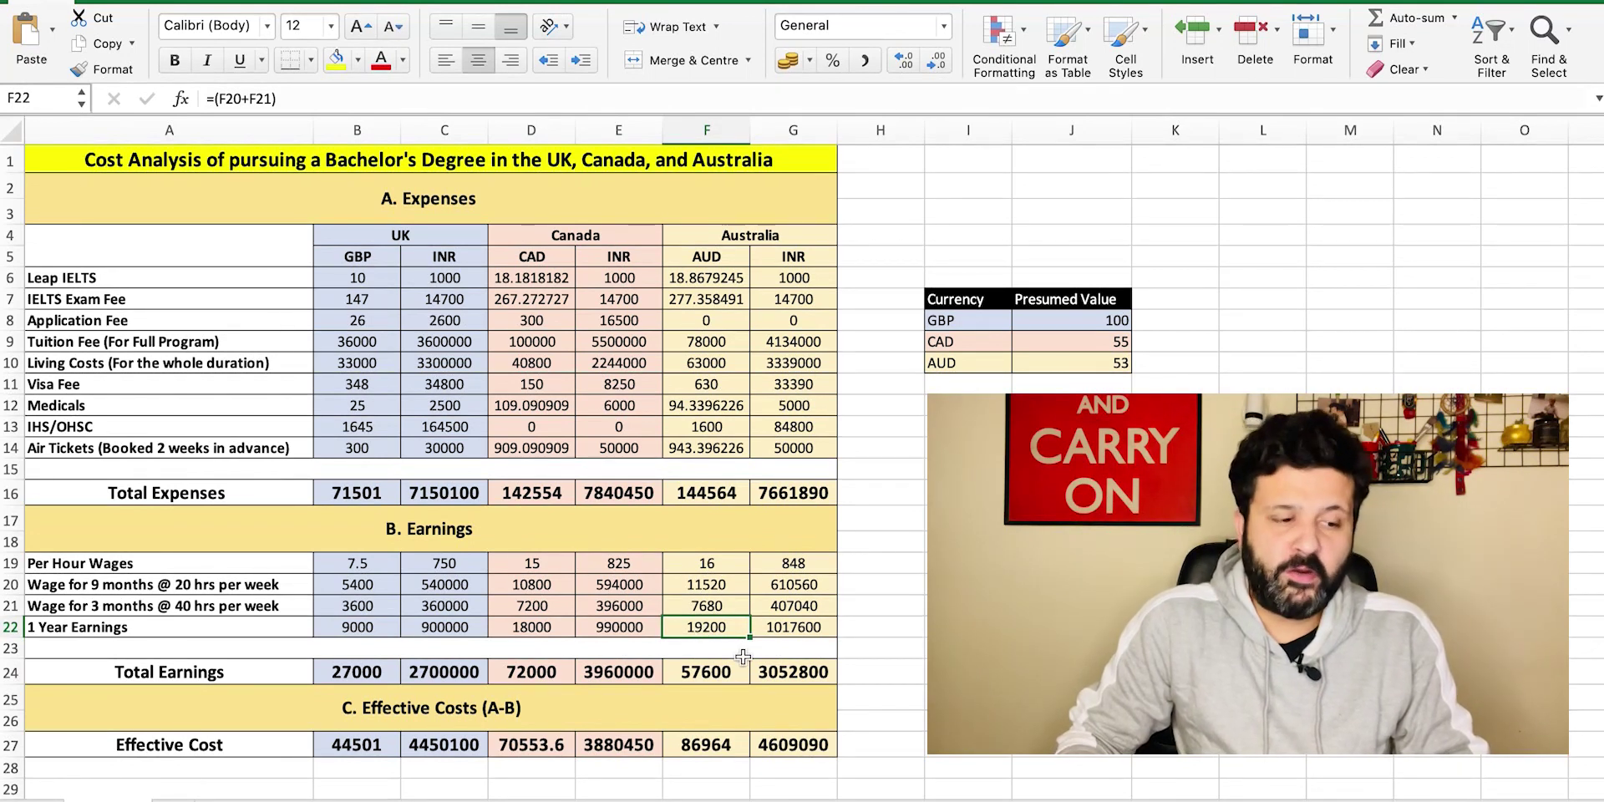
{"action": "left_click", "coordinate": [708, 677]}
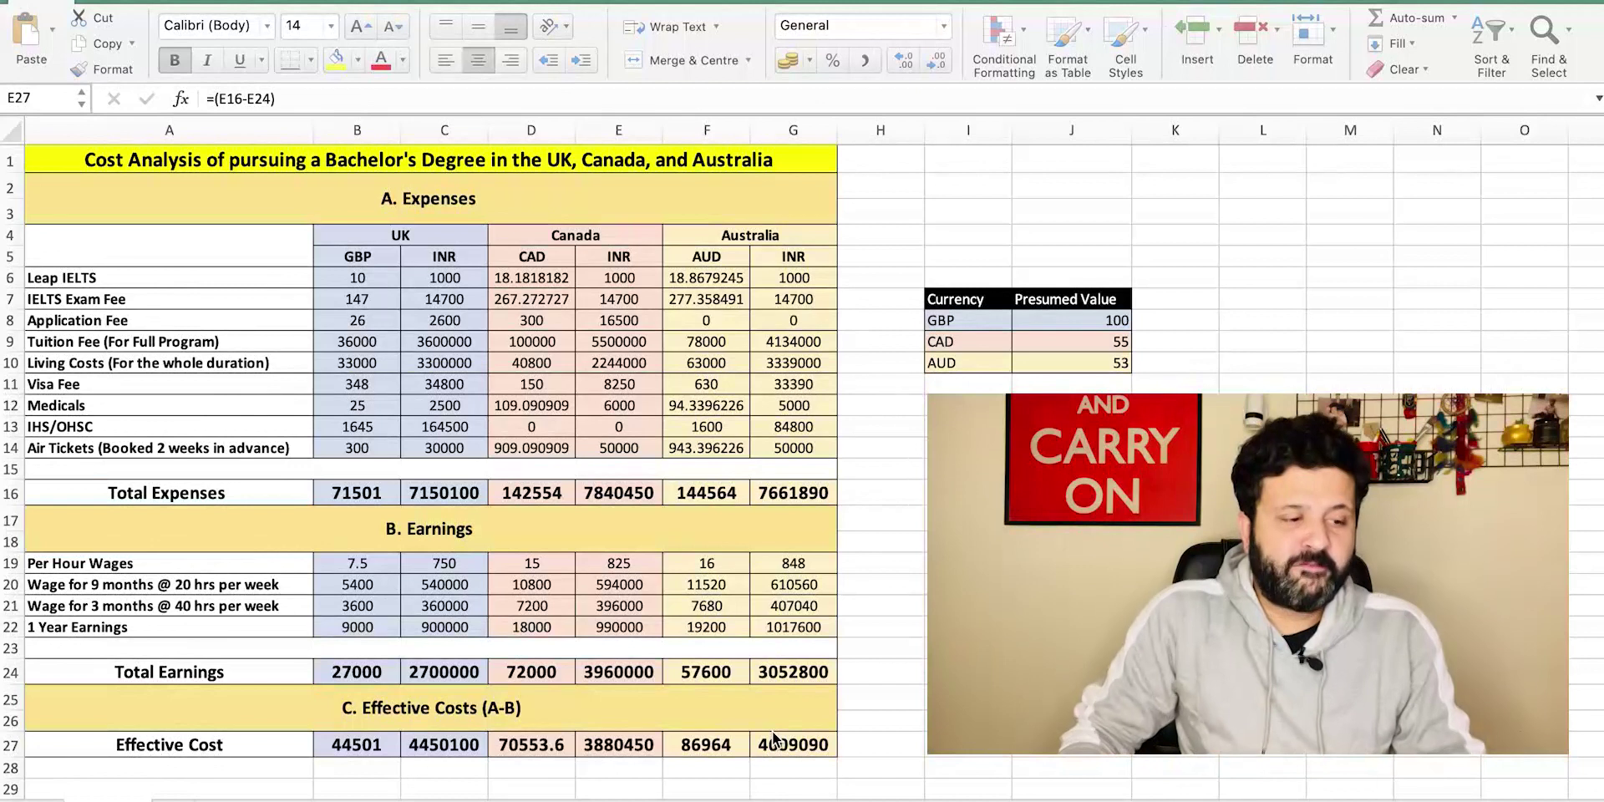
{"action": "left_click", "coordinate": [445, 743]}
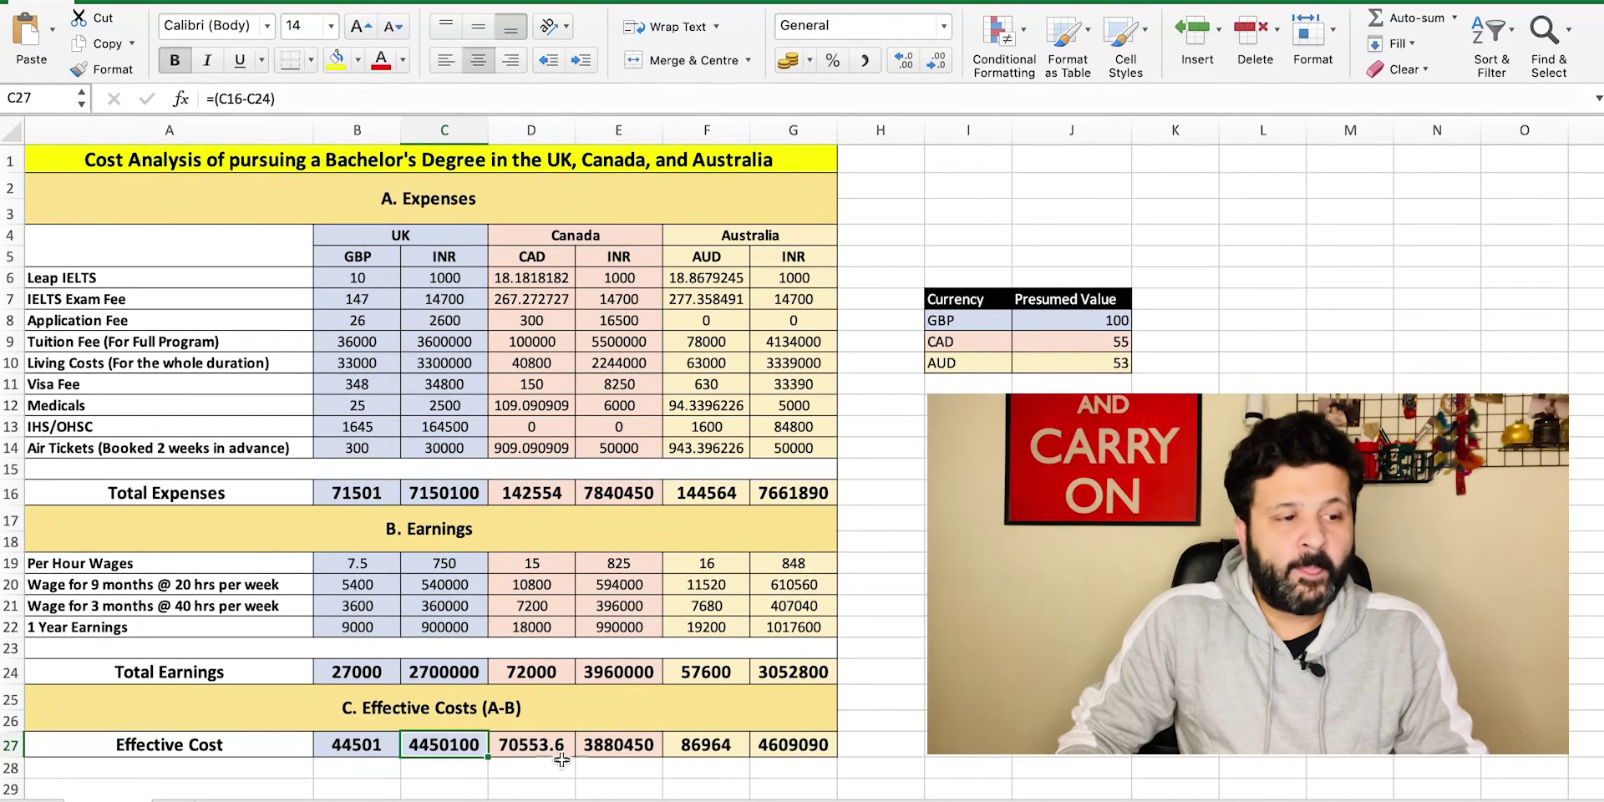
{"action": "left_click", "coordinate": [595, 749]}
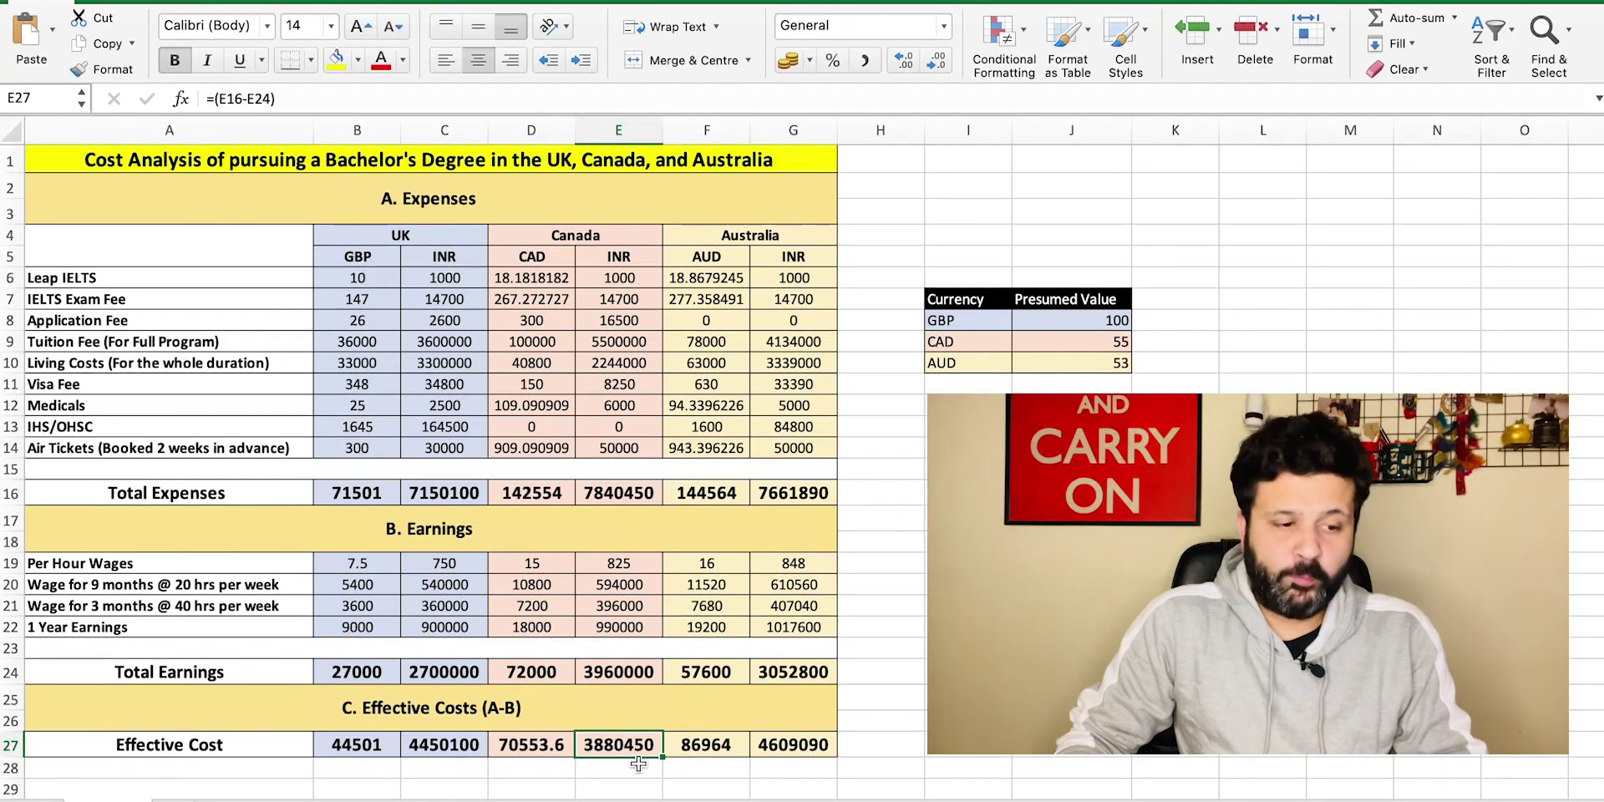
{"action": "left_click", "coordinate": [794, 746]}
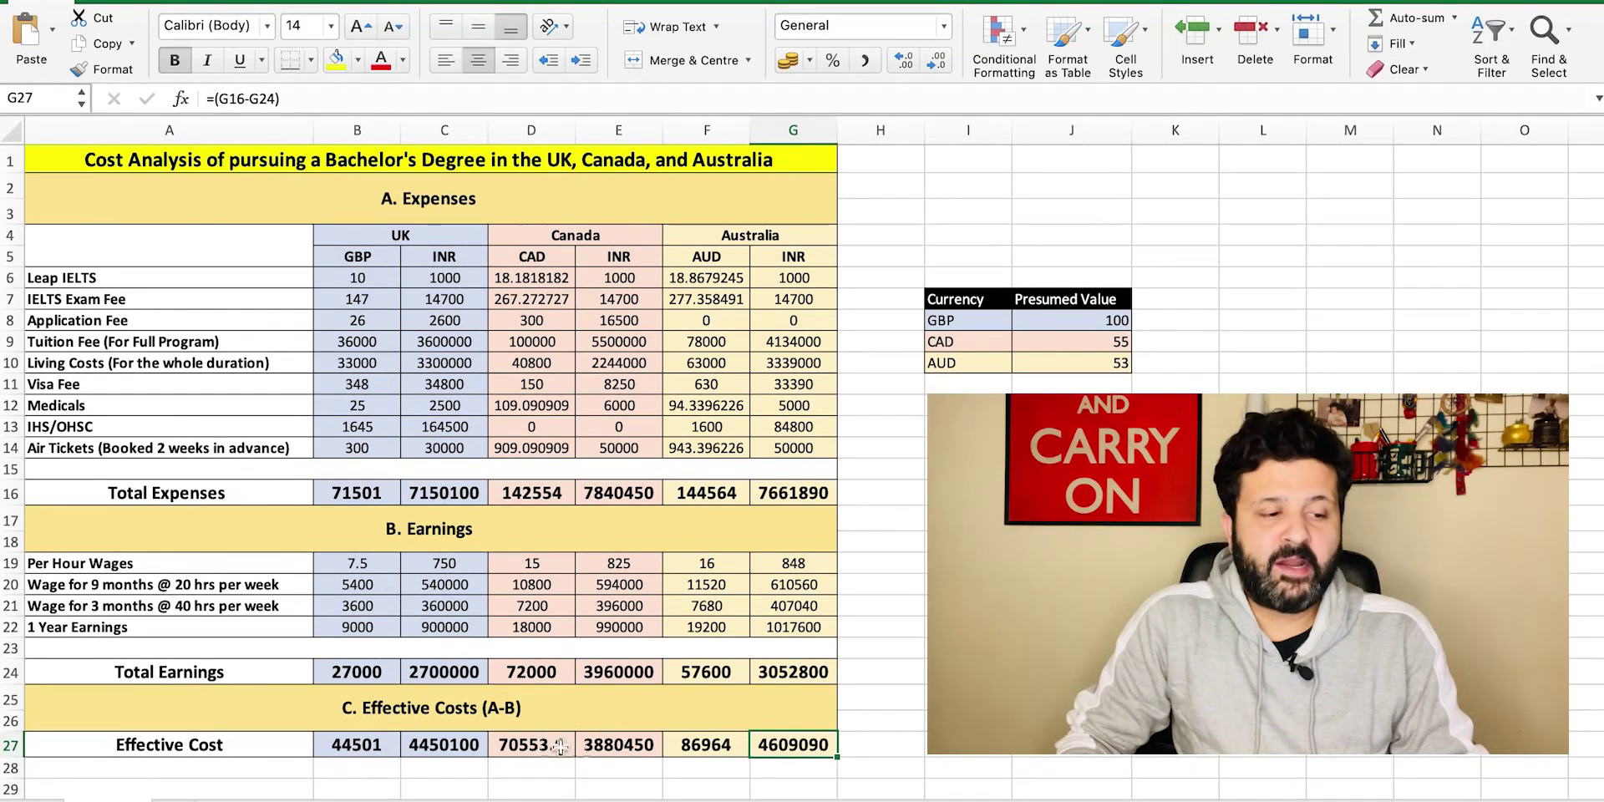
{"action": "left_click", "coordinate": [588, 748]}
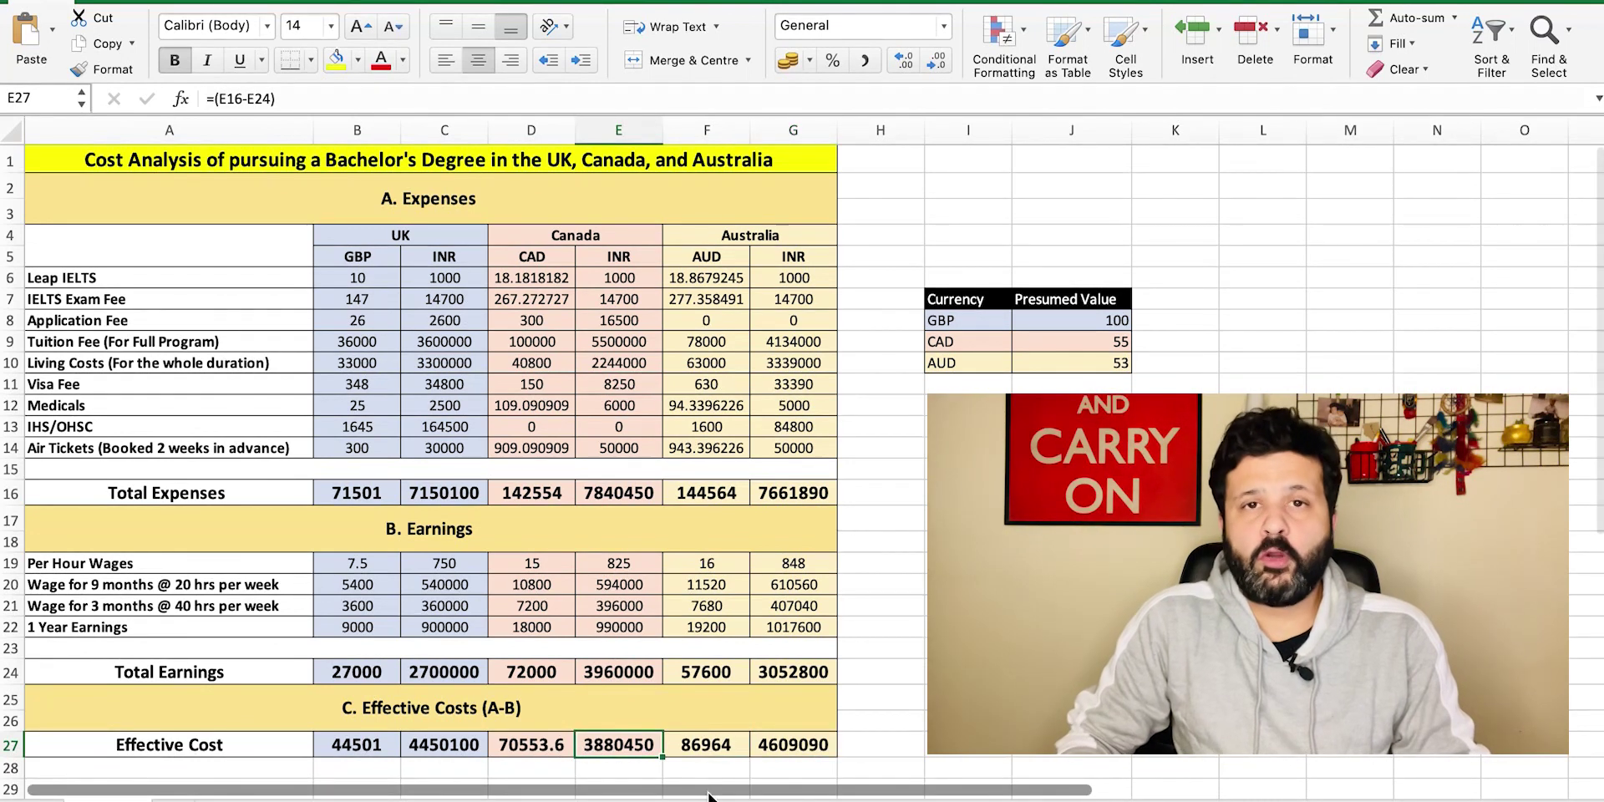